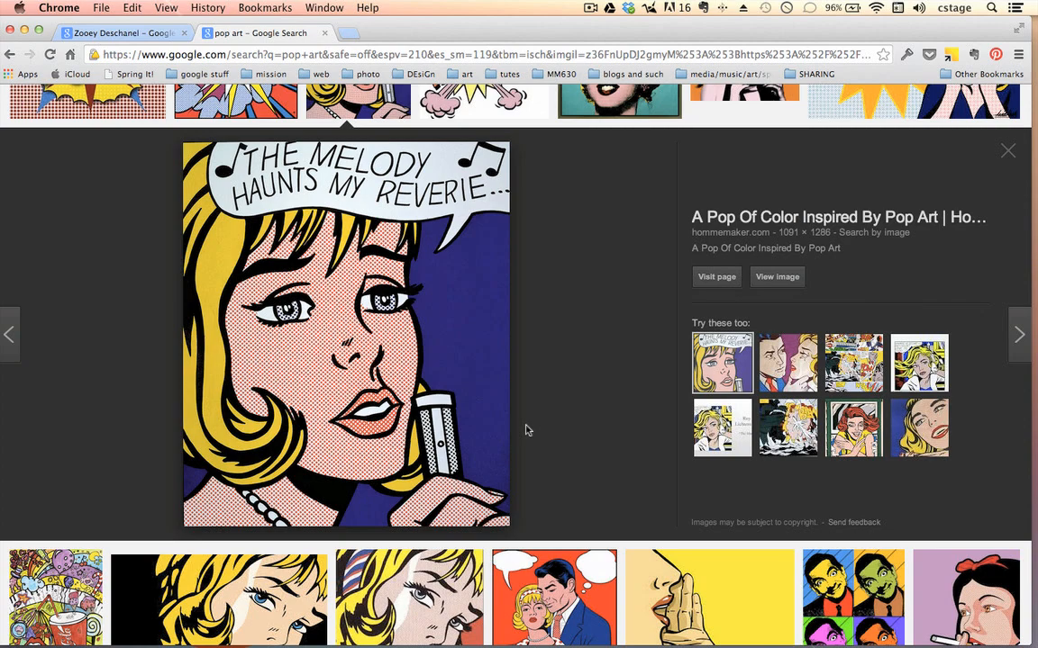
# Step: Examine the pop art image results for style references, enlarging the portrait of the blonde woman on a teal background
pyautogui.scroll(3, 535, 396)
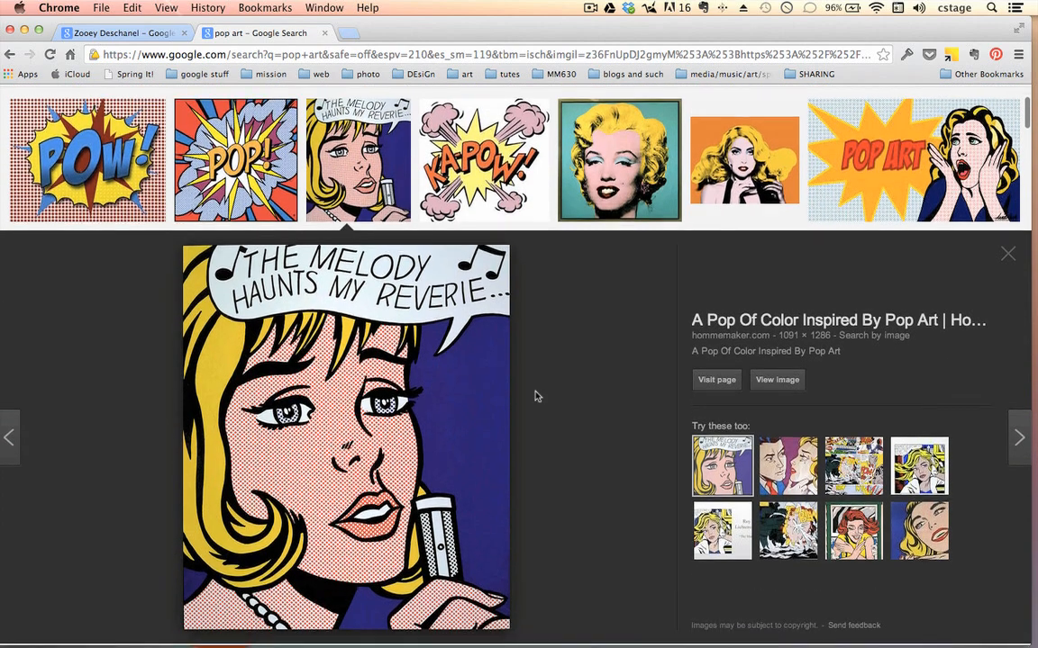
pyautogui.scroll(-2, 537, 396)
pyautogui.scroll(7, 538, 397)
pyautogui.click(606, 384)
pyautogui.scroll(-5, 628, 472)
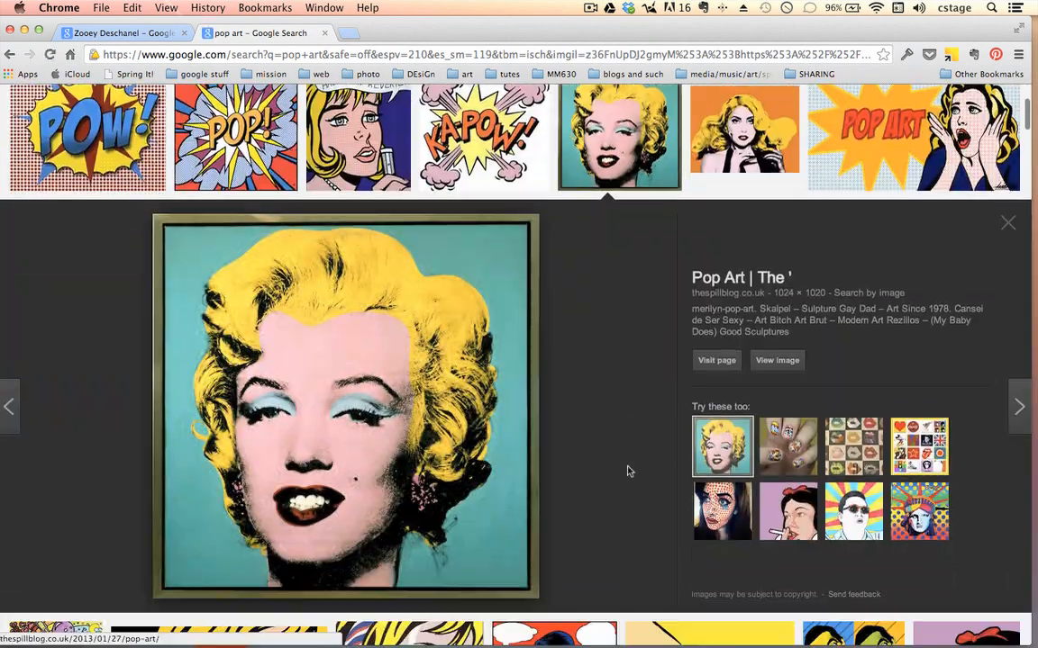
pyautogui.scroll(-2, 627, 471)
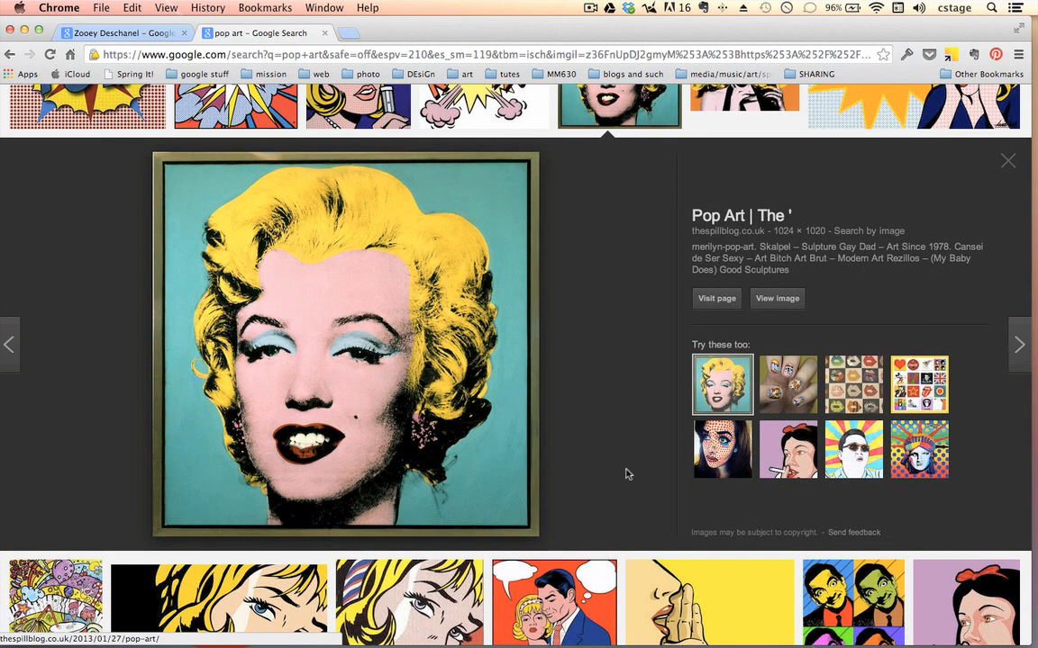
pyautogui.scroll(-5, 629, 498)
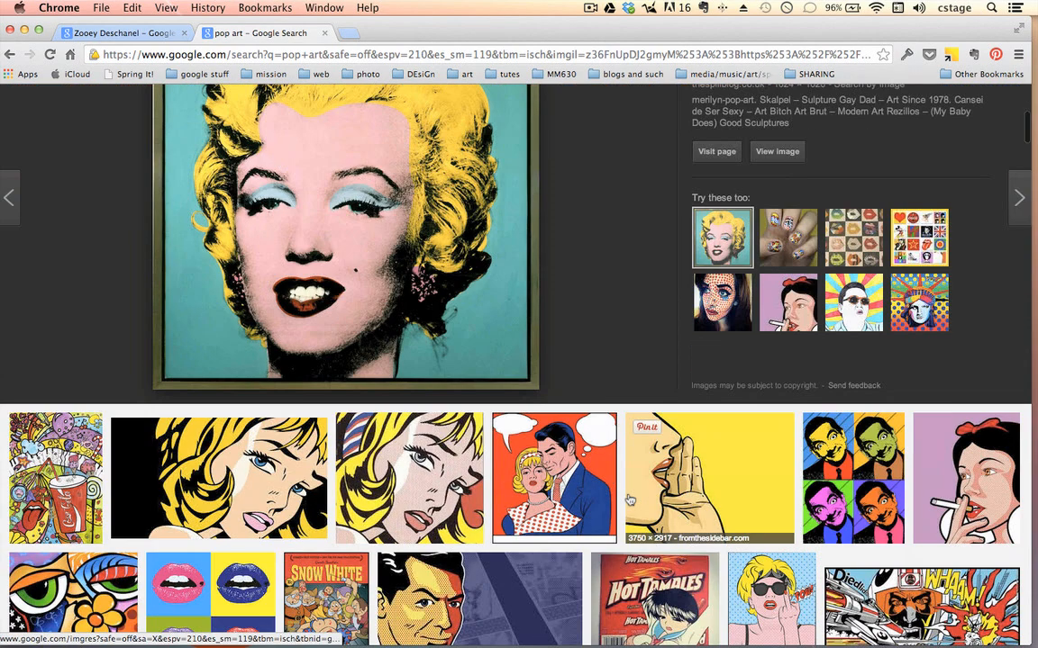
pyautogui.scroll(-3, 333, 375)
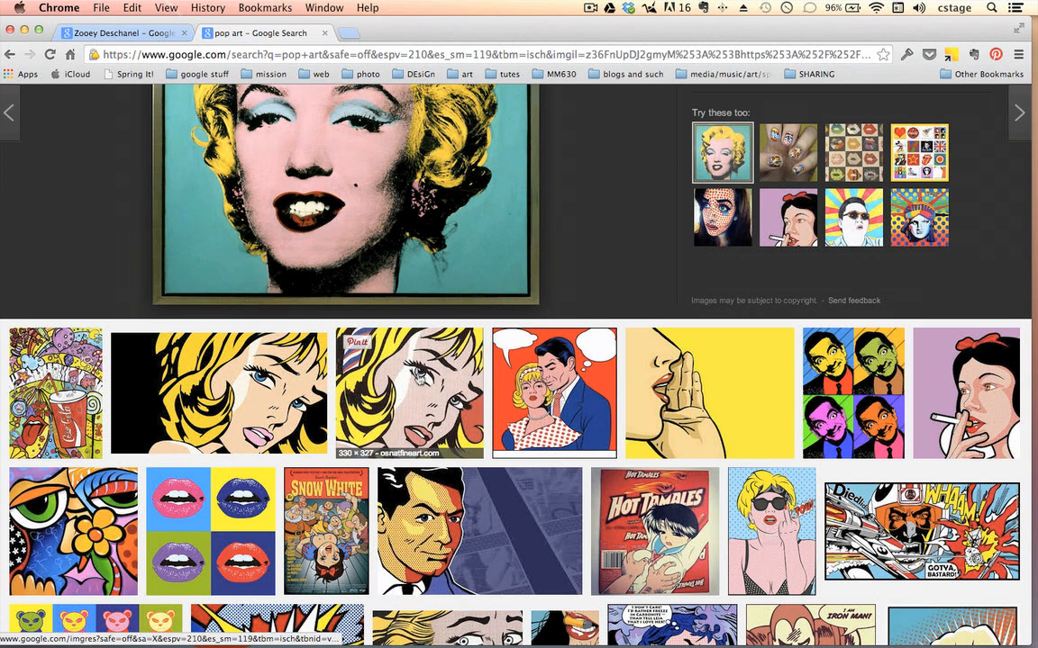
pyautogui.scroll(6, 417, 405)
pyautogui.scroll(-8, 419, 379)
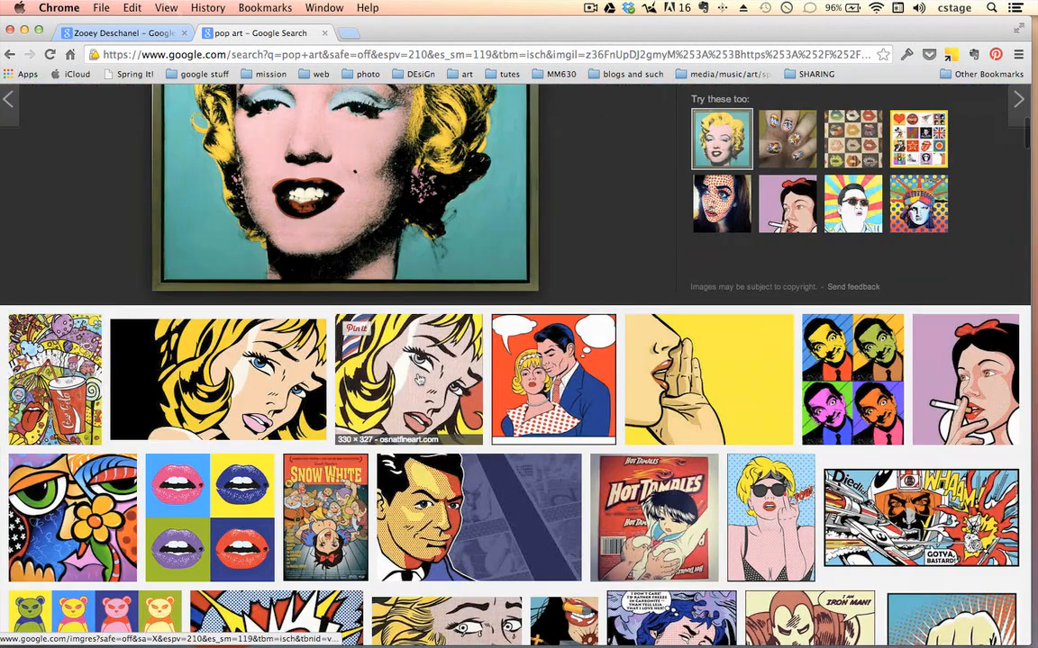
pyautogui.scroll(7, 359, 251)
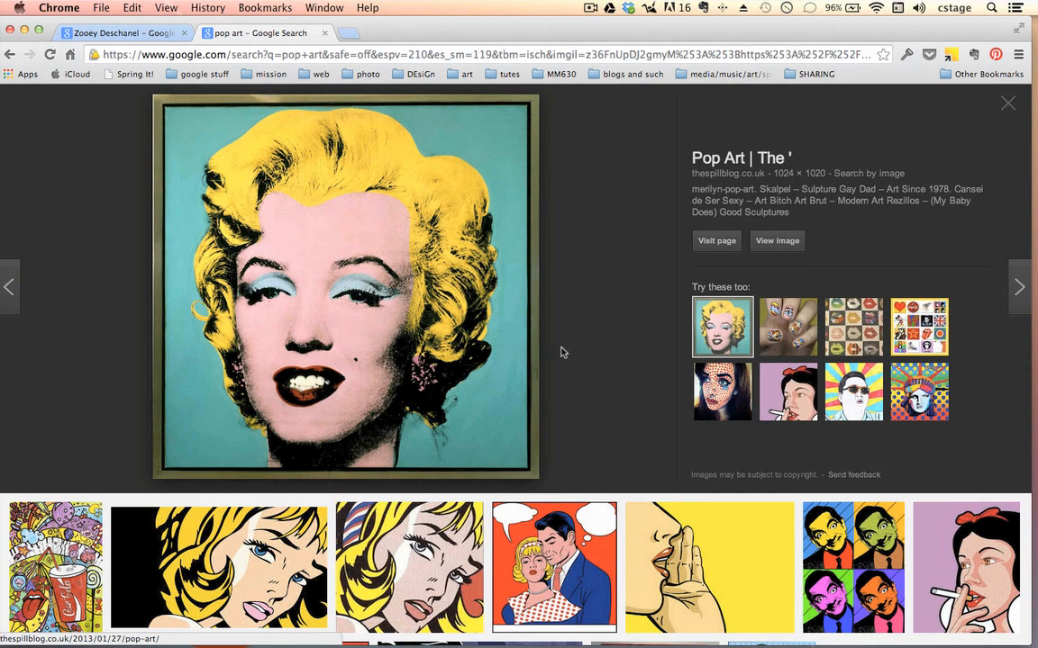
pyautogui.scroll(-6, 561, 352)
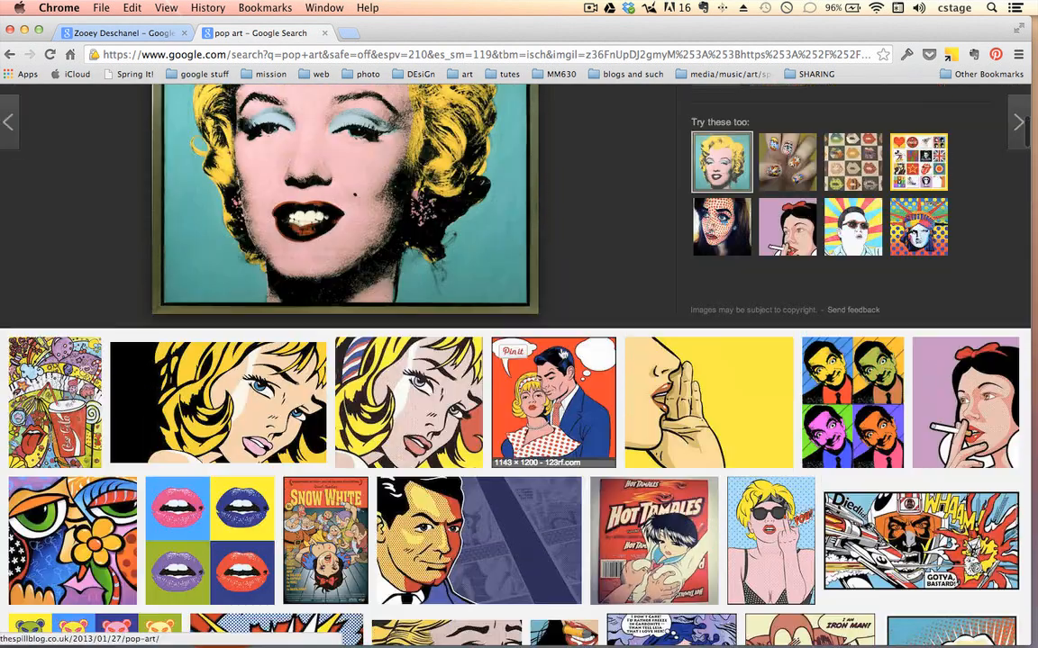
pyautogui.scroll(6, 551, 271)
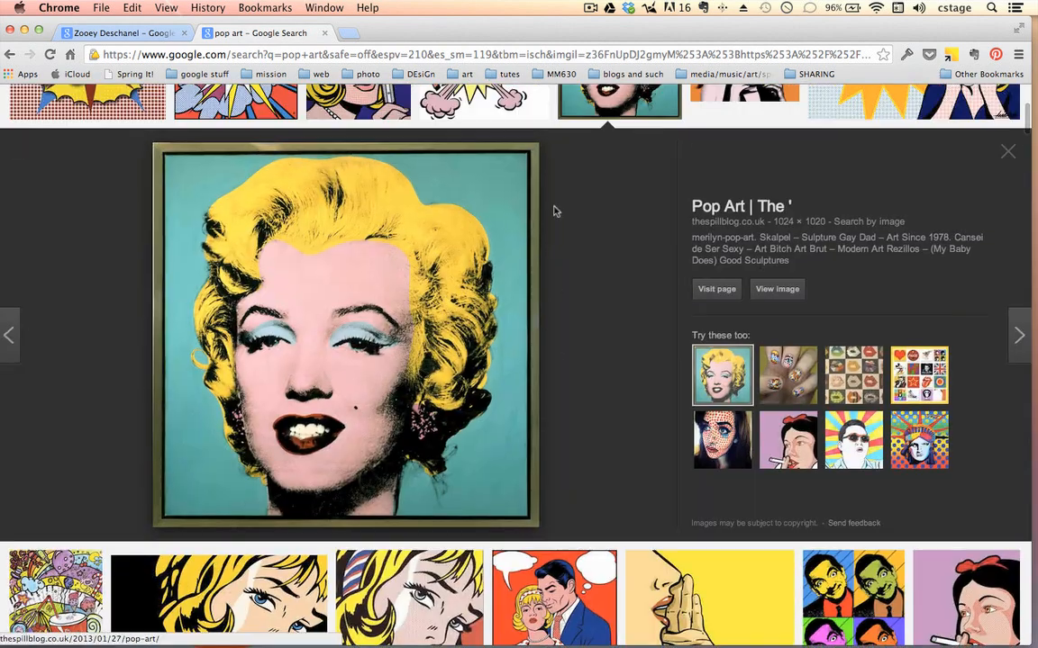
# Step: Return to the Zooey Deschanel image results and review the available Larger than size filters, including 6 MP (2816×2112)
pyautogui.click(132, 35)
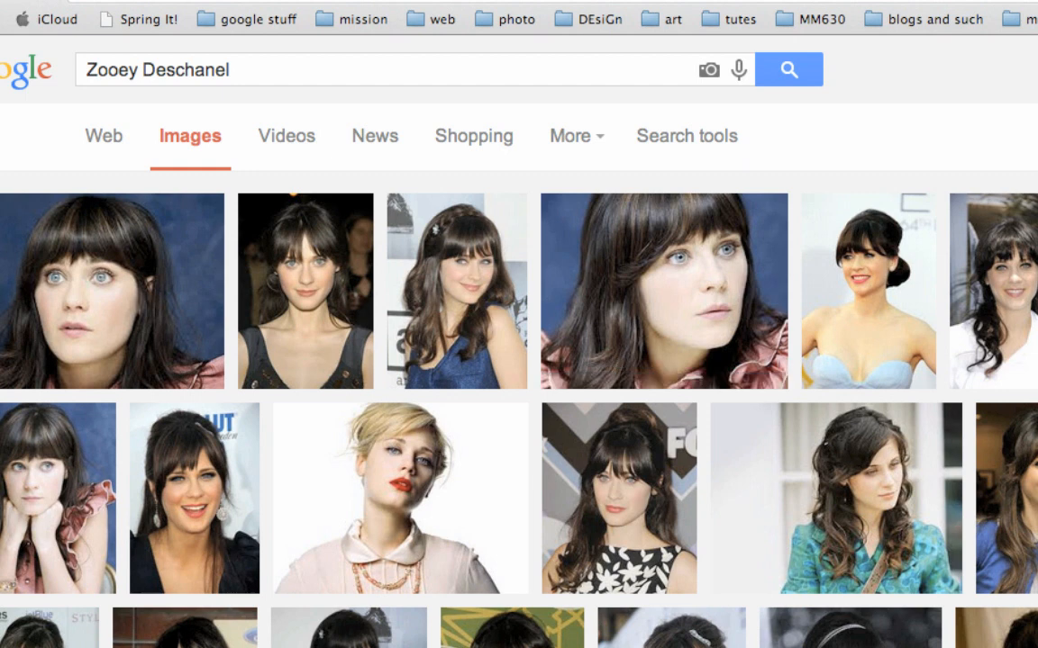
pyautogui.scroll(-15, 519, 360)
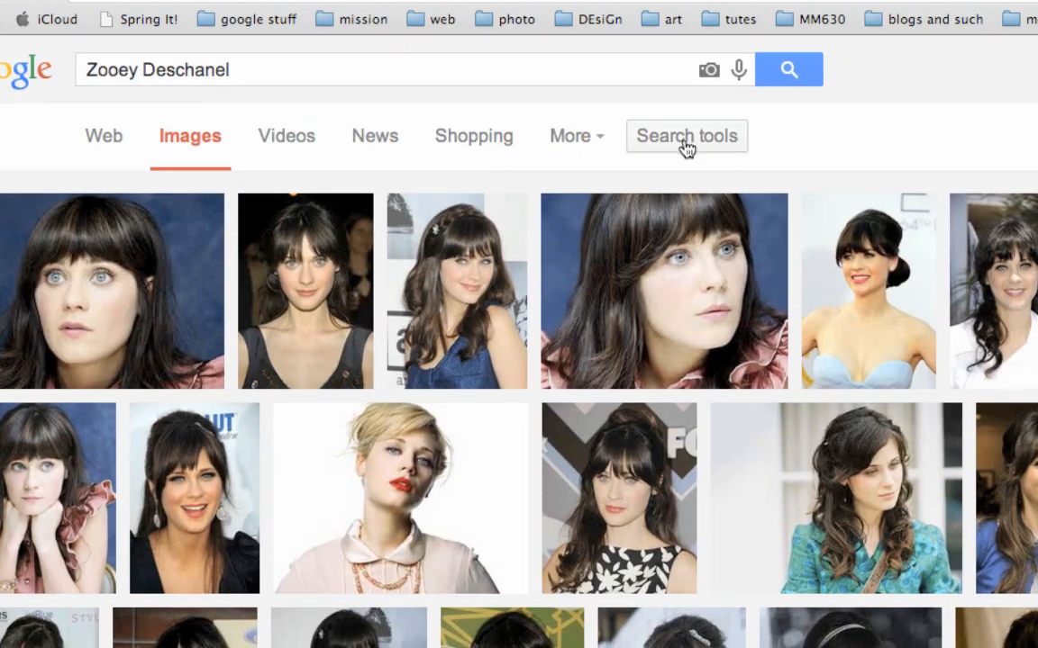
pyautogui.click(685, 145)
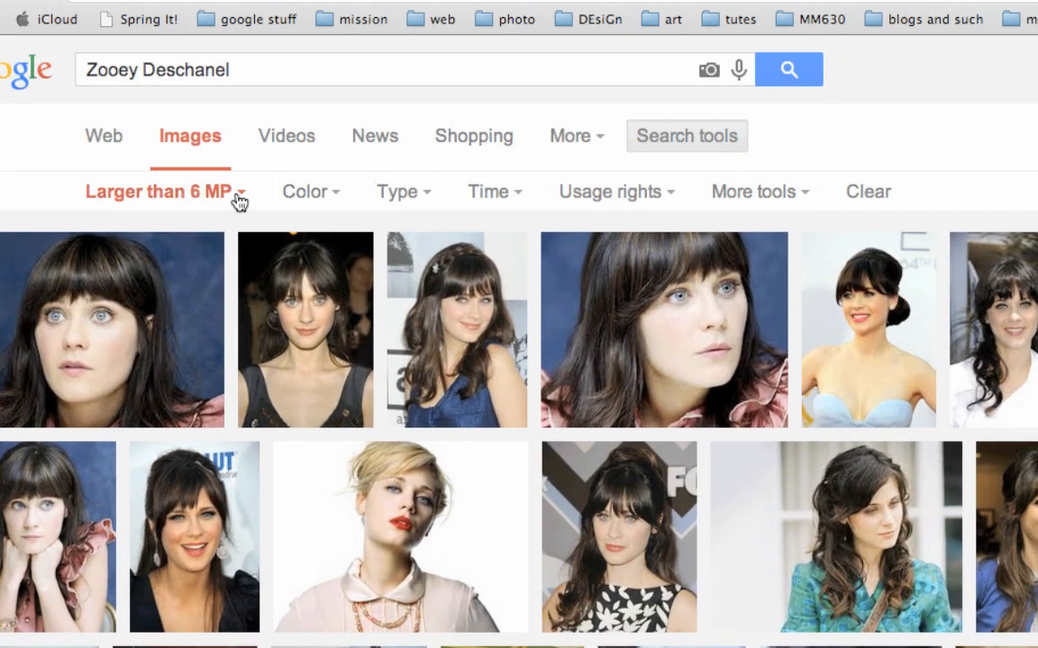
pyautogui.click(199, 197)
pyautogui.moveTo(135, 369)
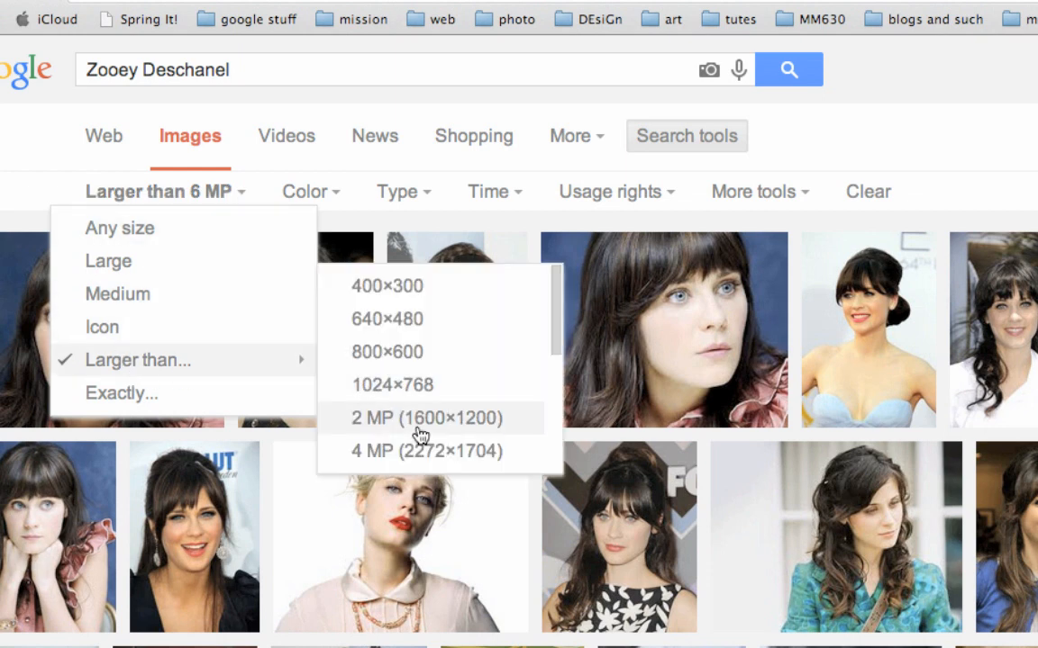
pyautogui.scroll(-3, 417, 435)
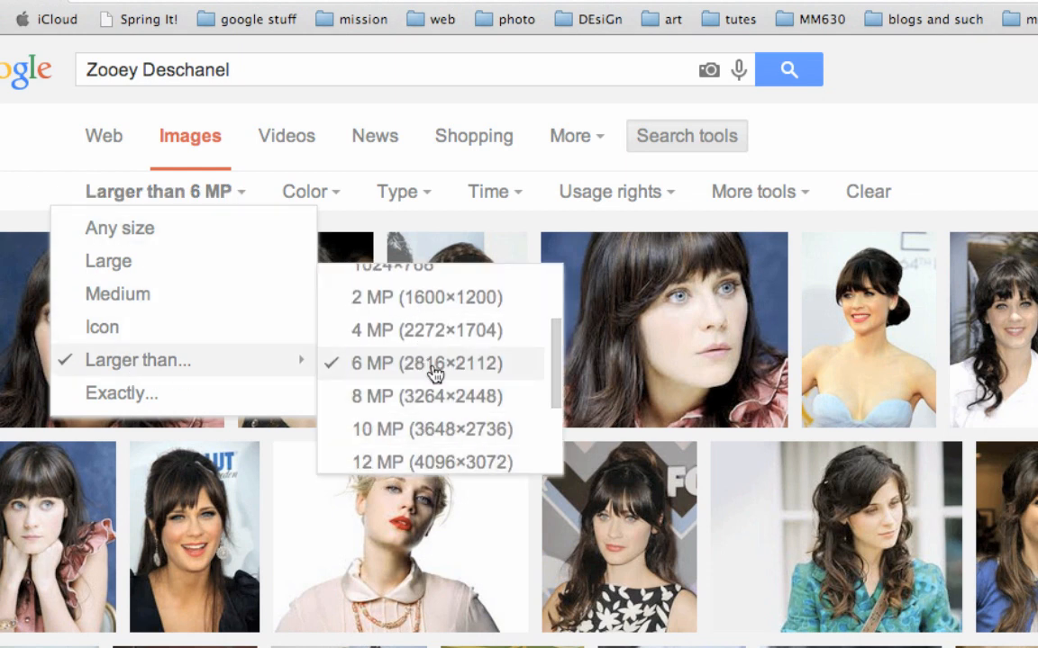
pyautogui.click(973, 219)
# Step: Open the 2423 × 3000 trench-coat portrait of Zooey Deschanel as a standalone image and view it at full size
pyautogui.scroll(-10, 948, 332)
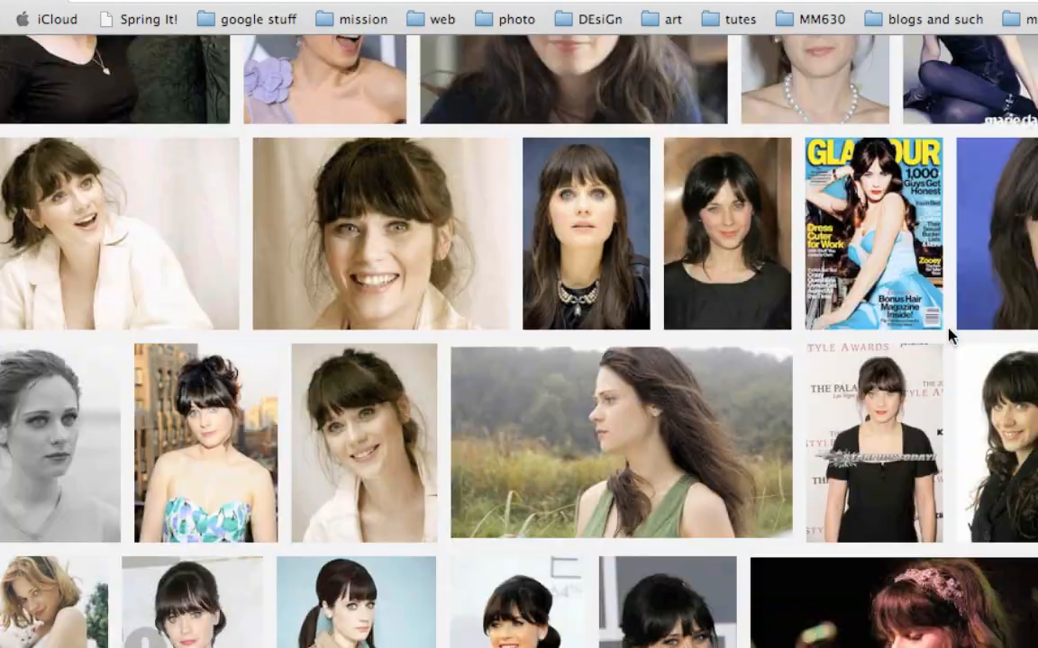
pyautogui.click(948, 331)
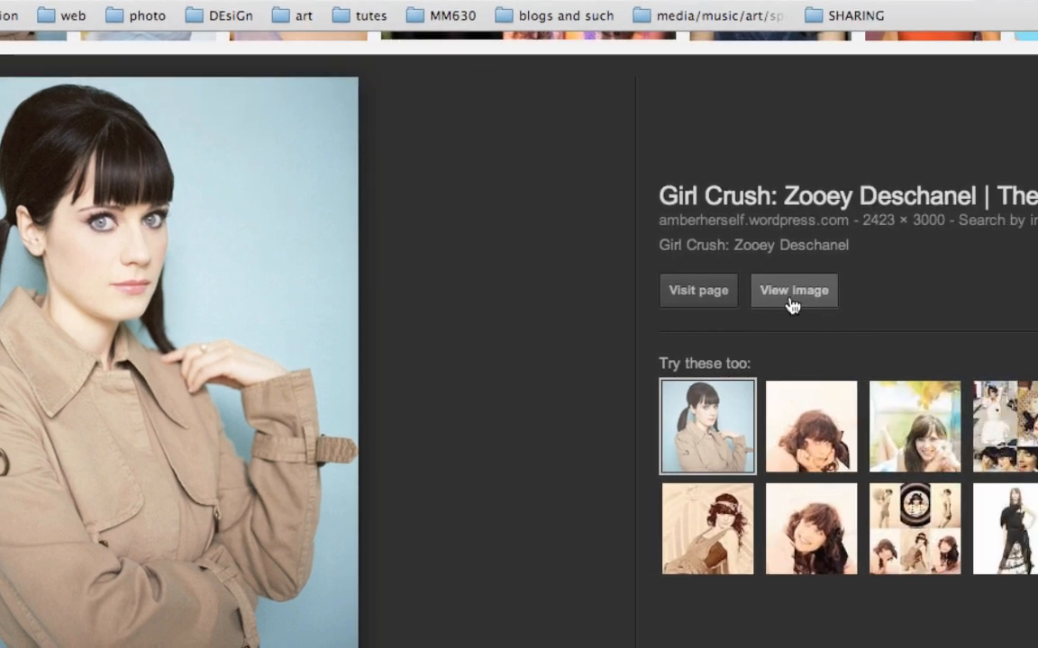
pyautogui.scroll(3, 465, 318)
pyautogui.scroll(3, 93, 338)
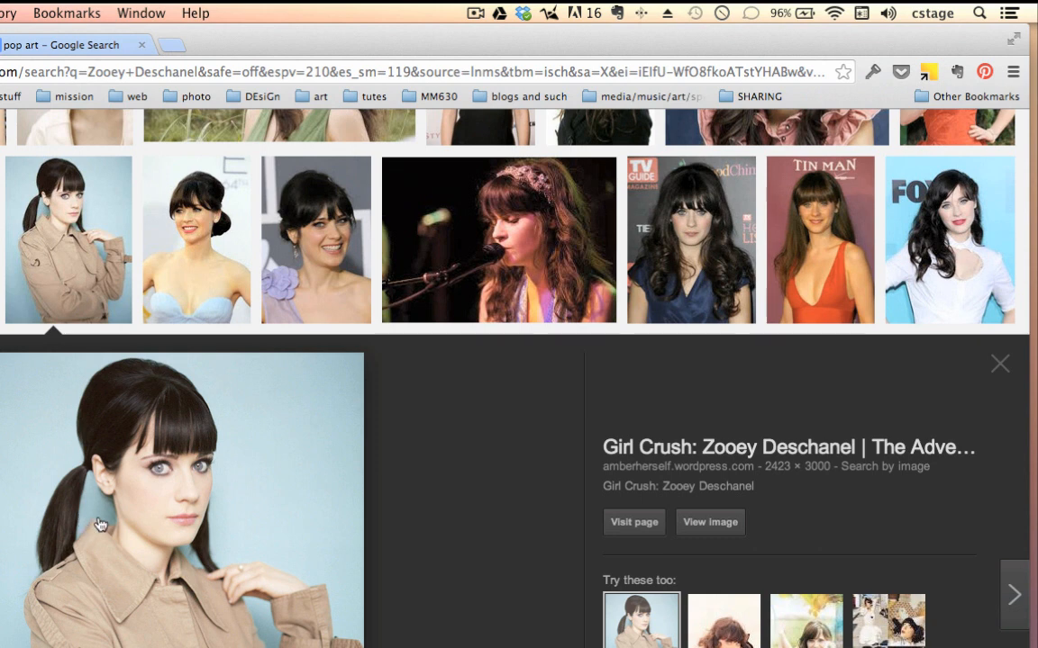
pyautogui.scroll(-1, 106, 527)
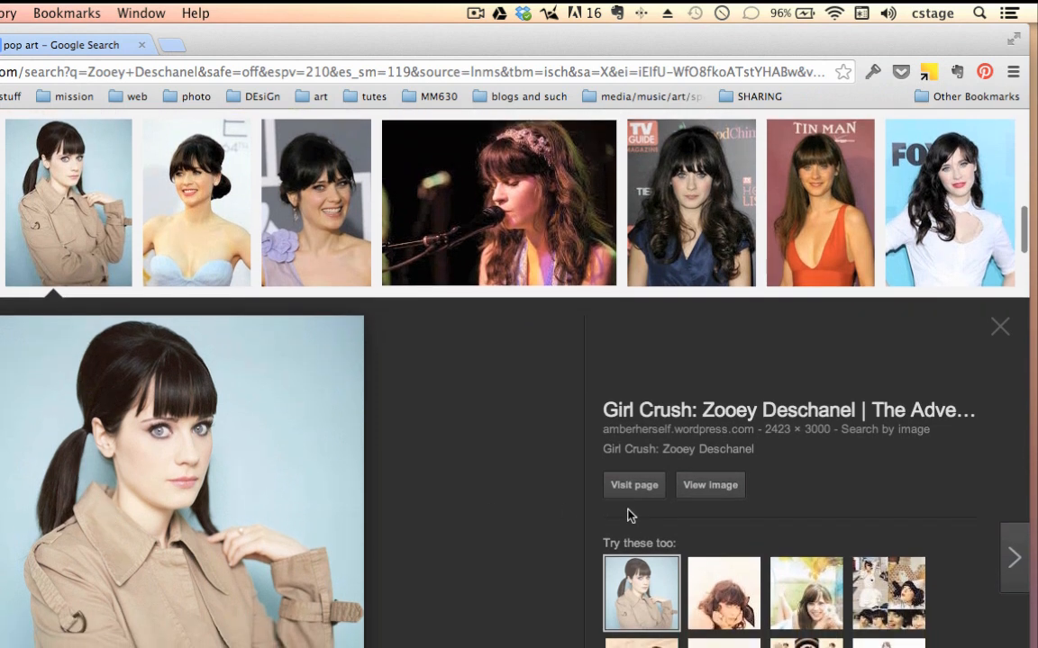
pyautogui.scroll(-2, 667, 480)
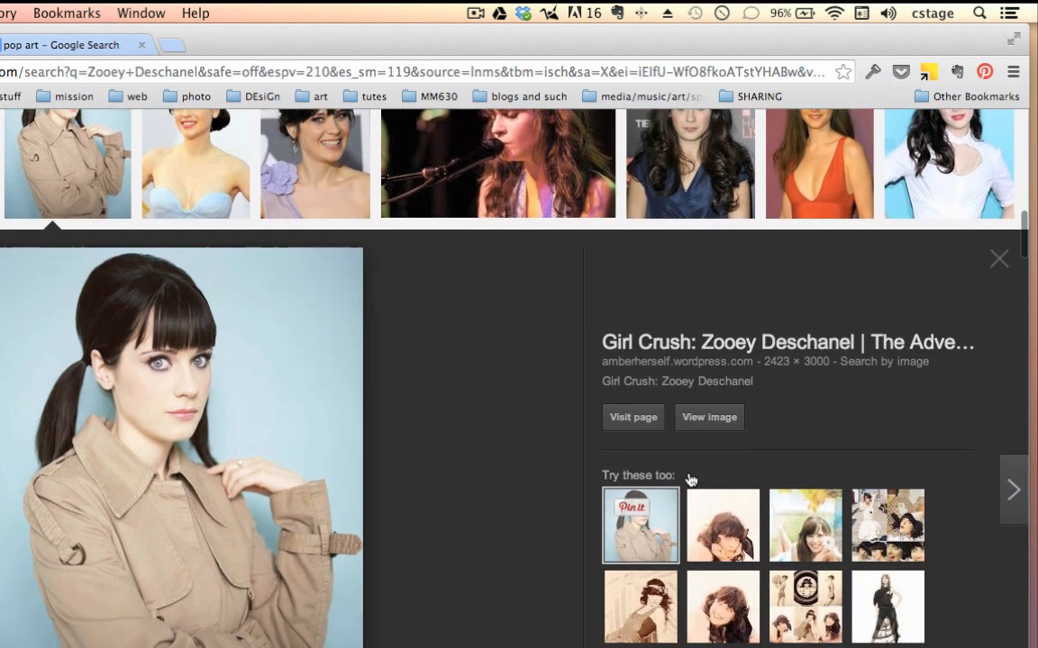
pyautogui.click(708, 421)
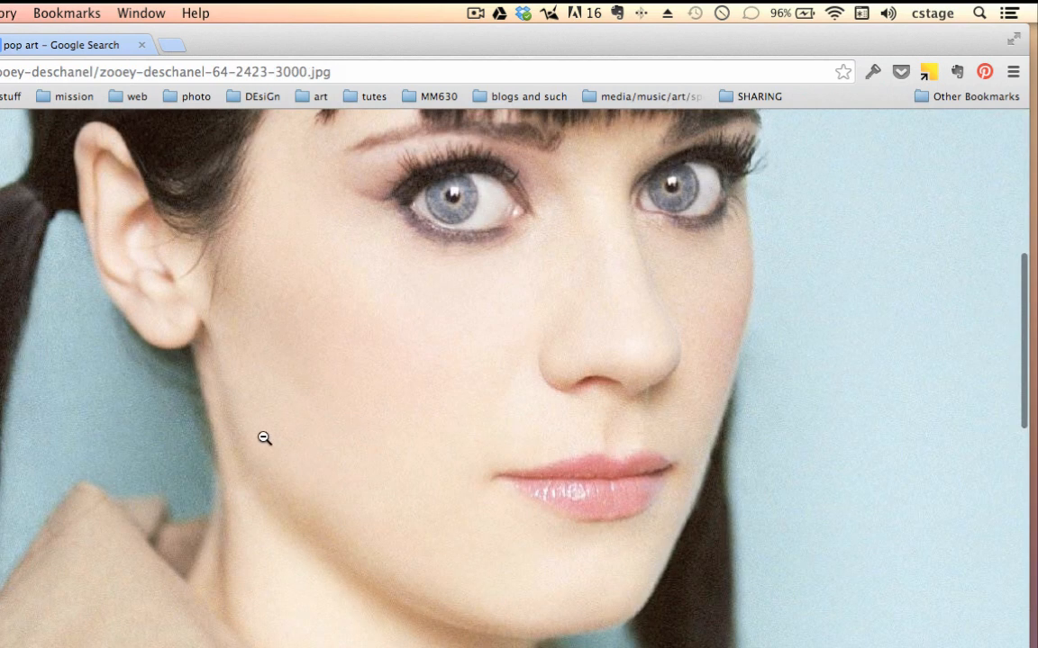
pyautogui.click(55, 325)
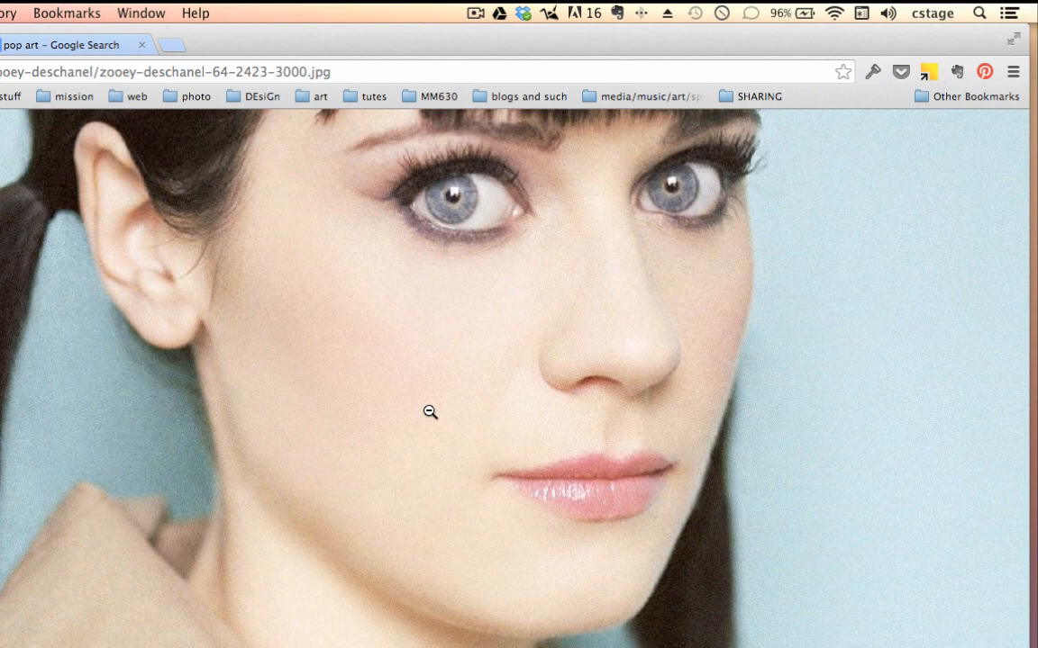
# Step: Save the trench-coat portrait to the desktop, minimize the browser window and open the saved JPG in Photoshop
pyautogui.moveTo(233, 28); pyautogui.dragTo(589, 145)
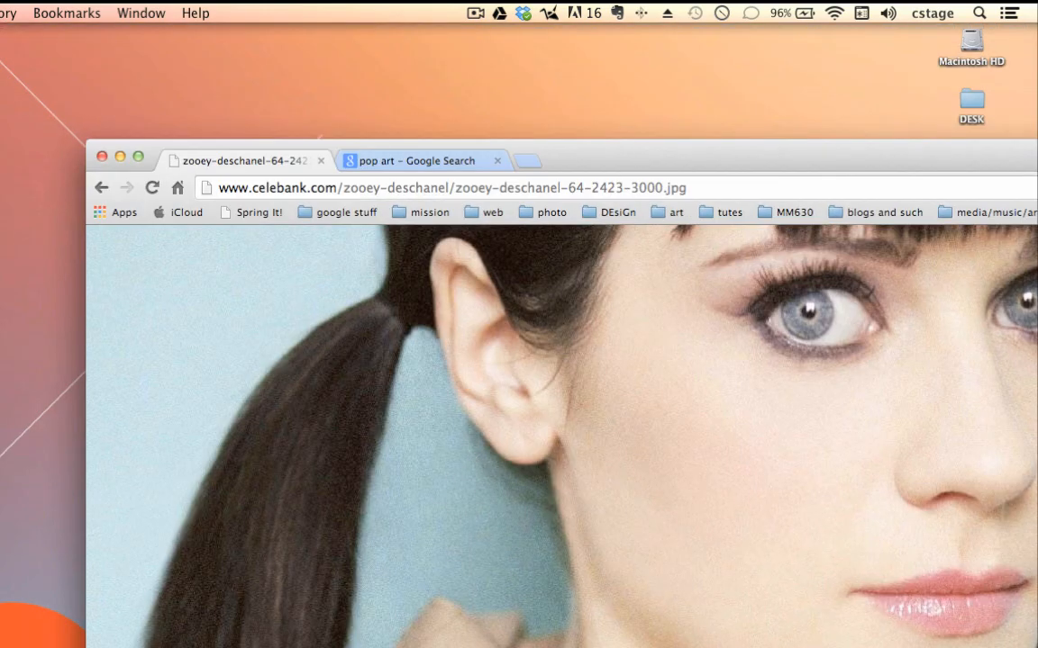
pyautogui.click(121, 158)
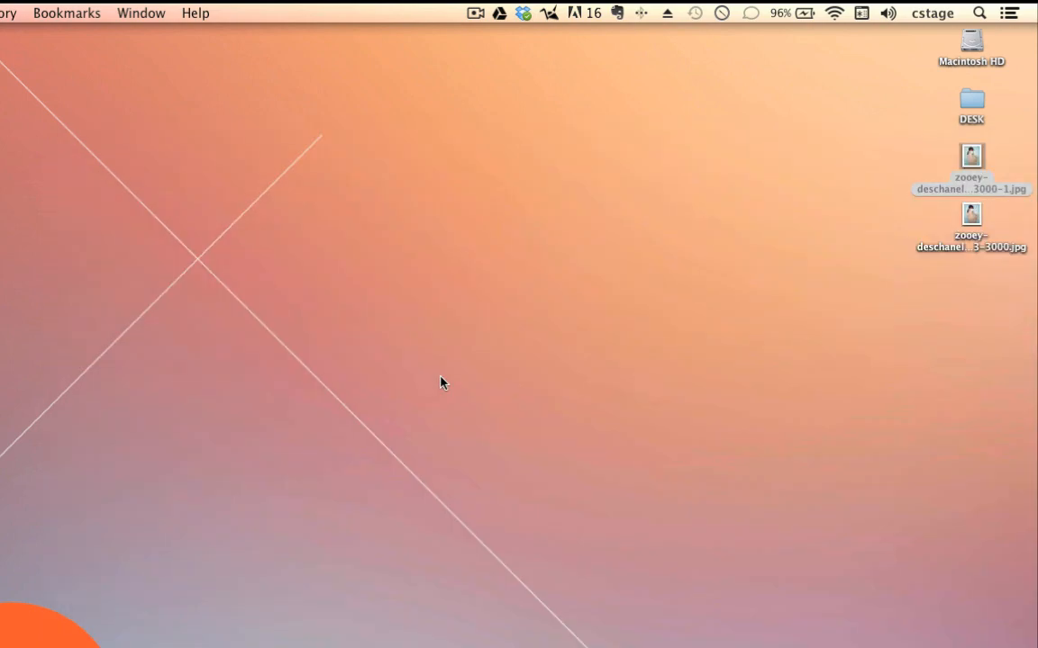
pyautogui.click(862, 340)
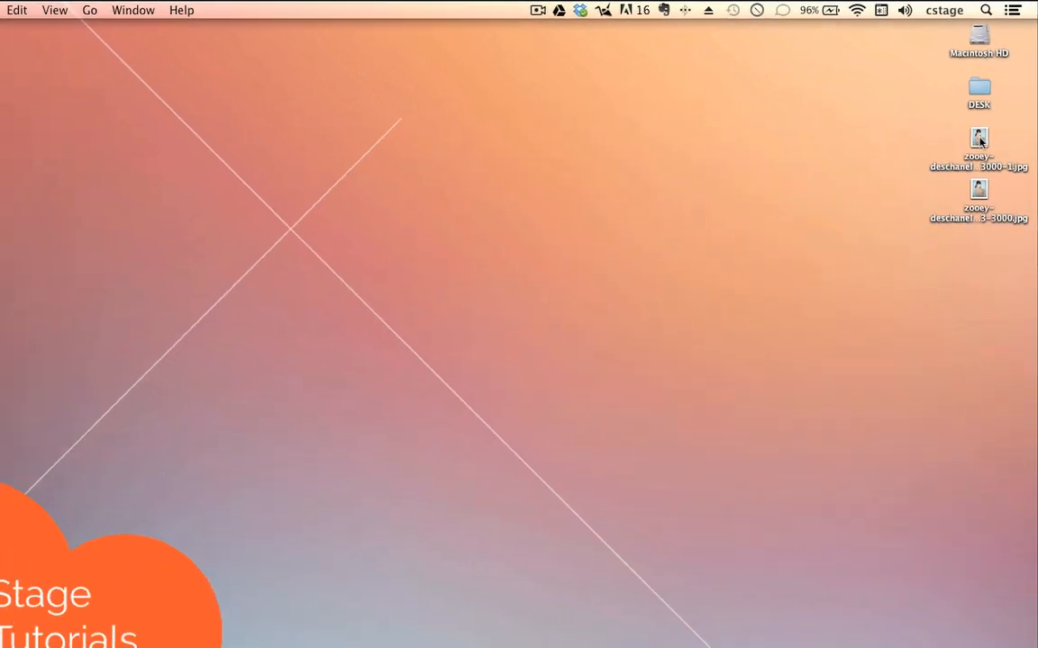
pyautogui.moveTo(968, 161); pyautogui.dragTo(633, 630)
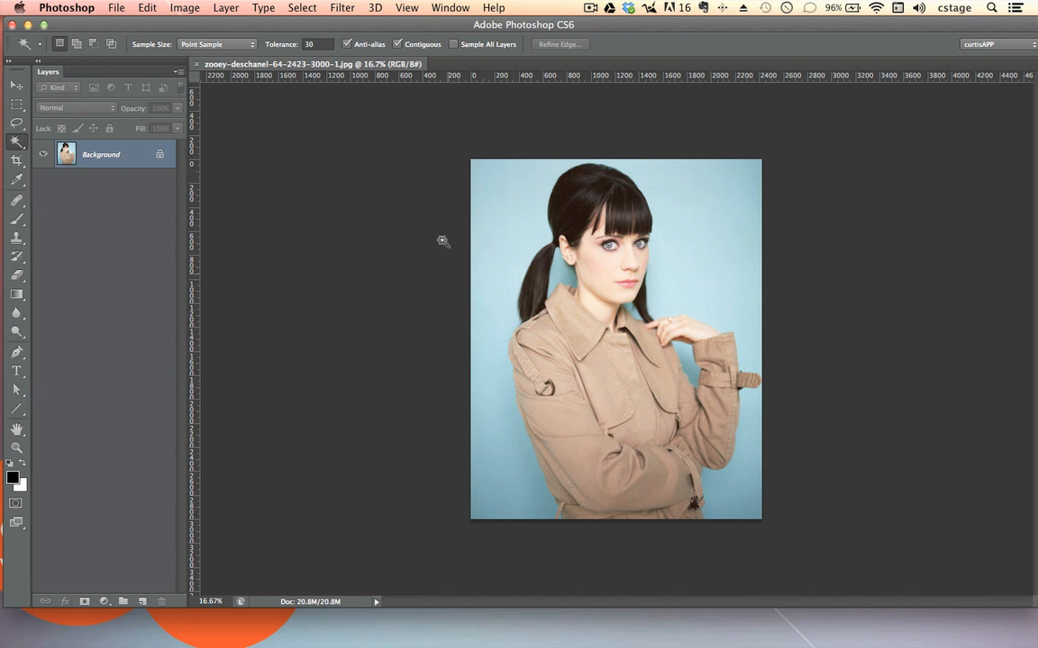
# Step: Create a blank 8 × 10 inch document at 200 pixels/inch in 8-bit RGB Color with a white background
pyautogui.click(118, 8)
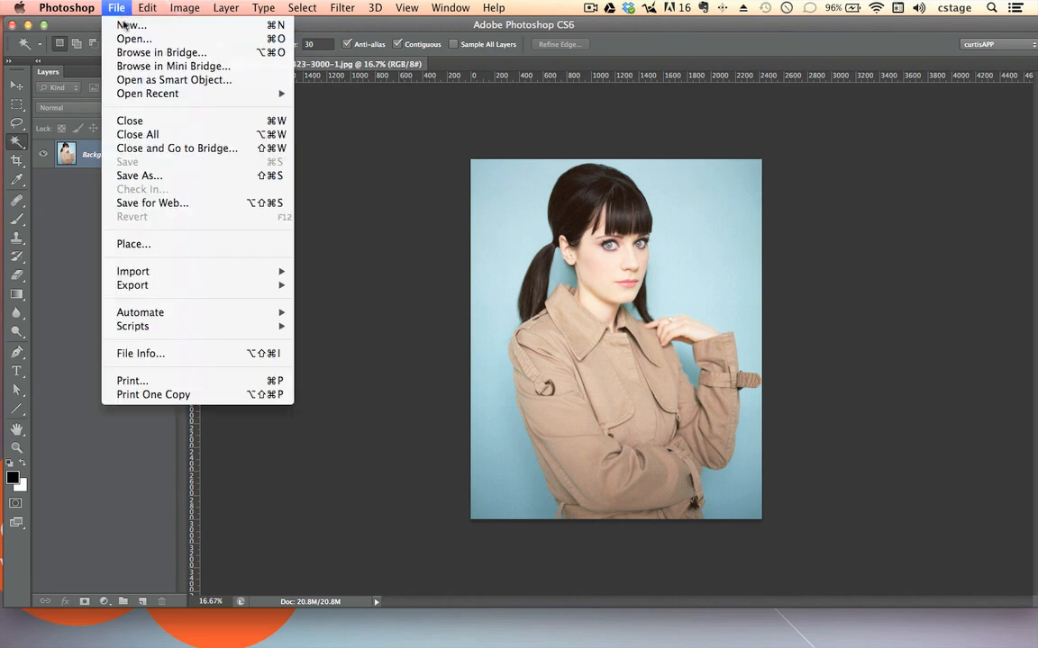
pyautogui.click(116, 28)
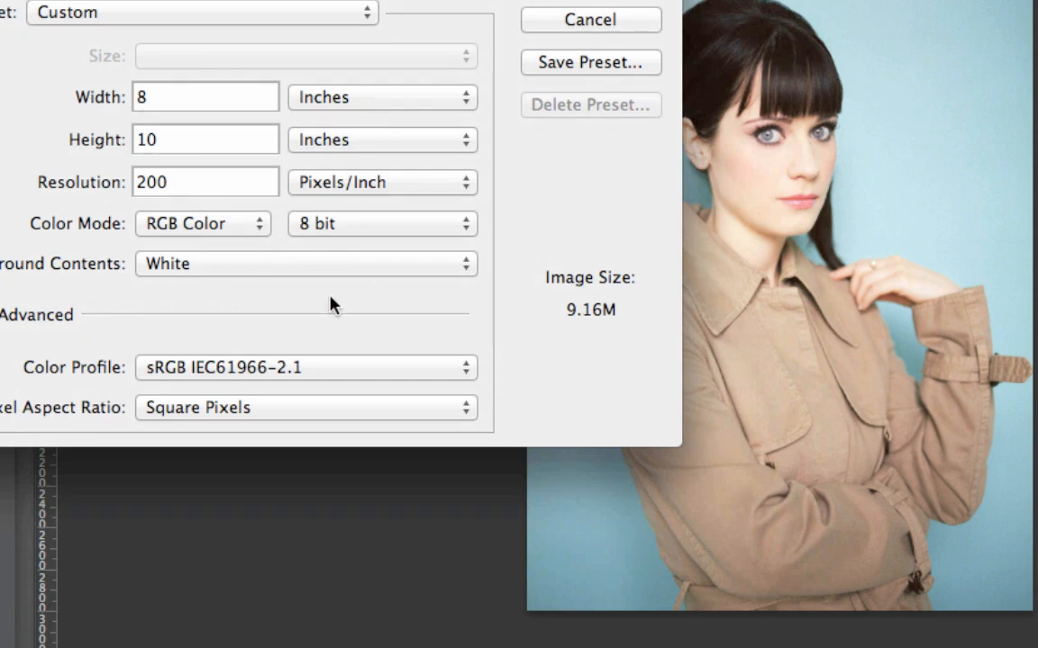
pyautogui.click(259, 232)
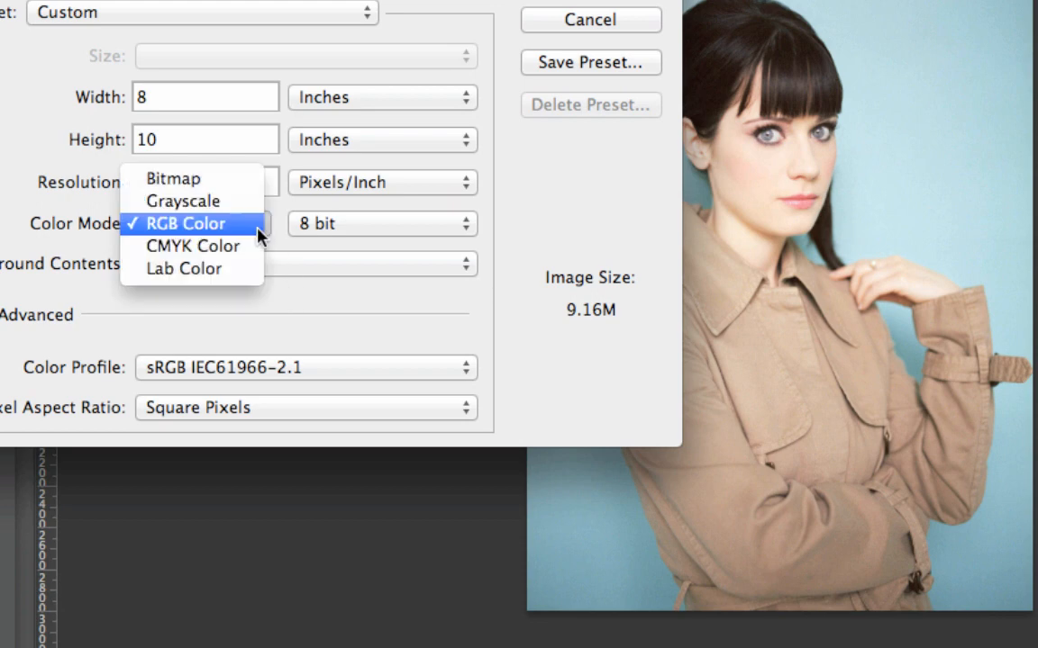
pyautogui.press('Escape')
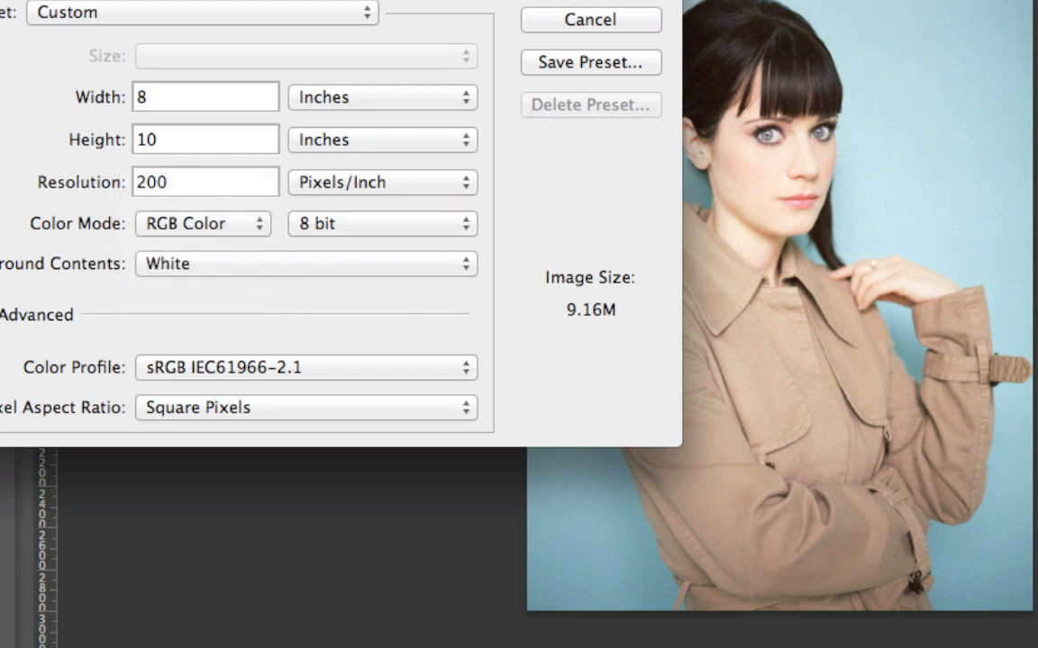
pyautogui.press('Return')
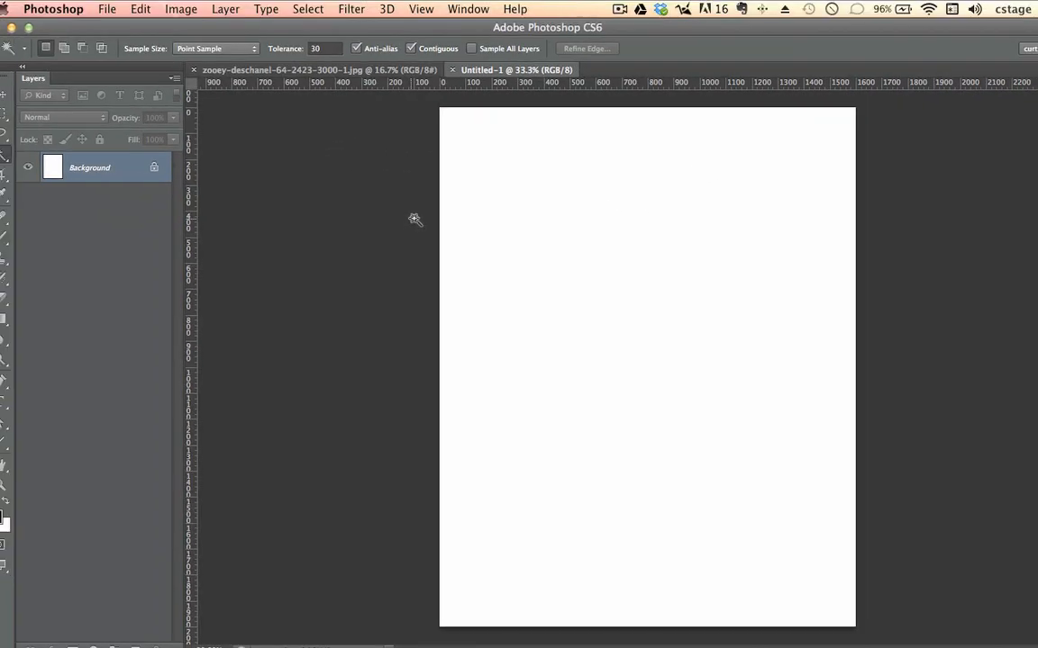
# Step: Arrange the portrait JPG and the blank Untitled-1 document side by side in a 2-up Vertical layout
pyautogui.click(319, 71)
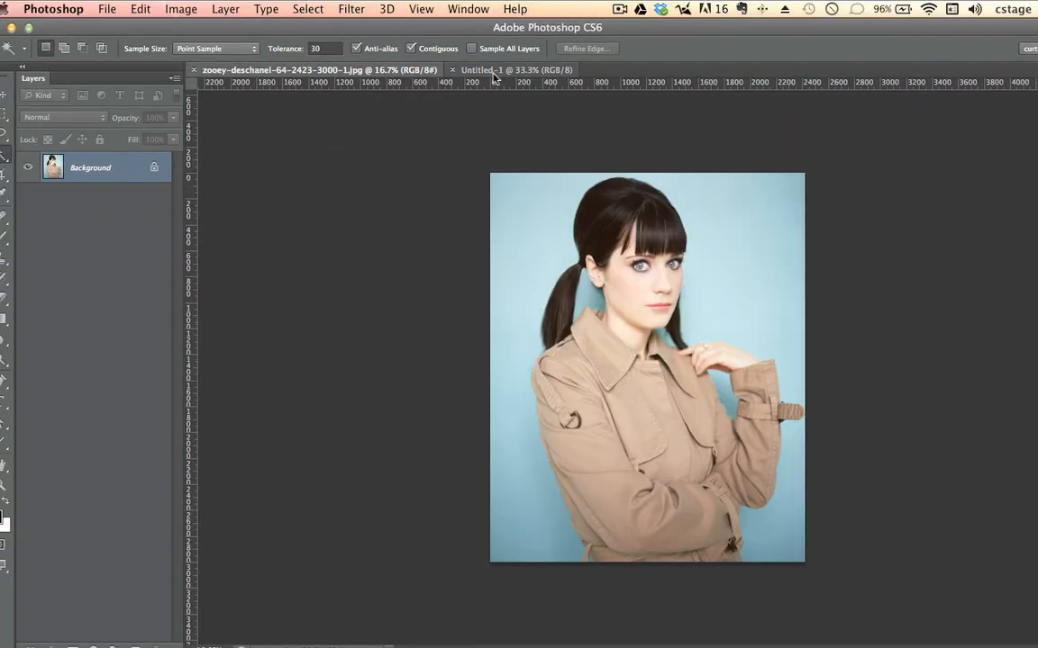
pyautogui.click(494, 72)
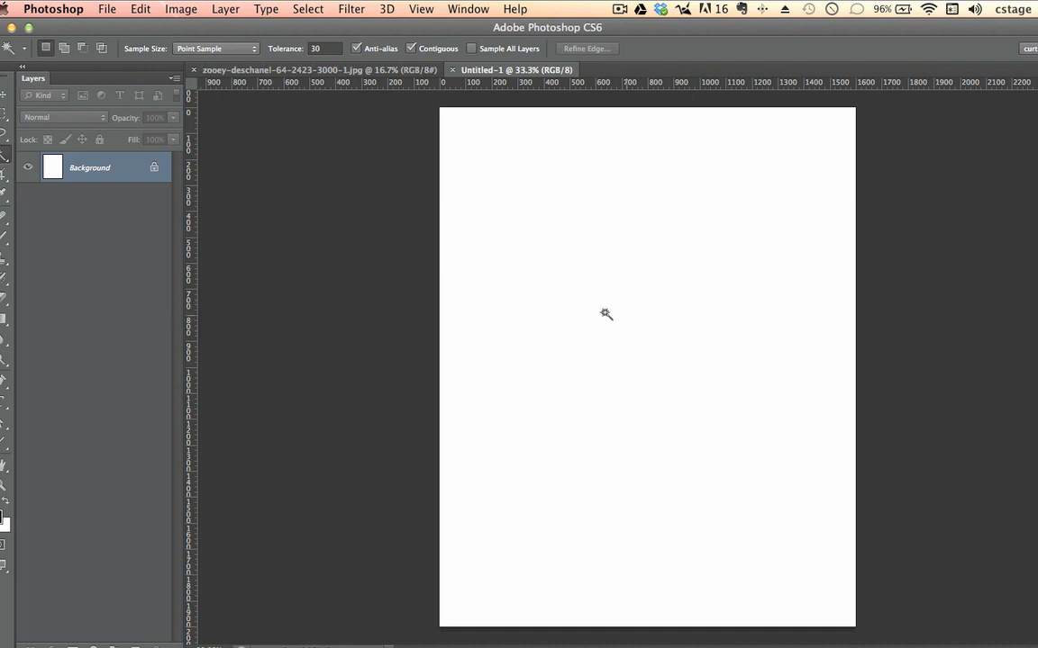
pyautogui.click(353, 72)
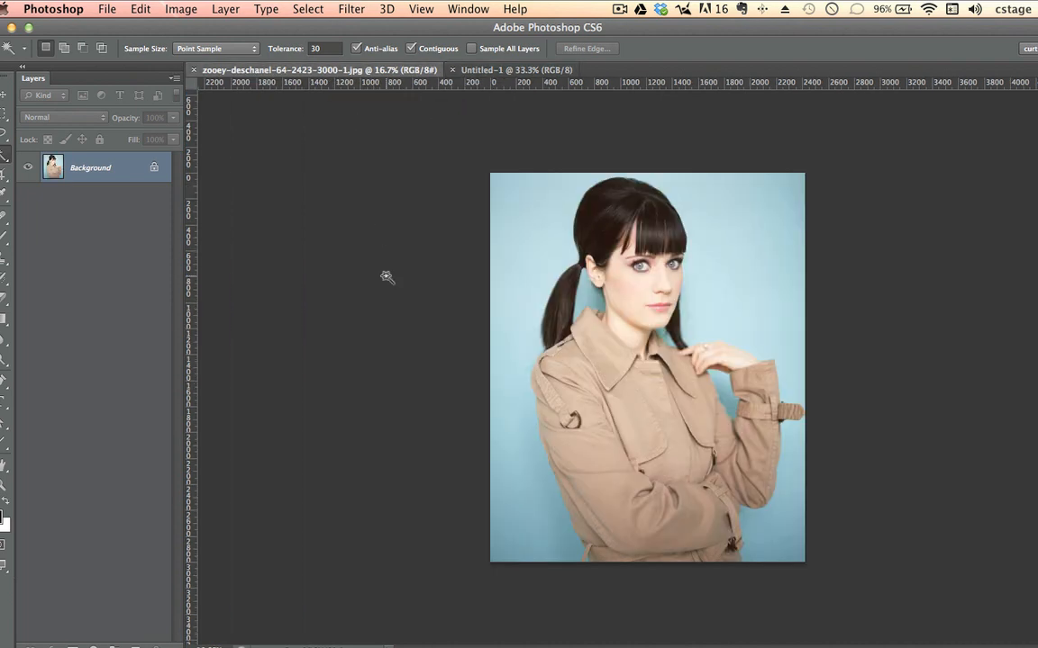
pyautogui.click(469, 9)
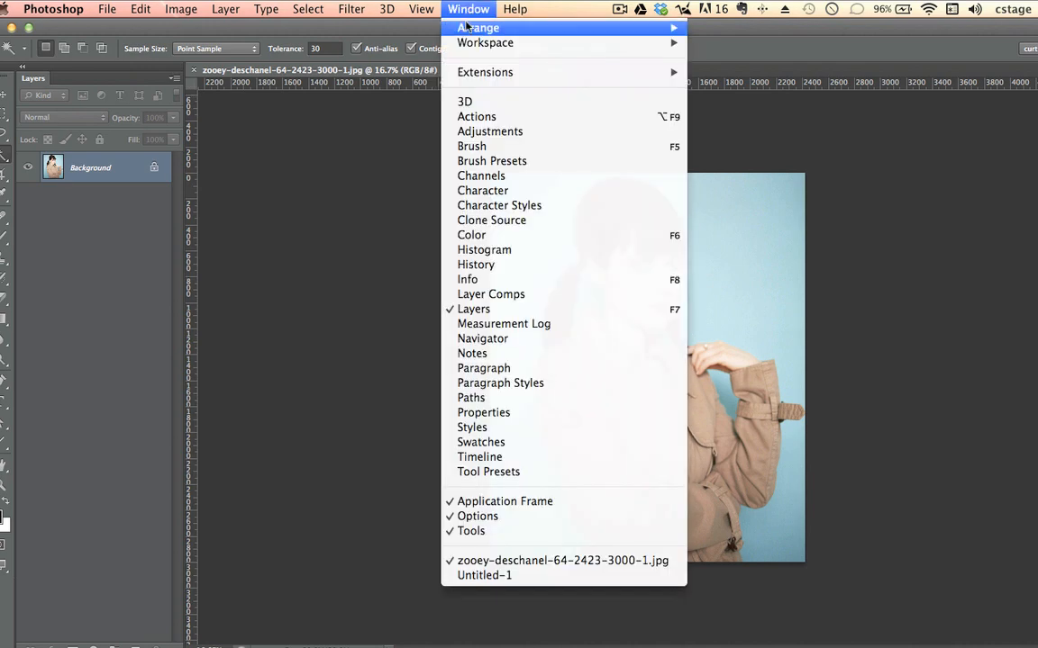
pyautogui.moveTo(467, 27)
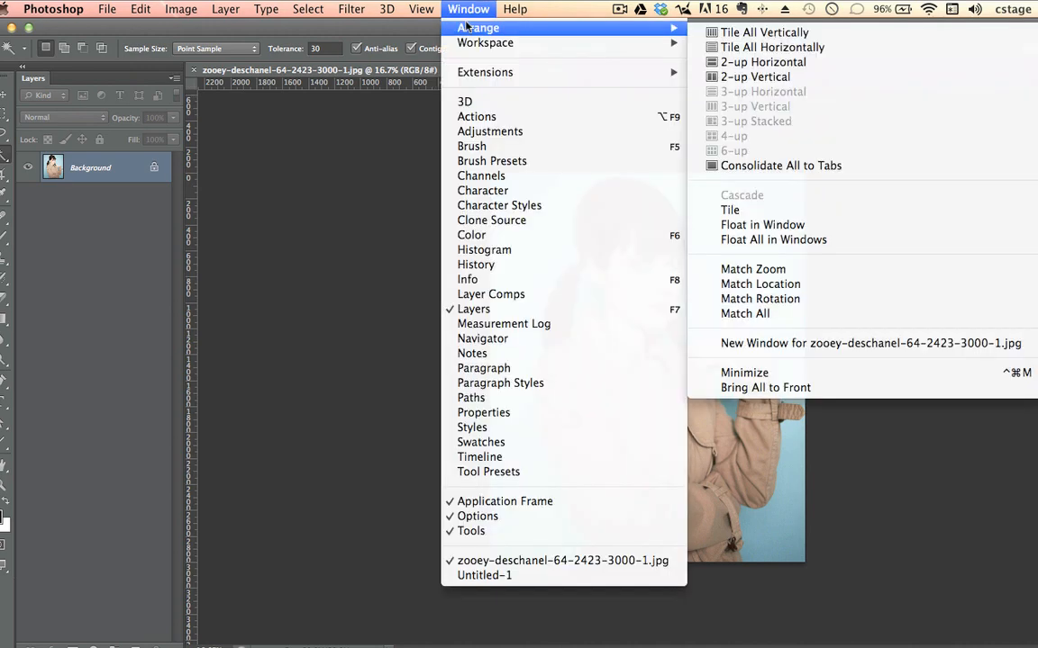
pyautogui.click(743, 78)
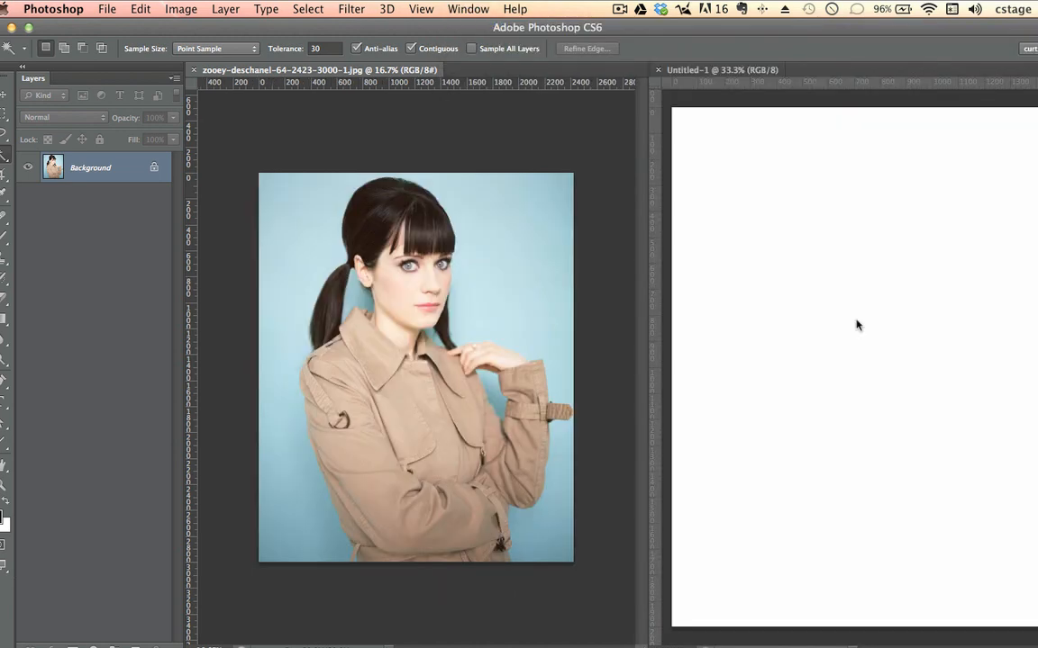
# Step: Copy the portrait into the blank document as a layer with the Move tool and reposition it so the whole head shows
pyautogui.click(4, 93)
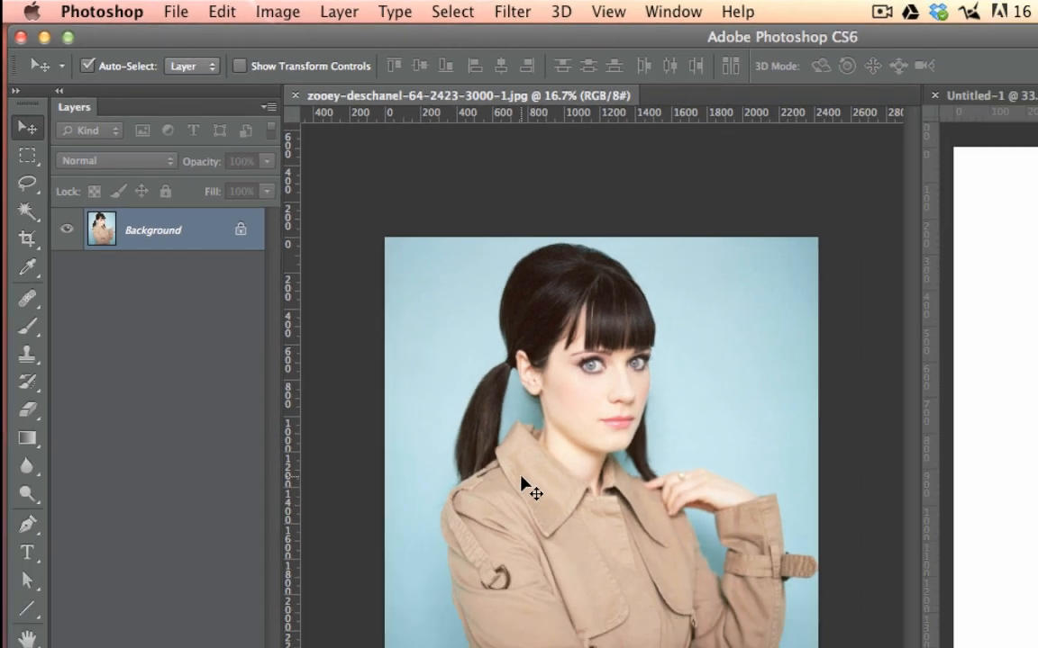
pyautogui.moveTo(621, 620); pyautogui.dragTo(826, 341)
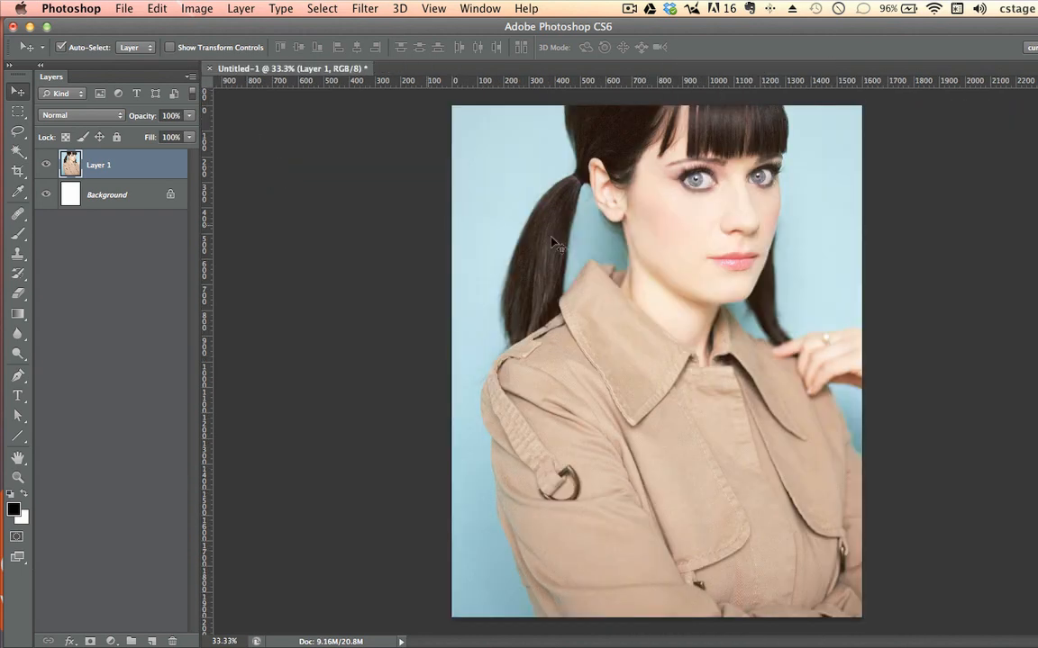
pyautogui.moveTo(689, 216); pyautogui.dragTo(667, 336)
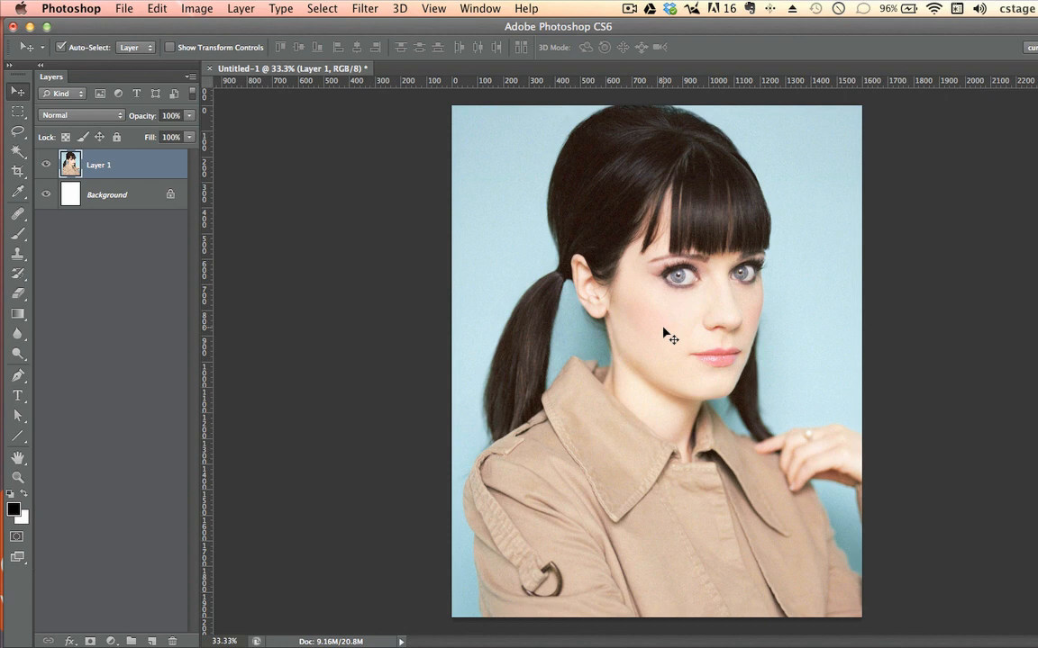
# Step: Free-transform the portrait layer to about 93.7% and position it so the head and shoulders fill the canvas
pyautogui.press('super+minus')
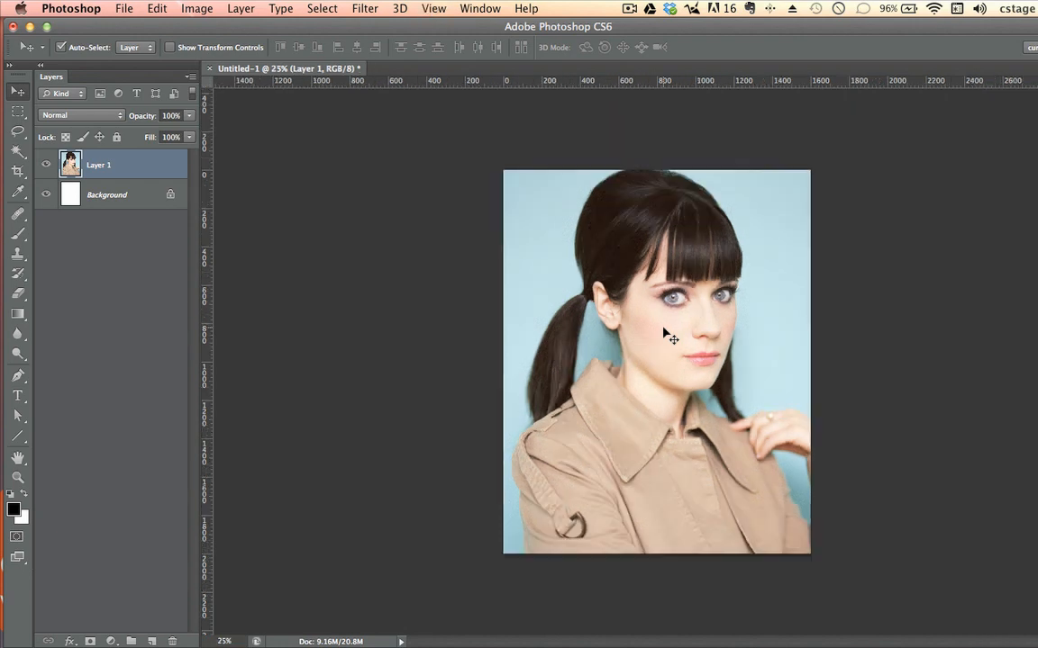
pyautogui.press('super+t')
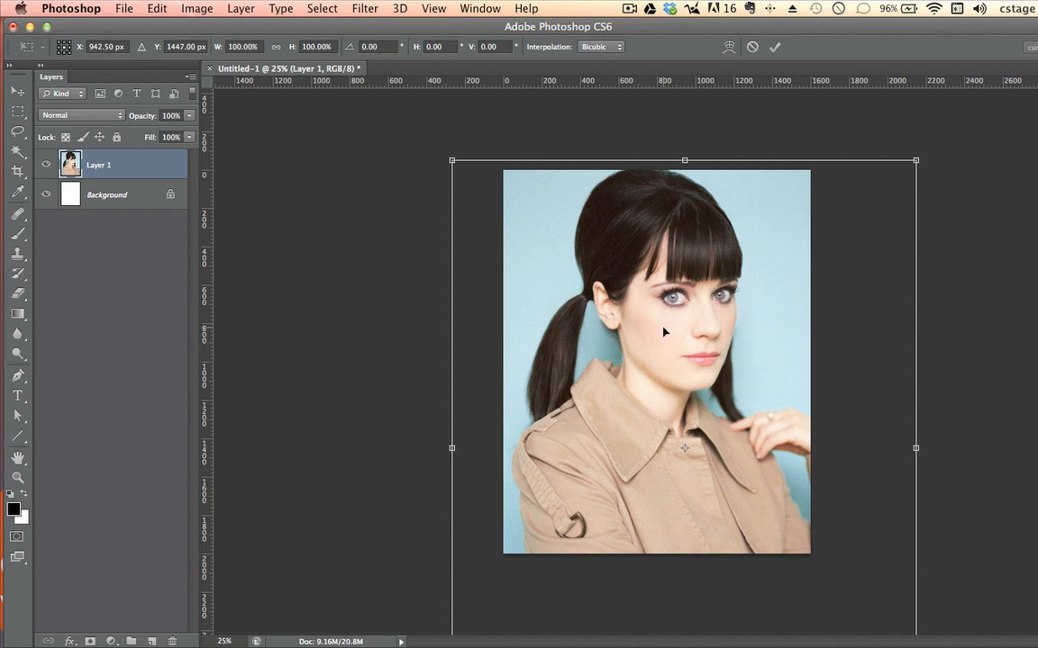
pyautogui.moveTo(620, 469); pyautogui.dragTo(600, 417)
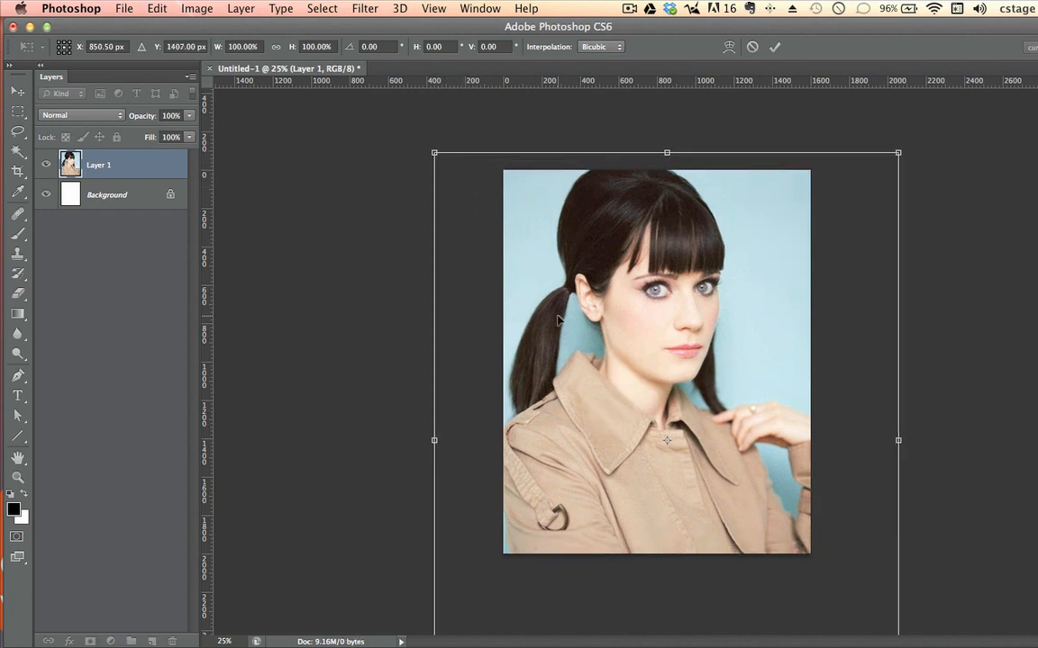
pyautogui.moveTo(502, 286); pyautogui.dragTo(549, 297)
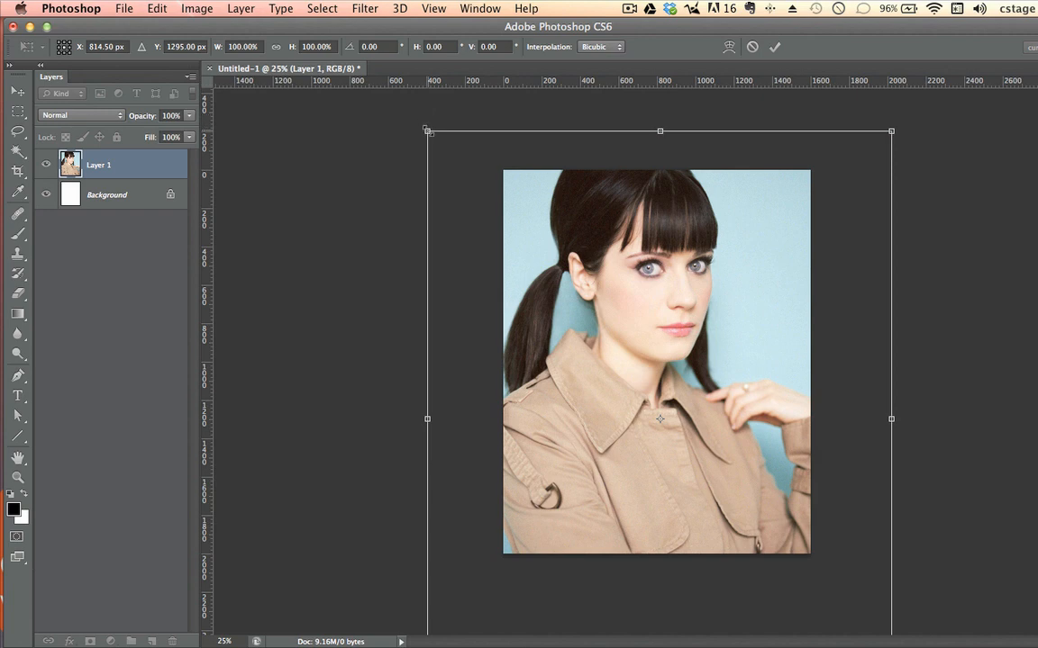
pyautogui.moveTo(431, 136); pyautogui.dragTo(455, 166)
pyautogui.moveTo(547, 303); pyautogui.dragTo(546, 306)
pyautogui.moveTo(618, 335); pyautogui.dragTo(612, 336)
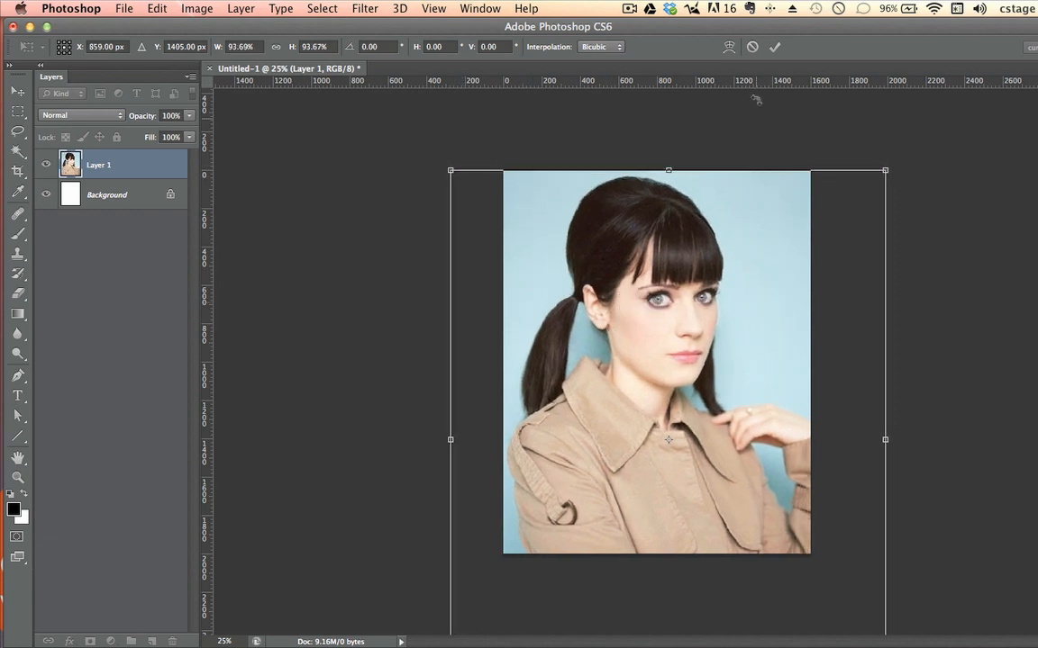
pyautogui.press('Return')
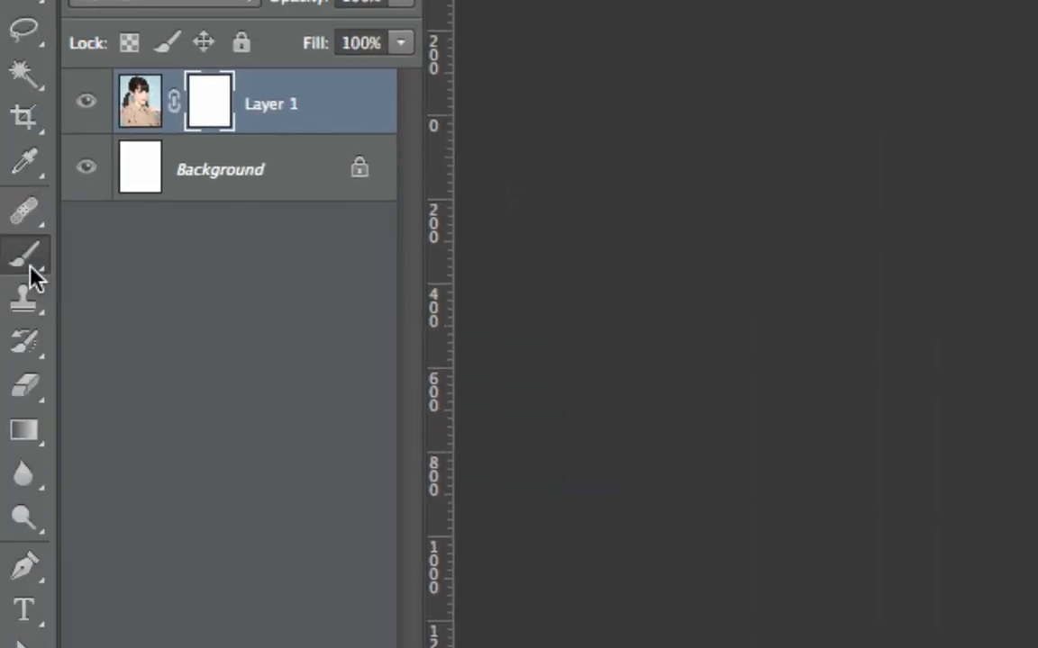
# Step: Try hiding the backdrop near the portrait's upper-left corner by painting Layer 1's mask with an 80 px hard round brush, and undo the strokes
pyautogui.click(30, 269)
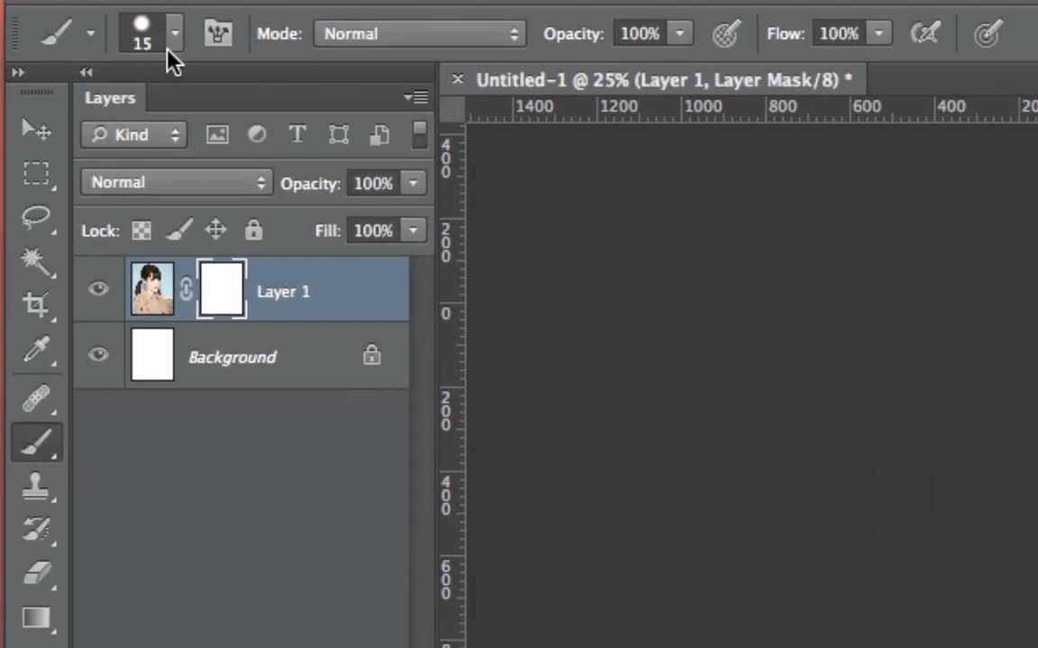
pyautogui.click(170, 51)
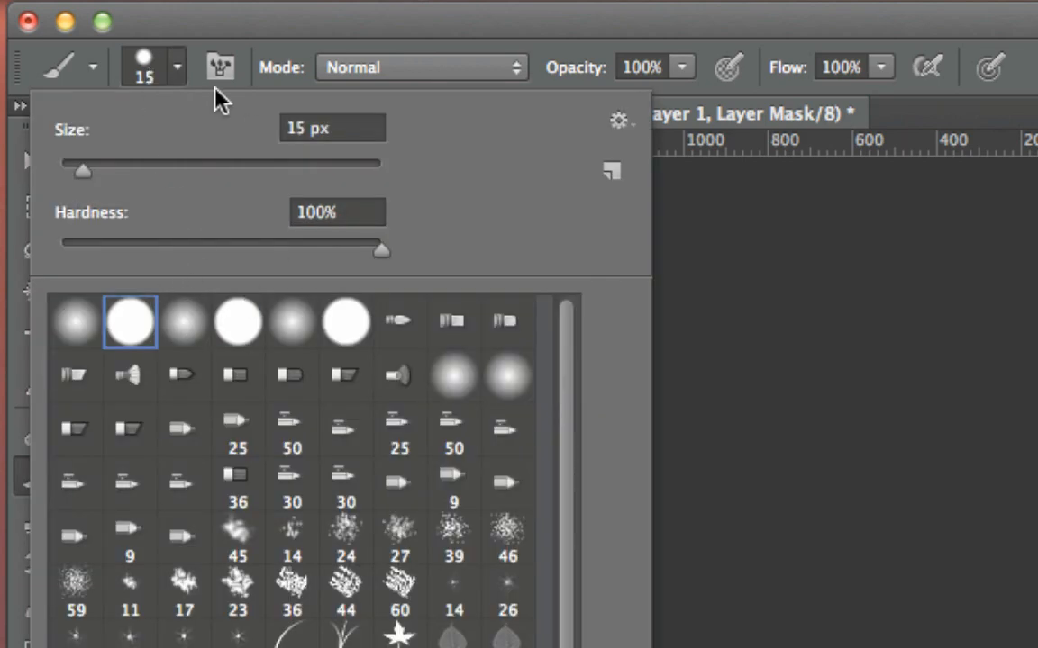
pyautogui.click(146, 56)
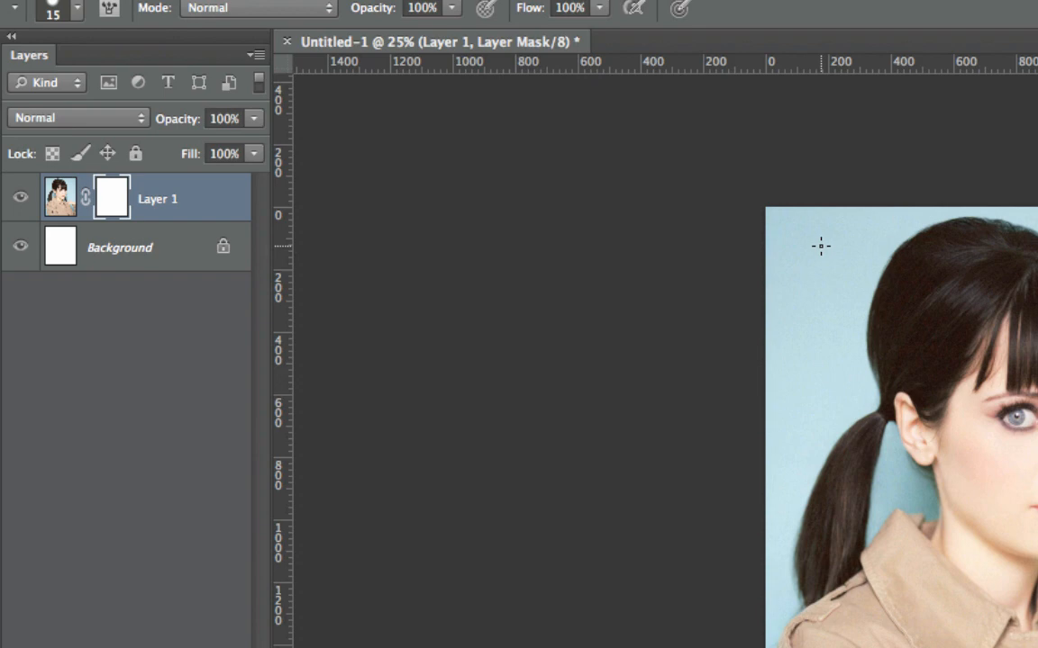
pyautogui.press(']')
pyautogui.press(']')
pyautogui.press(']')
pyautogui.press(']')
pyautogui.press(']')
pyautogui.press(']')
pyautogui.press(']')
pyautogui.moveTo(827, 222)
pyautogui.mouseDown()
pyautogui.moveTo(792, 303)
pyautogui.moveTo(792, 190)
pyautogui.moveTo(772, 214)
pyautogui.moveTo(802, 204)
pyautogui.moveTo(810, 251)
pyautogui.moveTo(790, 275)
pyautogui.mouseUp()
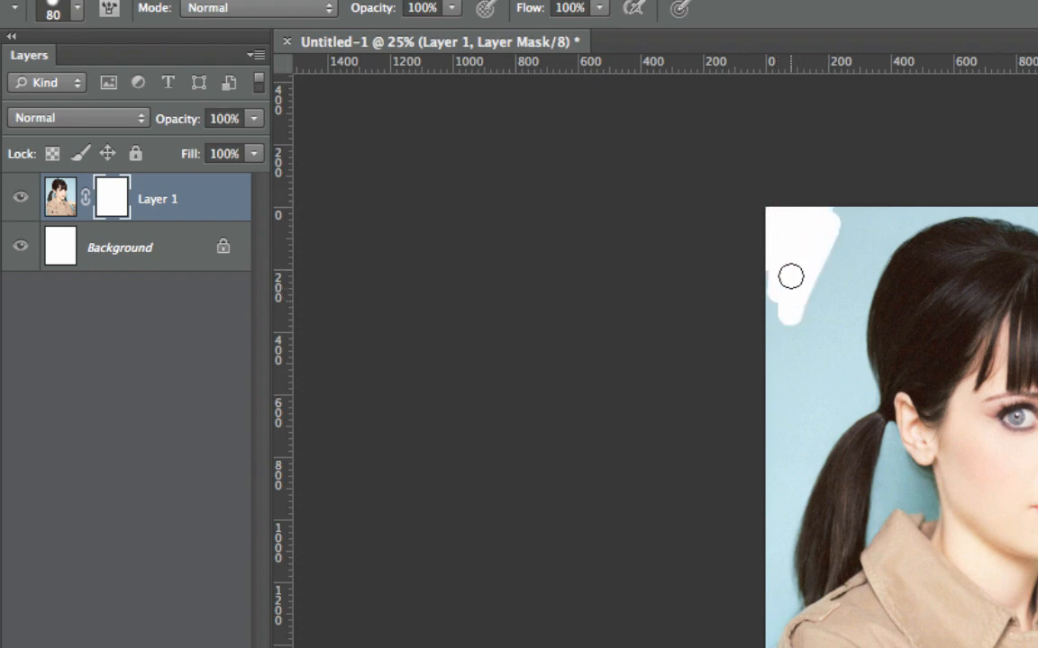
pyautogui.moveTo(838, 234)
pyautogui.mouseDown()
pyautogui.moveTo(781, 370)
pyautogui.moveTo(743, 377)
pyautogui.mouseUp()
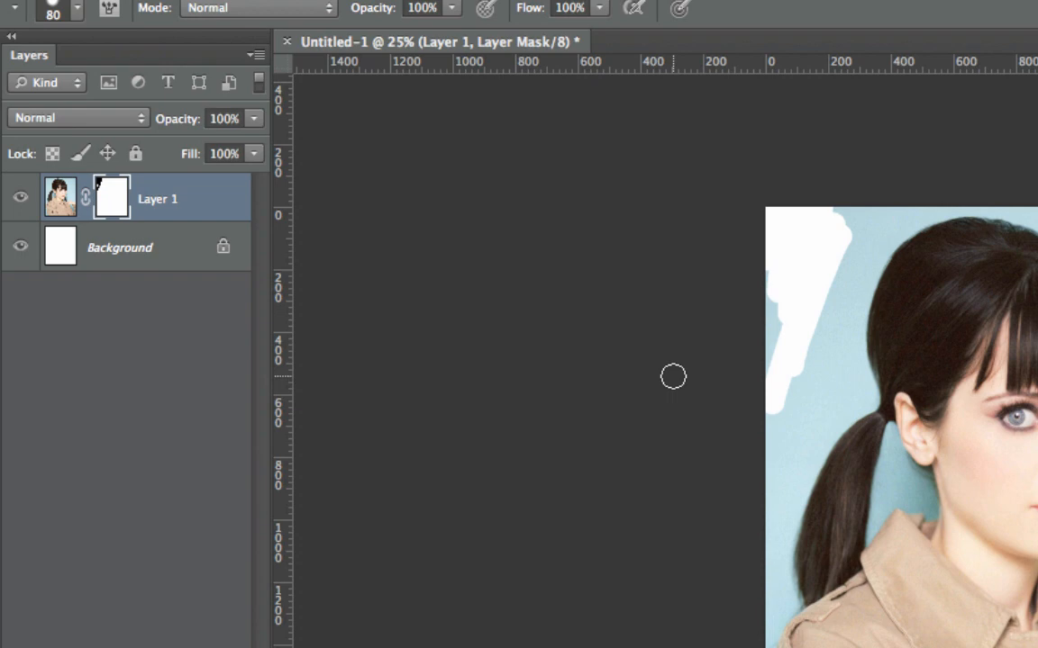
pyautogui.press('super+z')
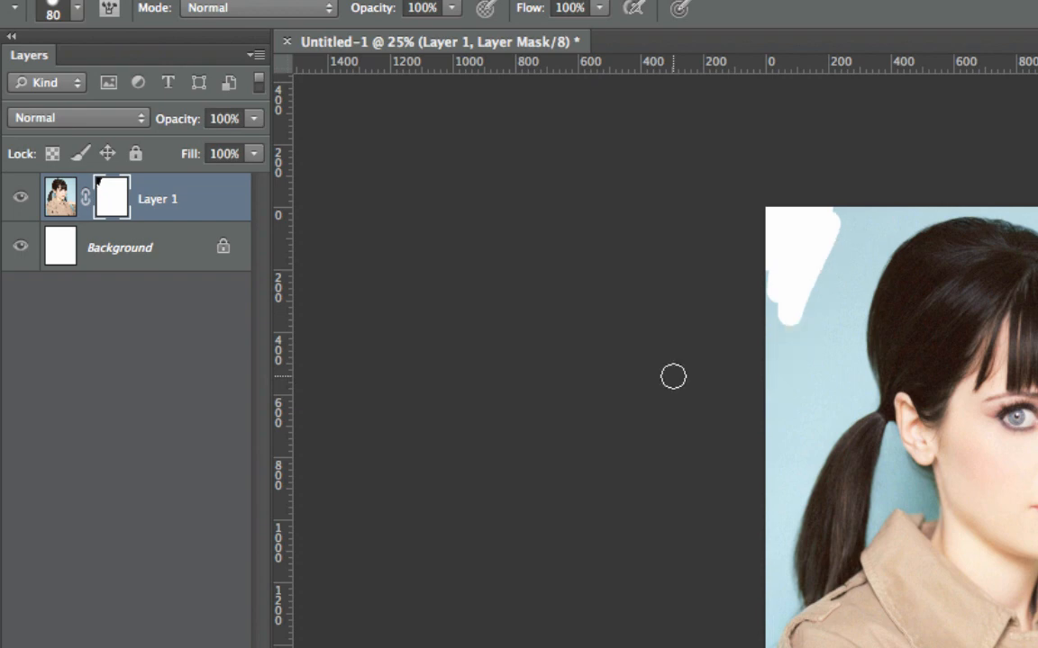
pyautogui.press('super+alt+z')
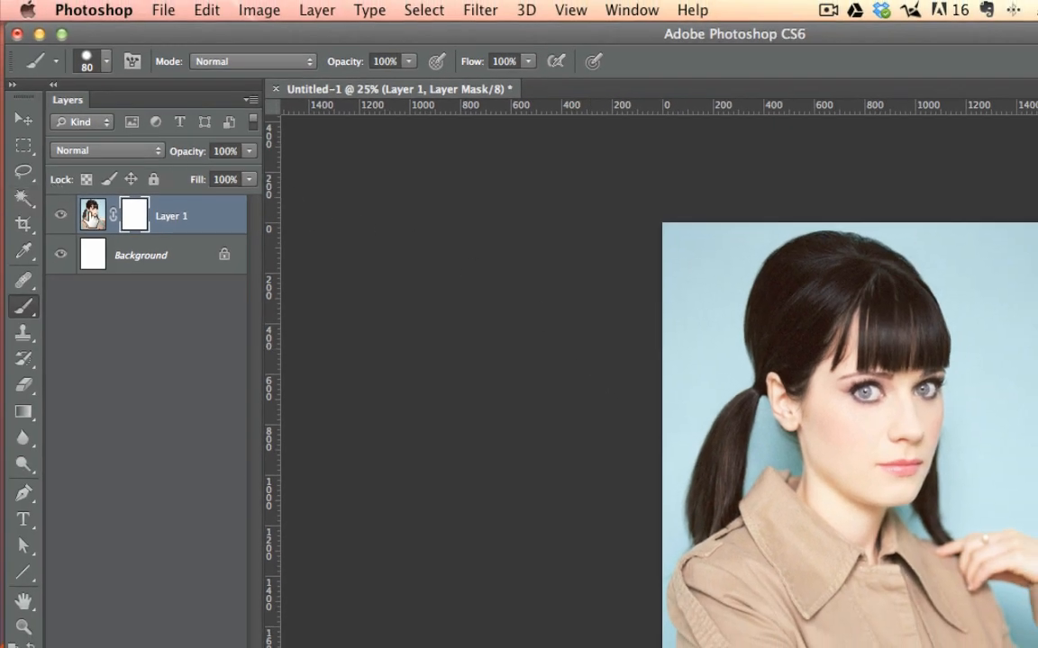
# Step: Select the blue backdrop on Layer 1's image with the Magic Wand at tolerance 30, adding the enclosed gaps beside the neck, ponytails and arm
pyautogui.click(93, 215)
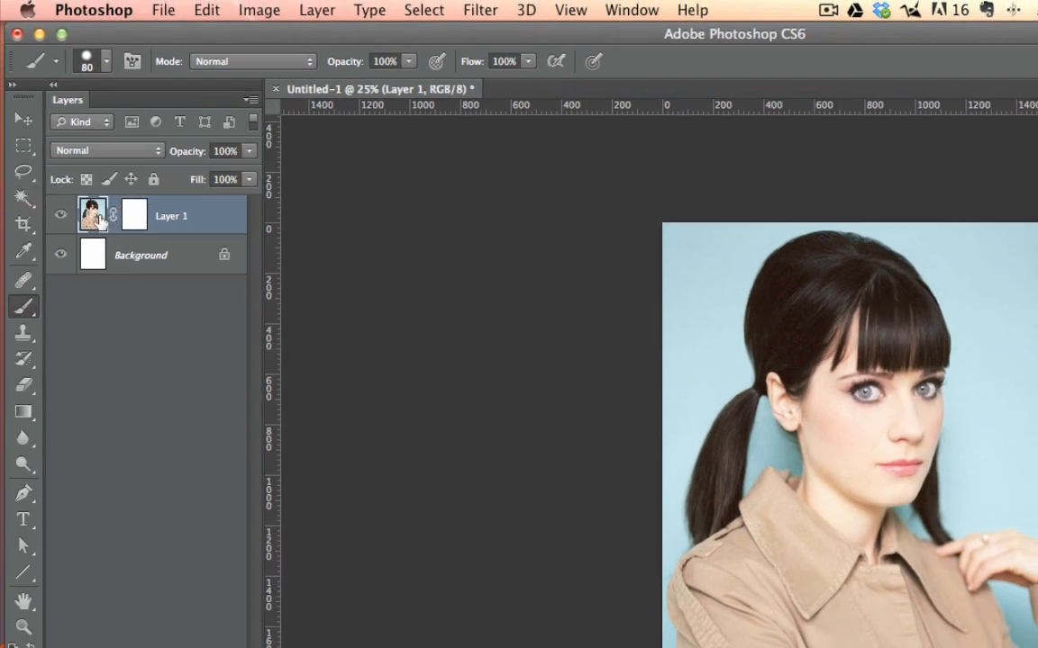
pyautogui.click(21, 199)
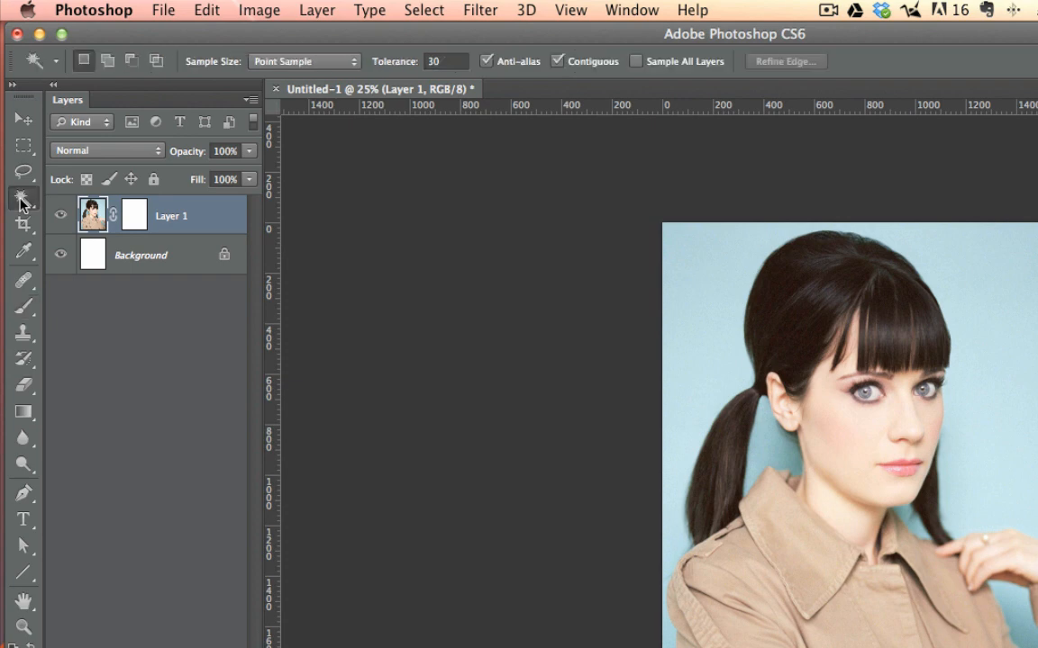
pyautogui.click(717, 293)
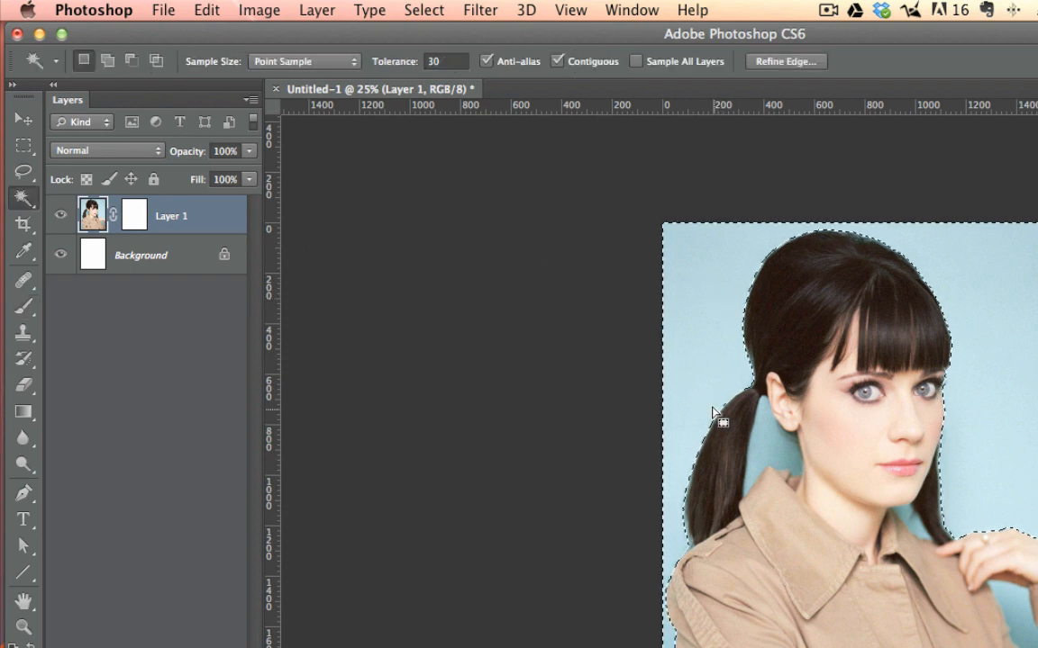
pyautogui.keyDown('shift'); pyautogui.click(779, 457); pyautogui.keyUp('shift')
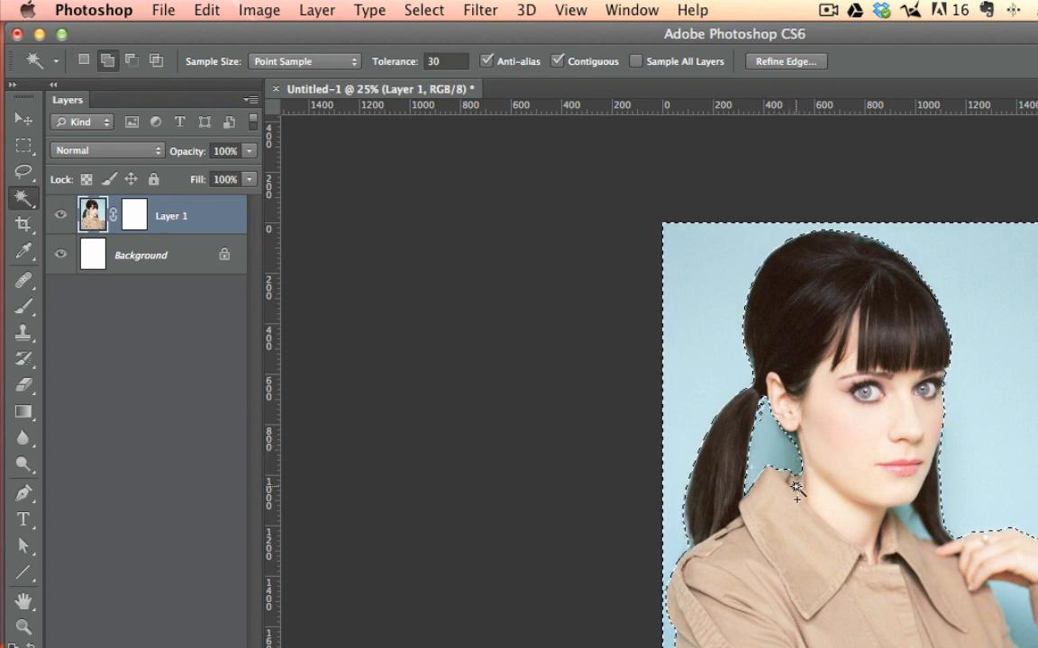
pyautogui.keyDown('shift'); pyautogui.click(913, 523); pyautogui.keyUp('shift')
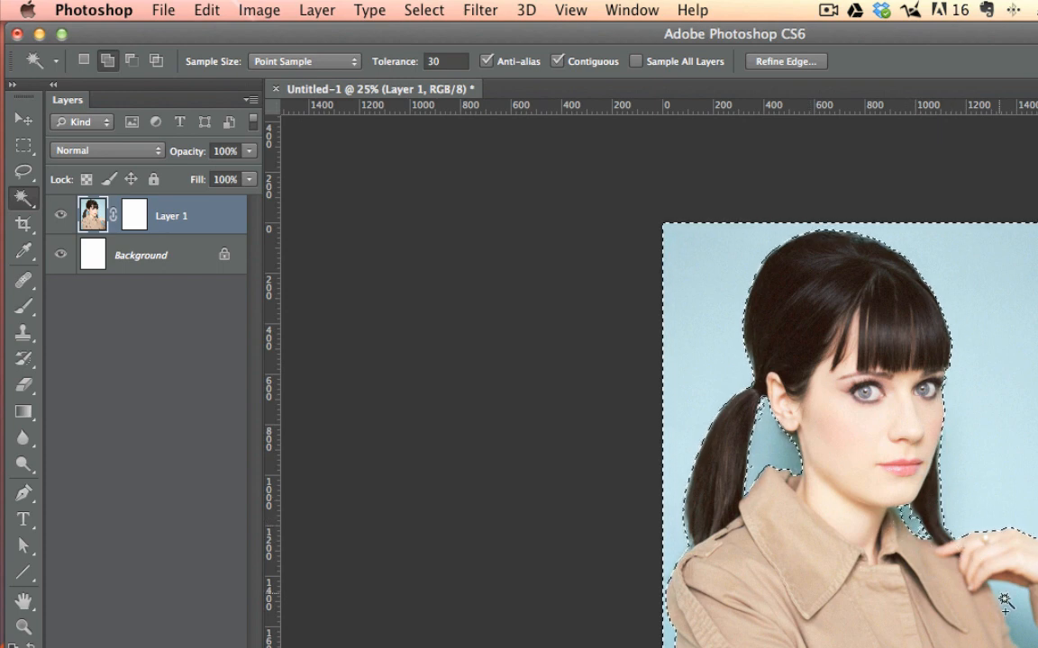
pyautogui.keyDown('shift'); pyautogui.click(1025, 635); pyautogui.keyUp('shift')
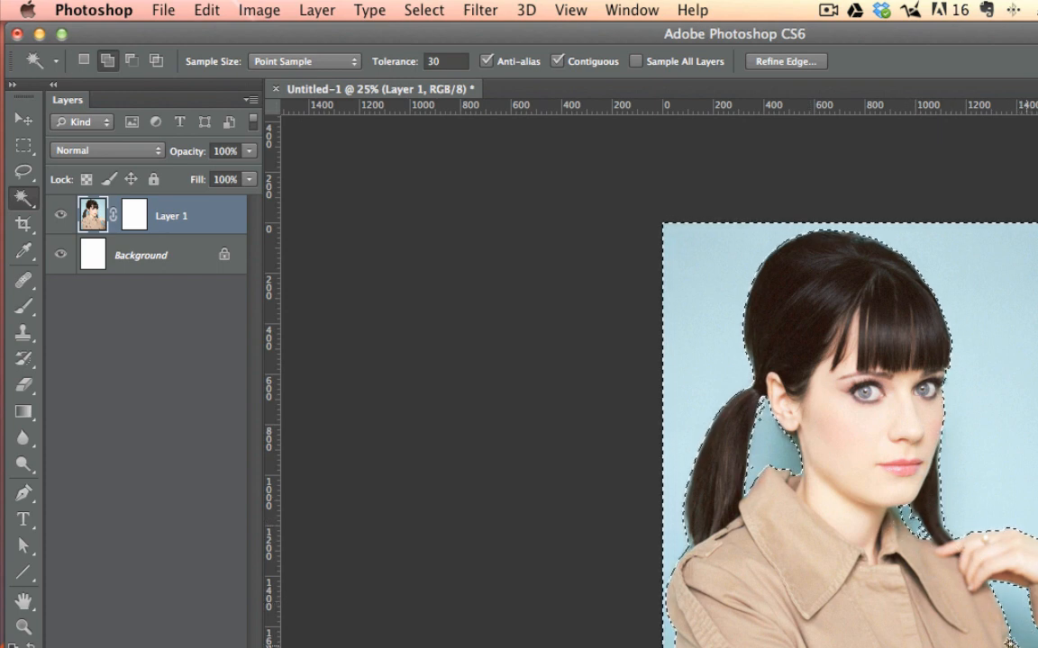
pyautogui.keyDown('shift'); pyautogui.click(758, 449); pyautogui.keyUp('shift')
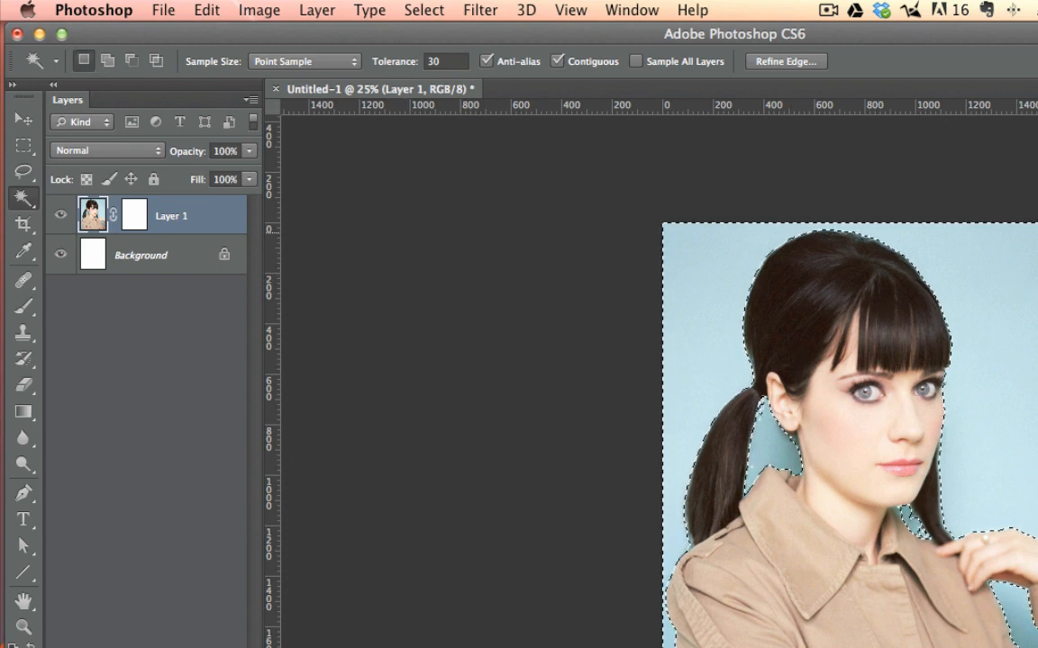
# Step: Try filling the selected backdrop on Layer 1's image with Black at 100% opacity, and undo the fill
pyautogui.click(259, 10)
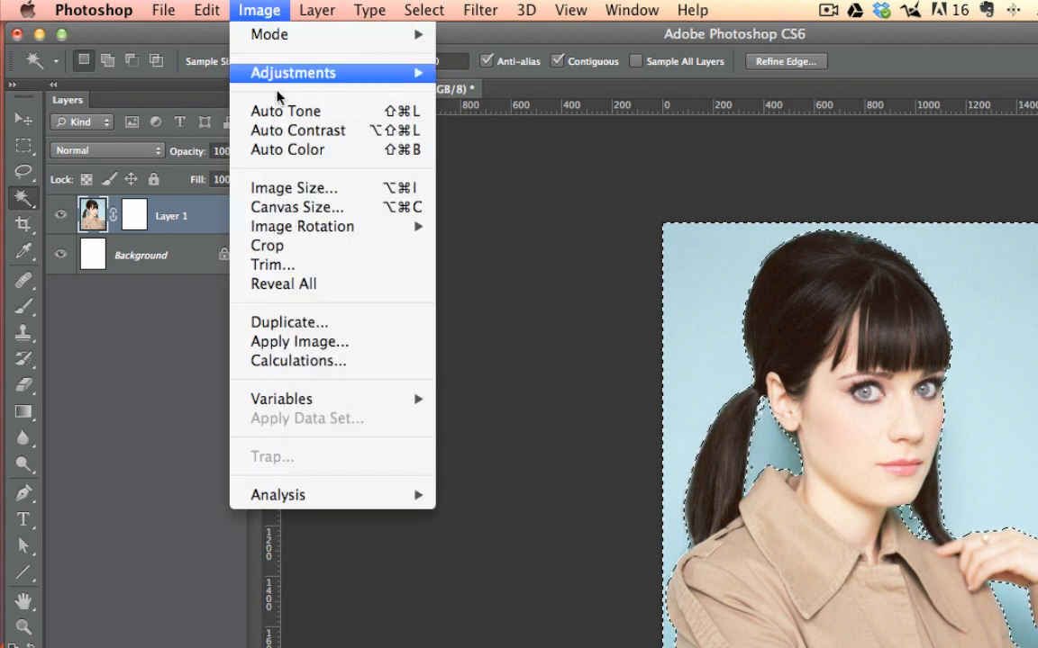
pyautogui.moveTo(225, 7)
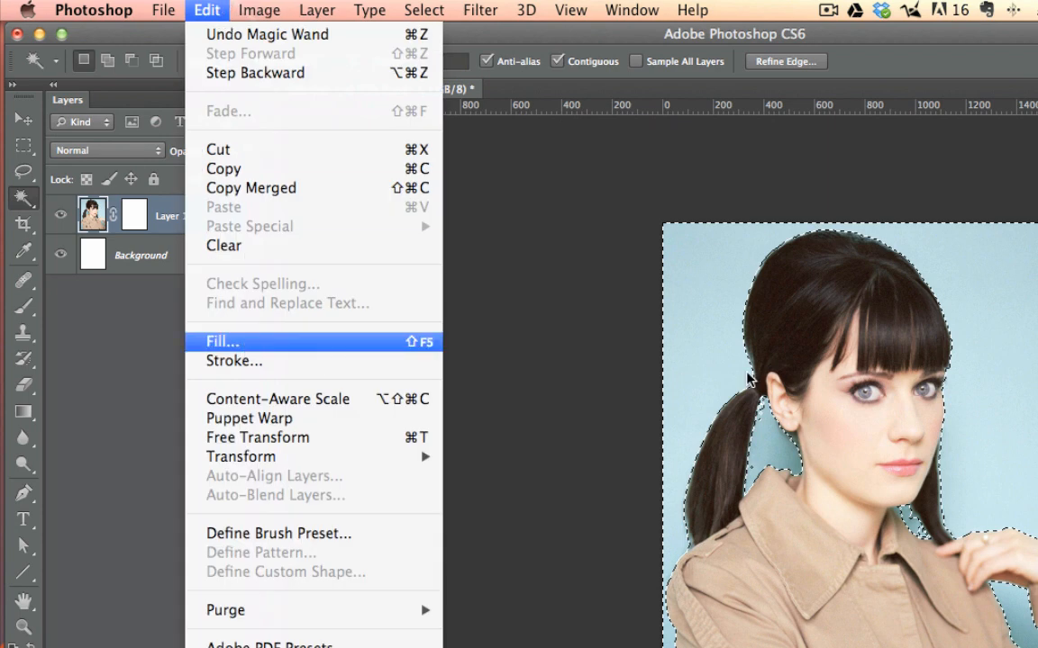
pyautogui.click(245, 349)
pyautogui.moveTo(552, 252); pyautogui.dragTo(379, 233)
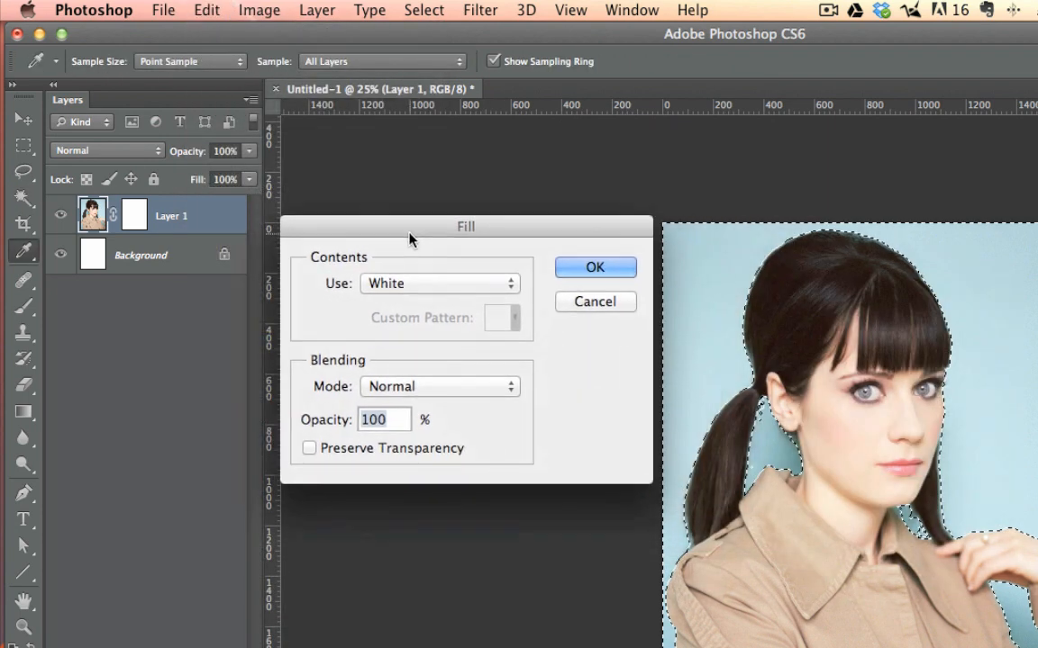
pyautogui.click(410, 284)
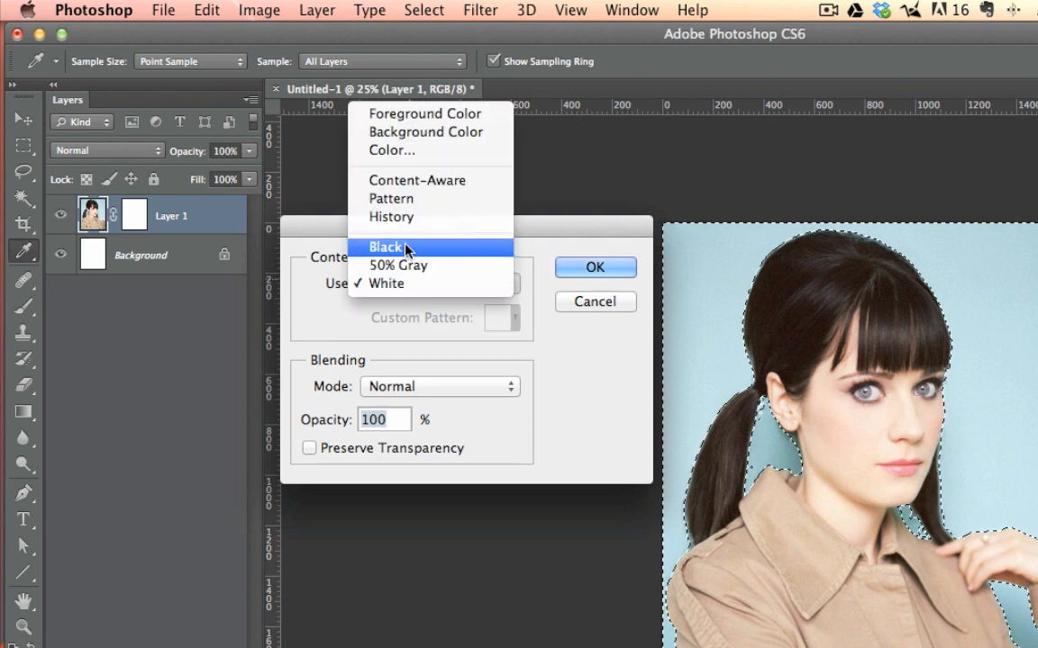
pyautogui.click(406, 249)
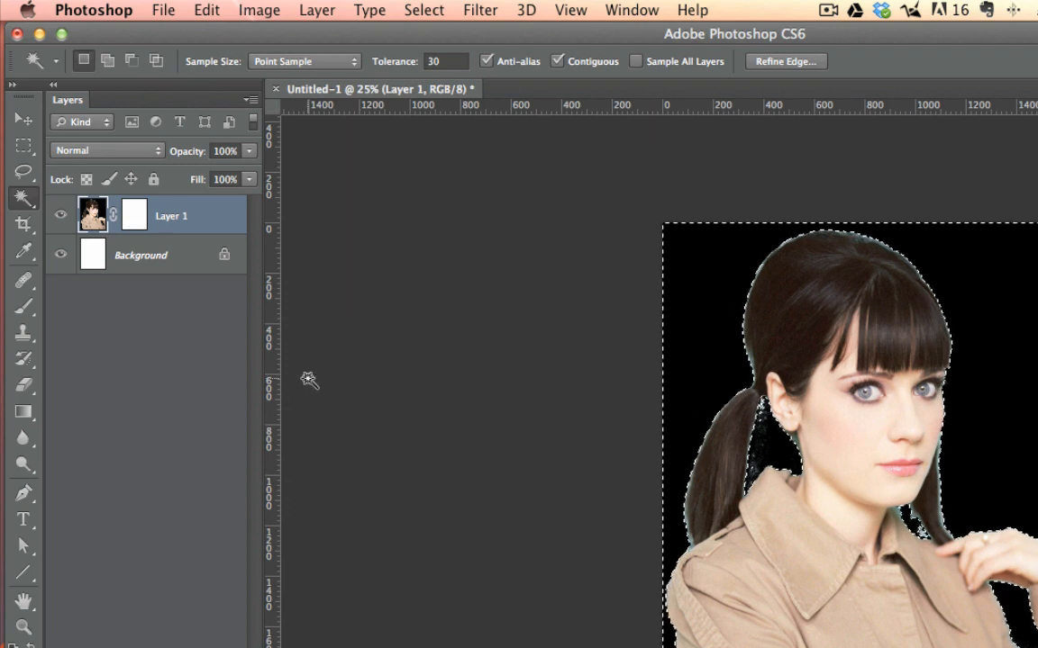
pyautogui.press('super+z')
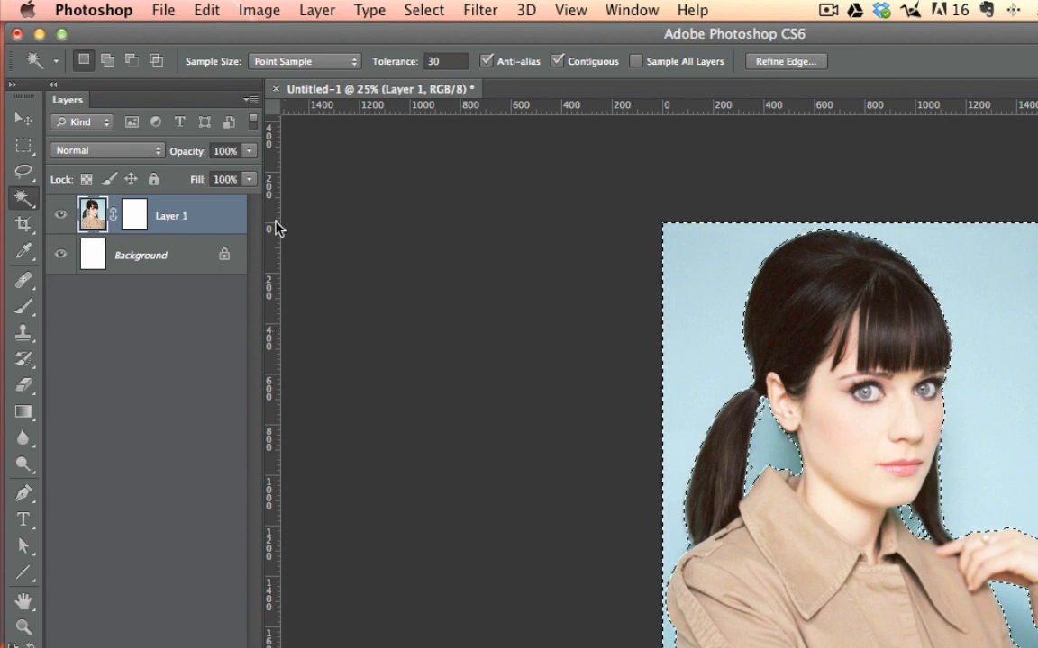
# Step: Fill the selected backdrop area on Layer 1's mask with Black at 100% opacity and clear the selection
pyautogui.click(134, 214)
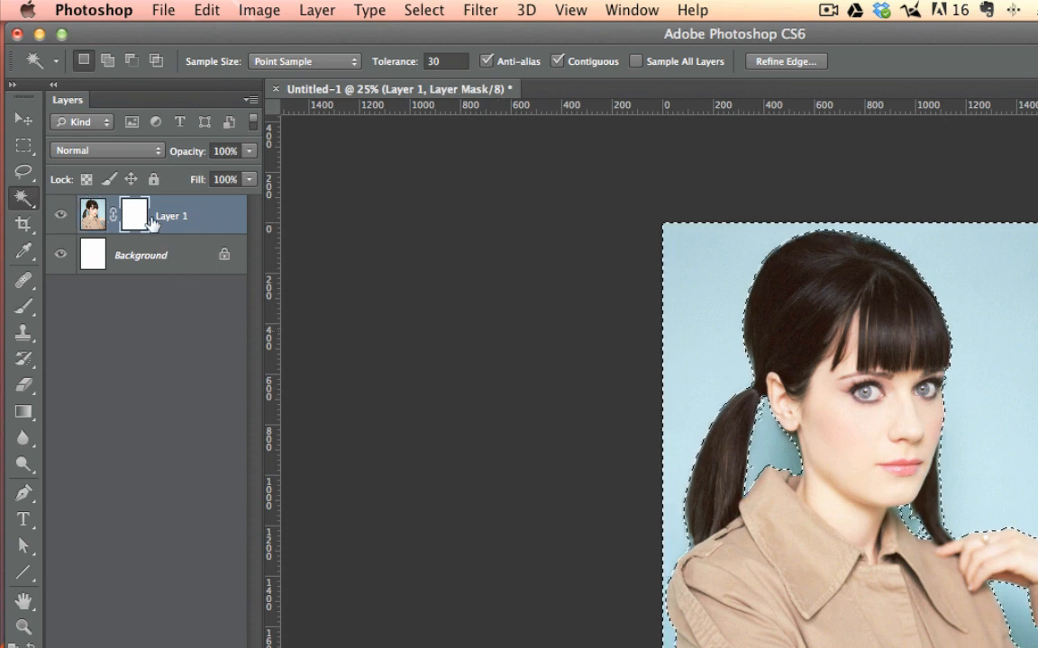
pyautogui.click(207, 10)
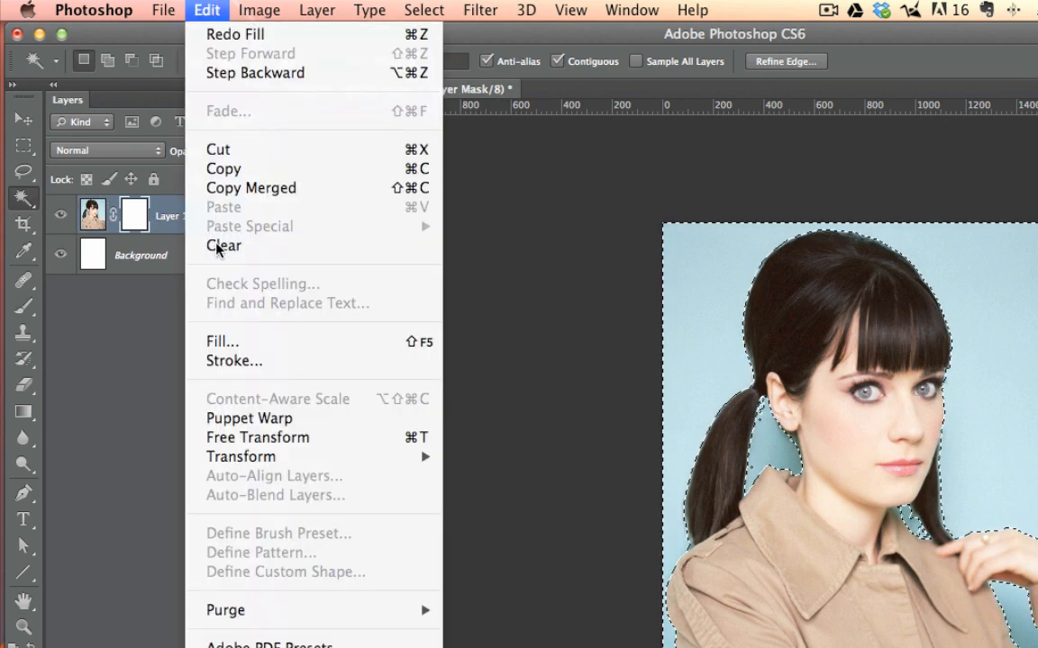
pyautogui.click(215, 340)
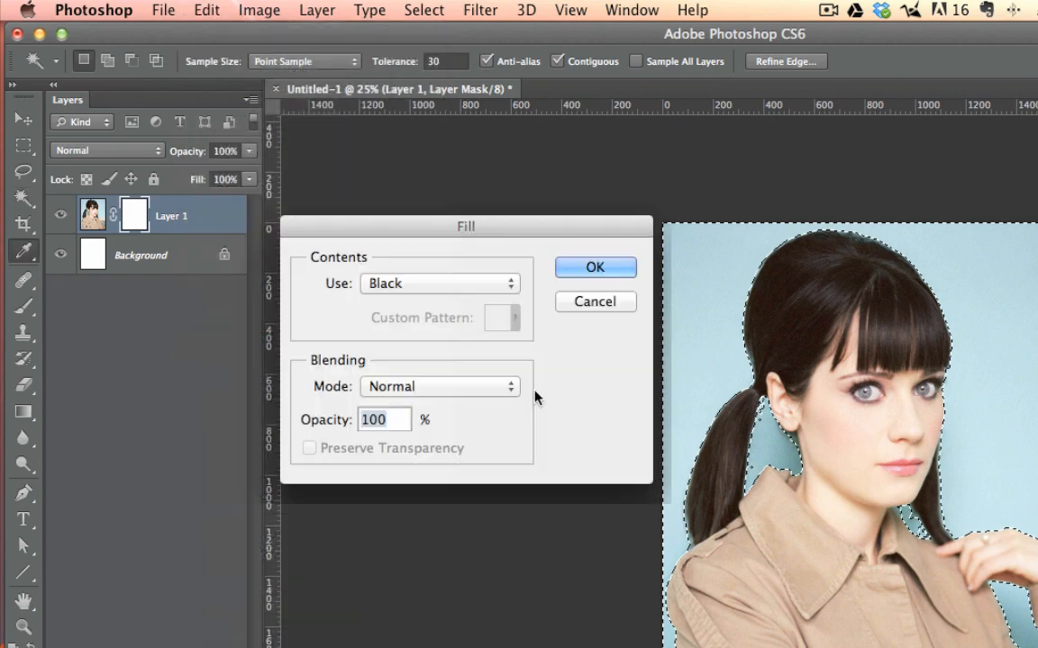
pyautogui.click(599, 267)
pyautogui.press('w')
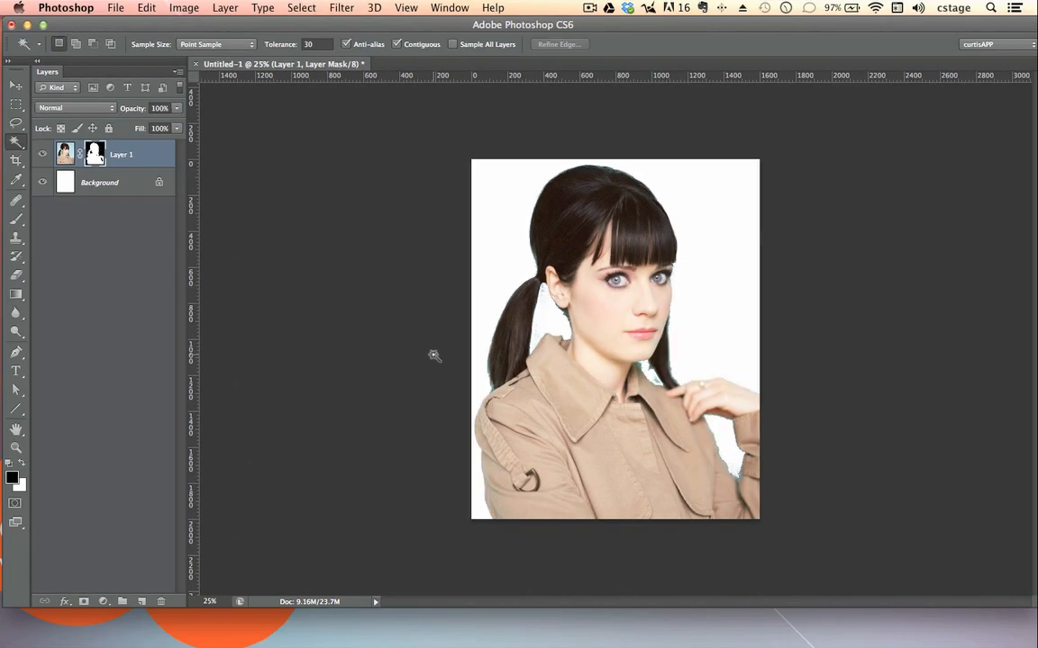
# Step: Target Layer 1's image instead of its mask and desaturate the portrait
pyautogui.press('super+2')
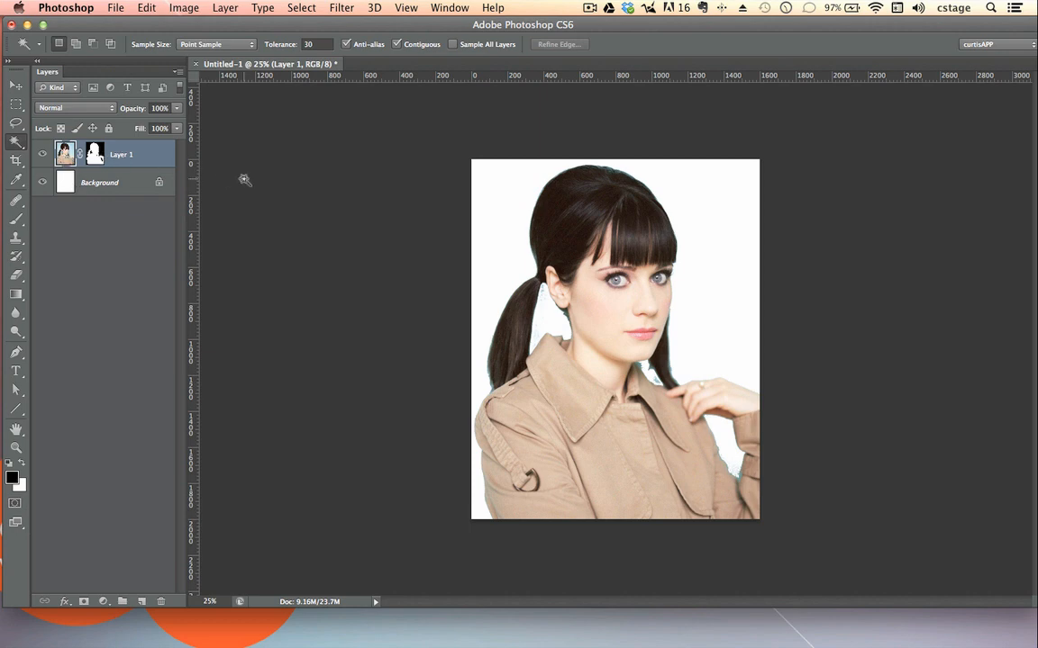
pyautogui.click(195, 11)
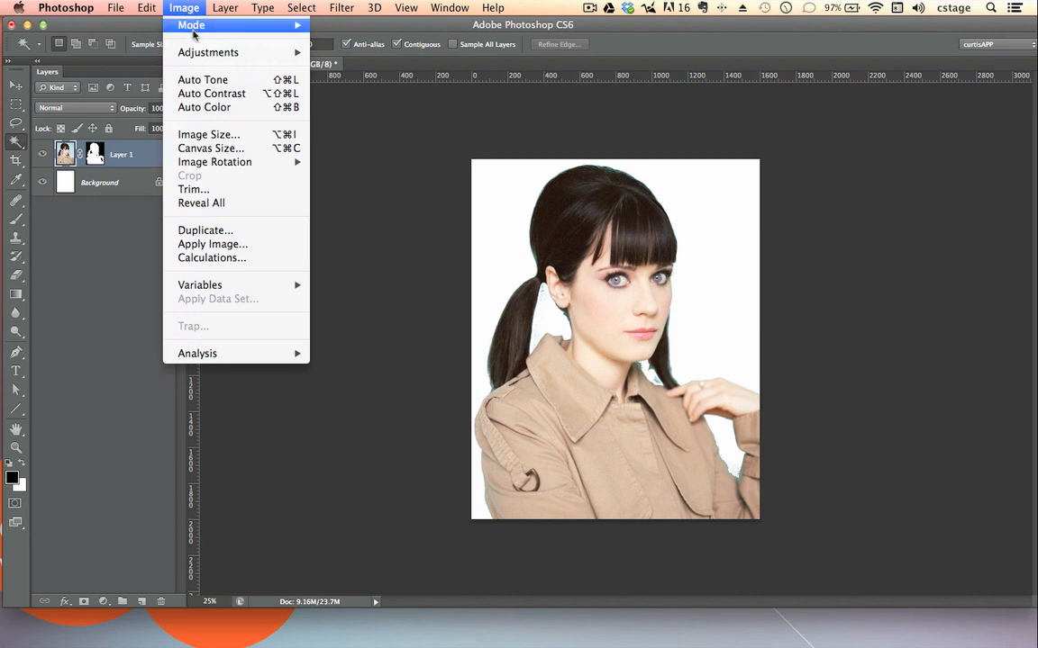
pyautogui.moveTo(196, 54)
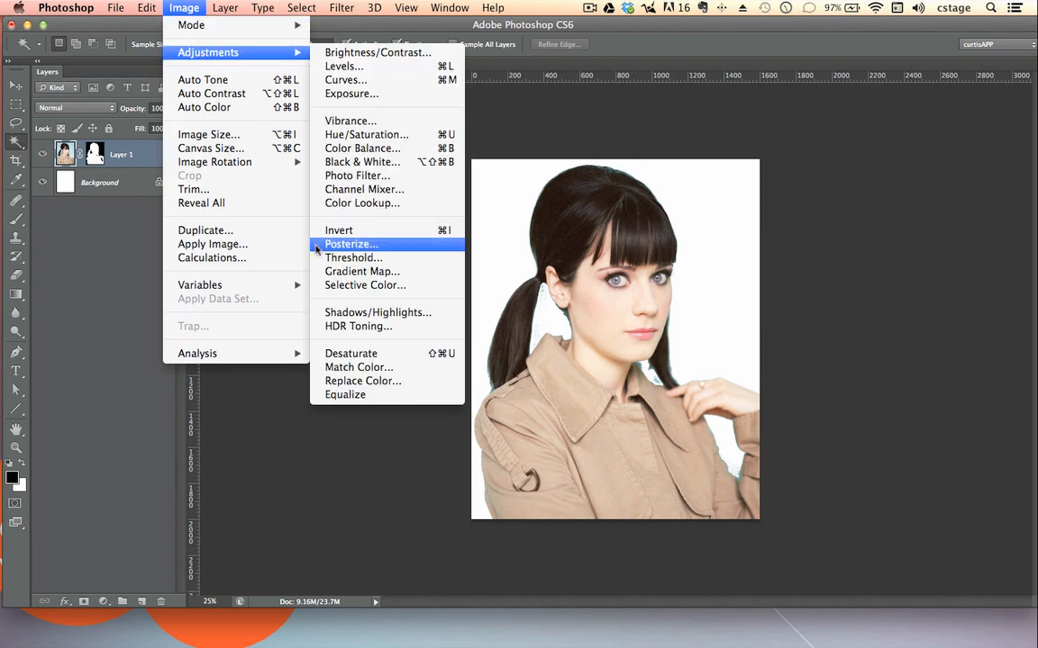
pyautogui.click(377, 352)
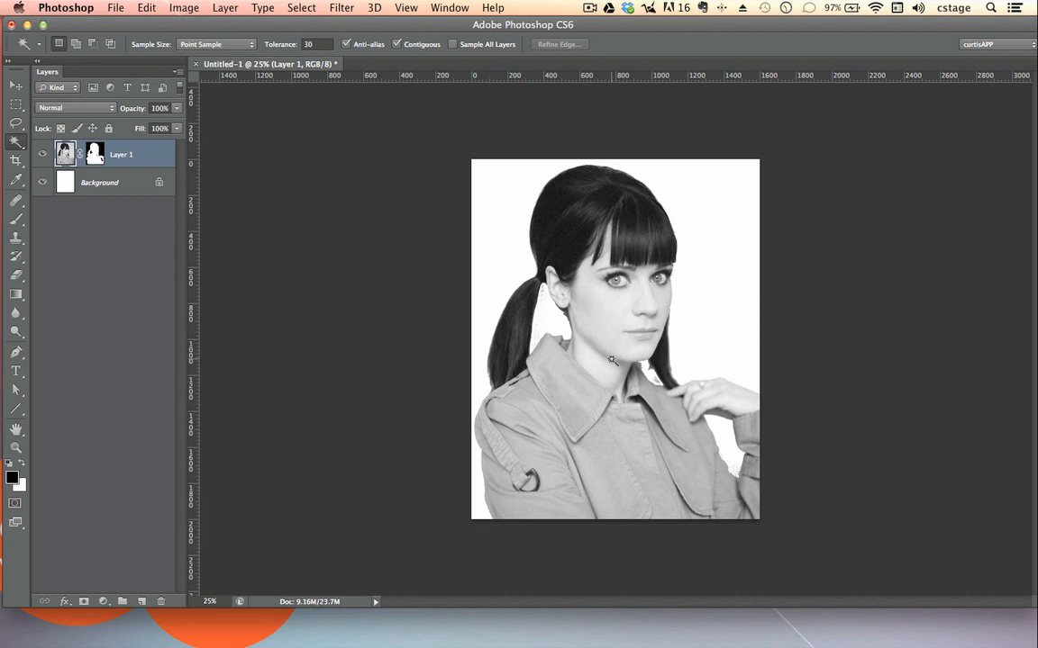
# Step: Apply a Threshold adjustment at level 175 to Layer 1's image
pyautogui.click(186, 9)
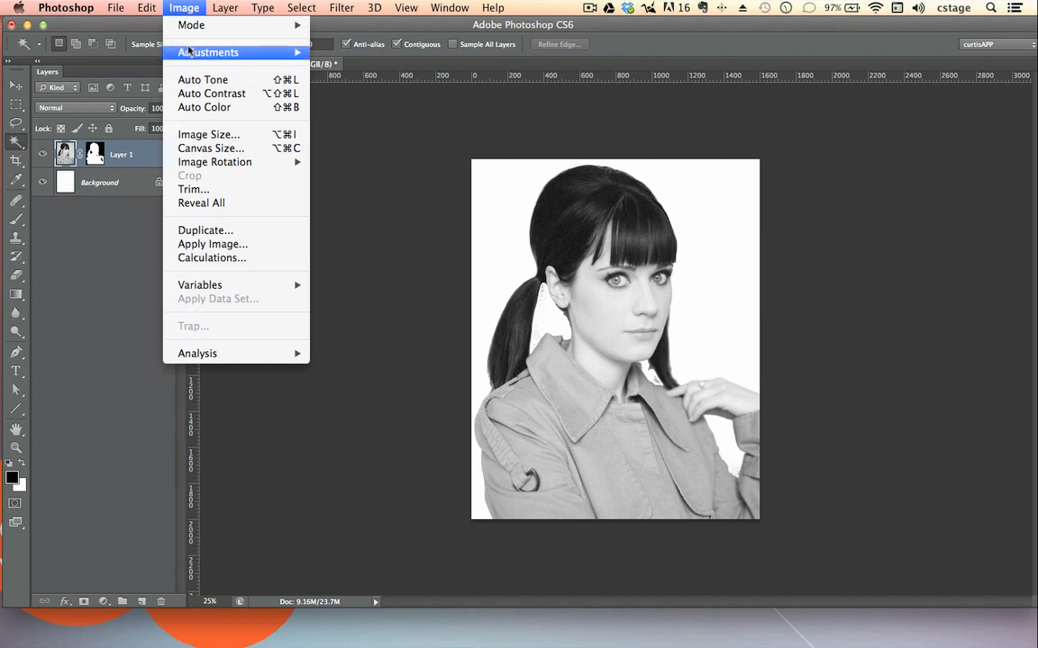
pyautogui.moveTo(188, 54)
pyautogui.click(354, 257)
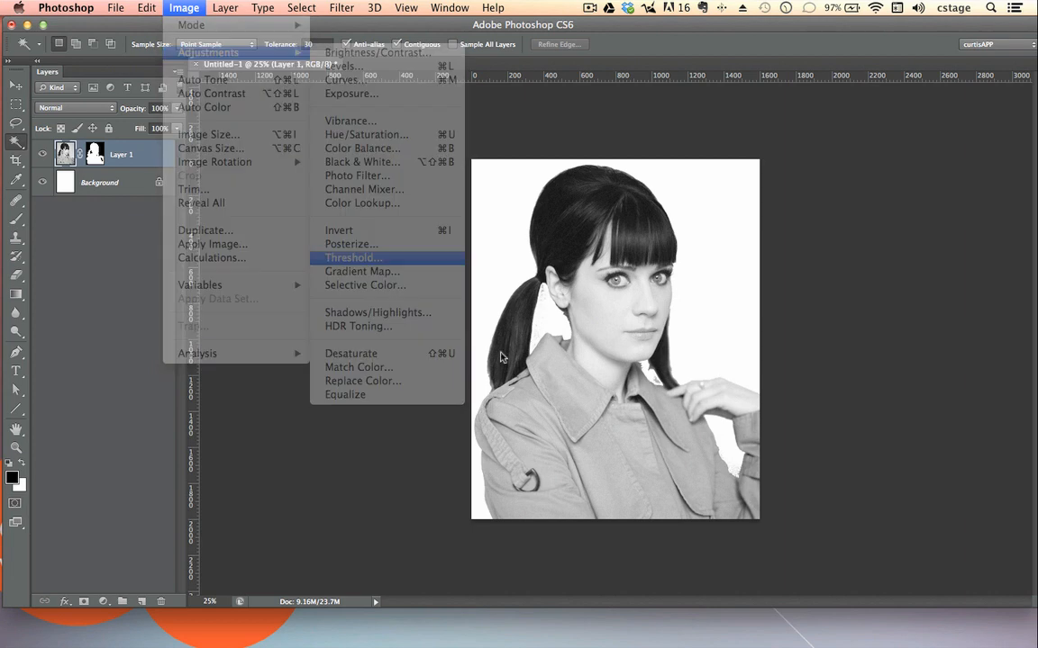
pyautogui.moveTo(543, 249); pyautogui.dragTo(335, 197)
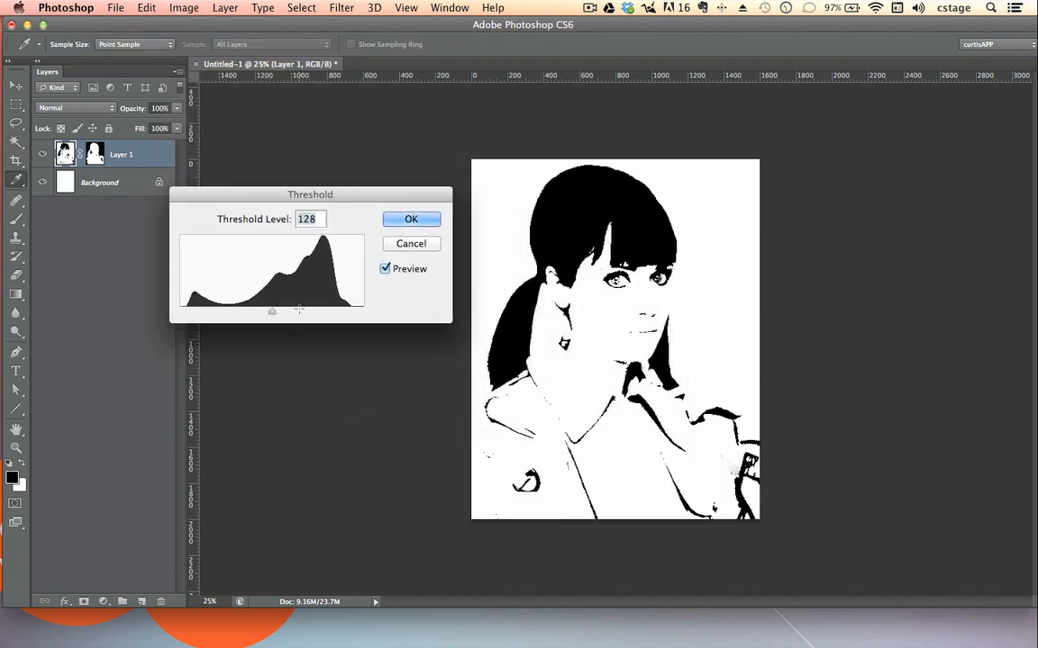
pyautogui.moveTo(272, 314); pyautogui.dragTo(305, 316)
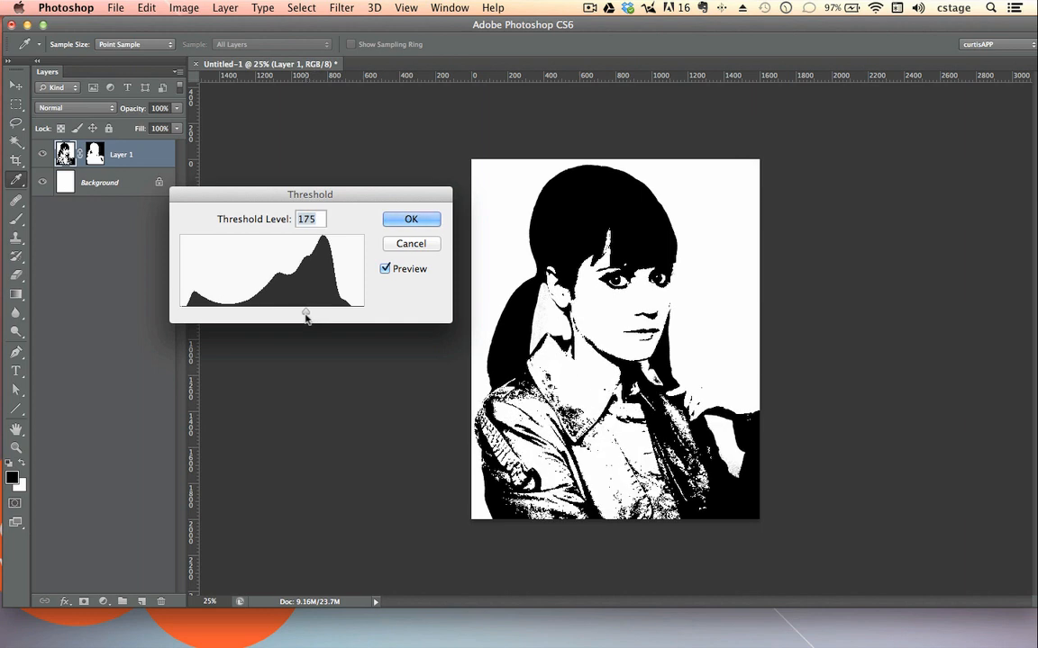
pyautogui.click(410, 220)
pyautogui.press('w')
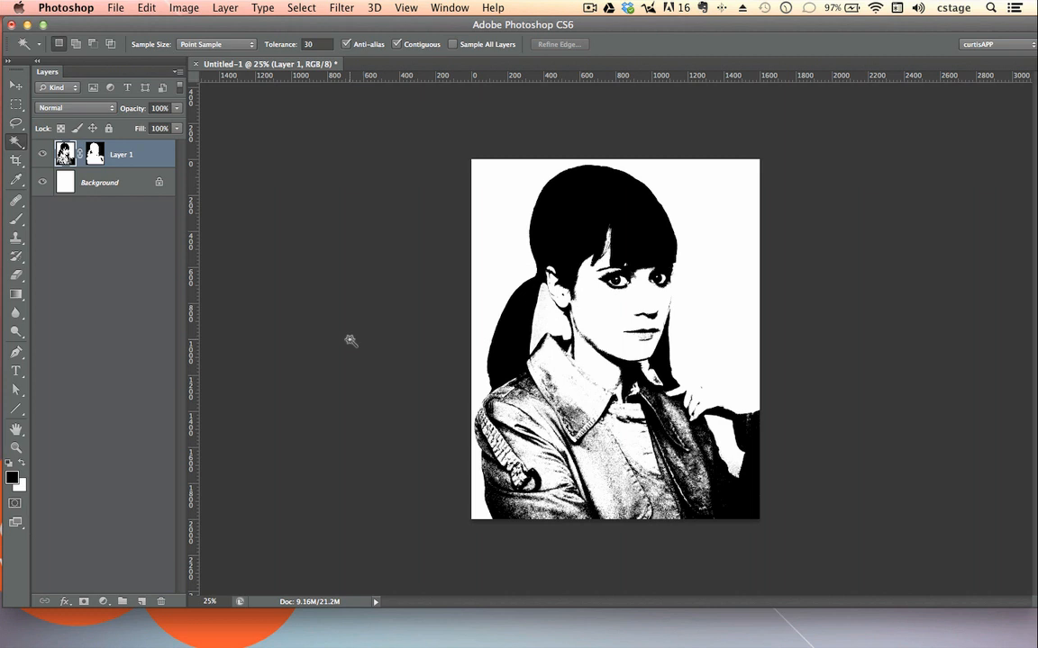
# Step: Soften the thresholded portrait on Layer 1 with a Gaussian Blur of about 3.2 pixels radius
pyautogui.click(343, 7)
pyautogui.moveTo(377, 175)
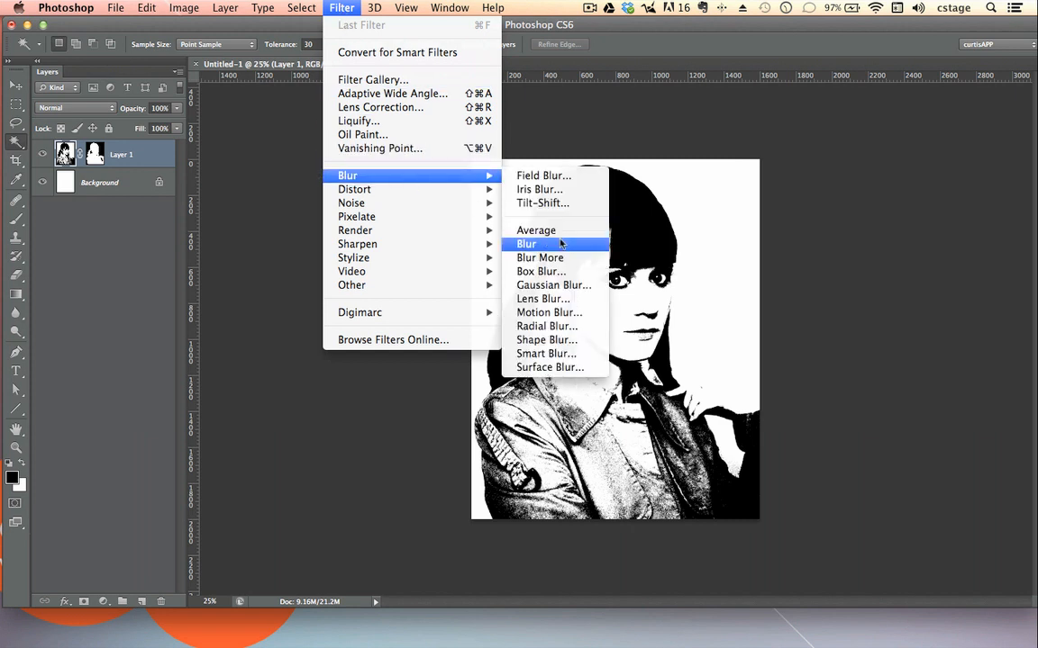
pyautogui.click(521, 284)
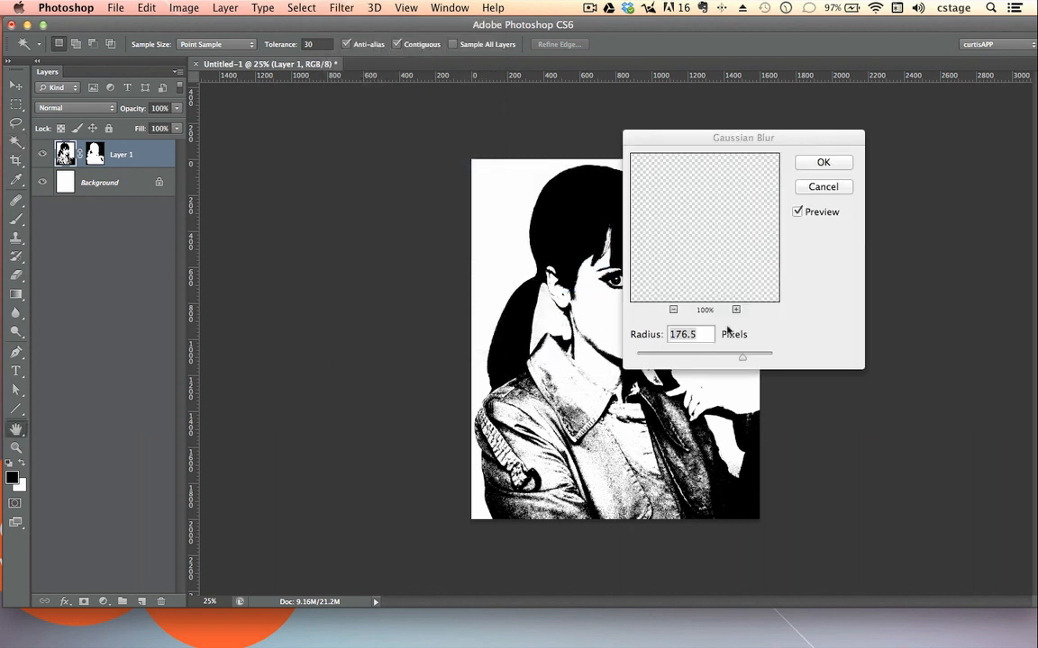
pyautogui.moveTo(733, 145); pyautogui.dragTo(929, 137)
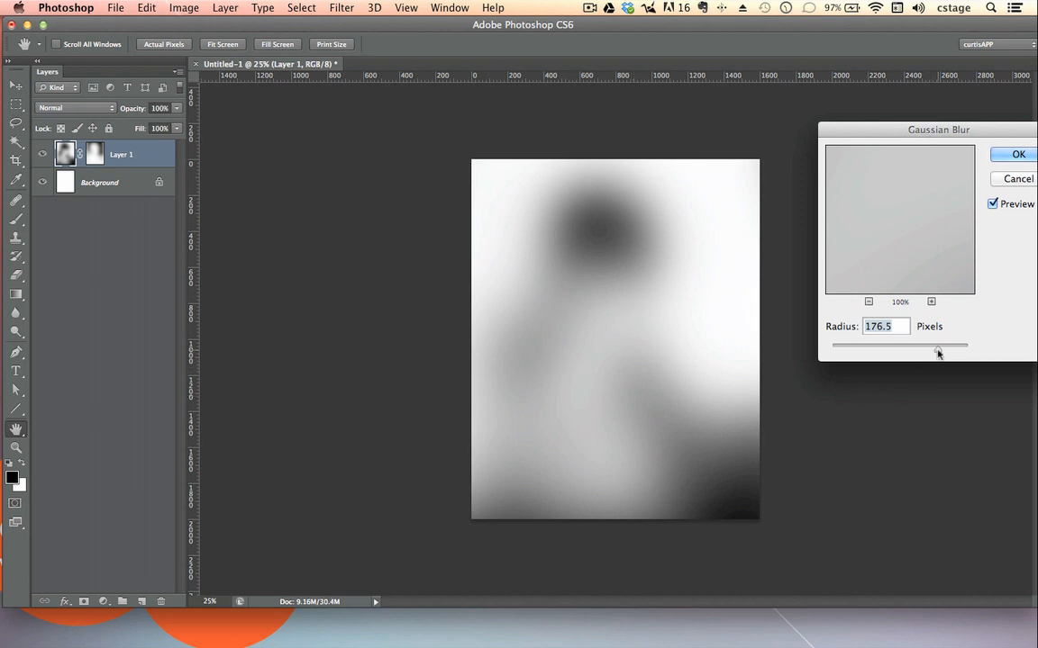
pyautogui.moveTo(938, 350); pyautogui.dragTo(855, 354)
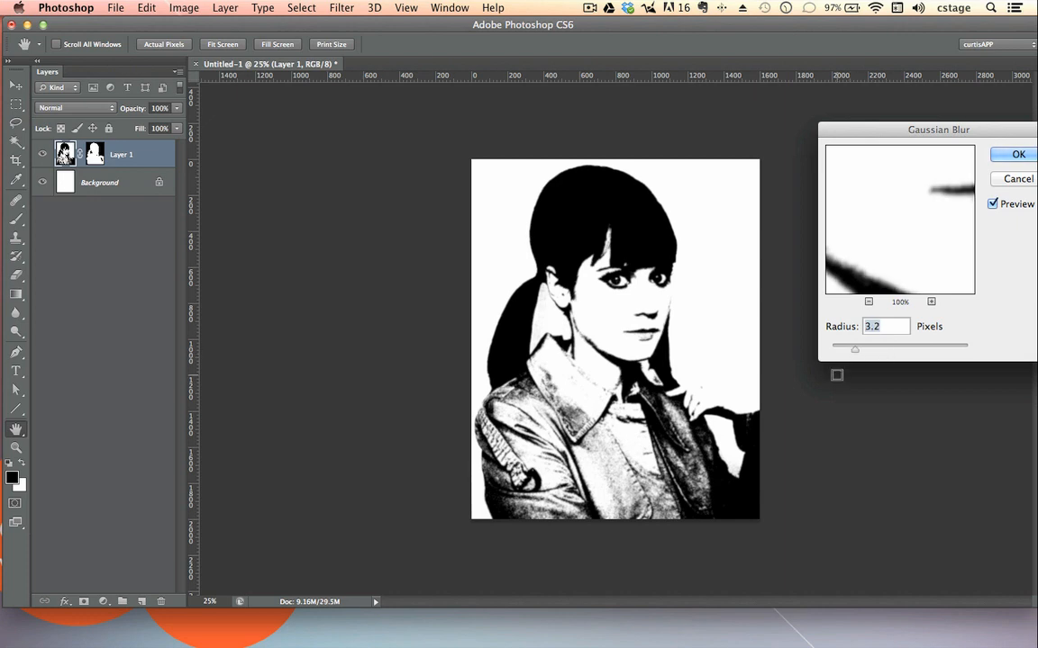
pyautogui.moveTo(916, 138); pyautogui.dragTo(796, 140)
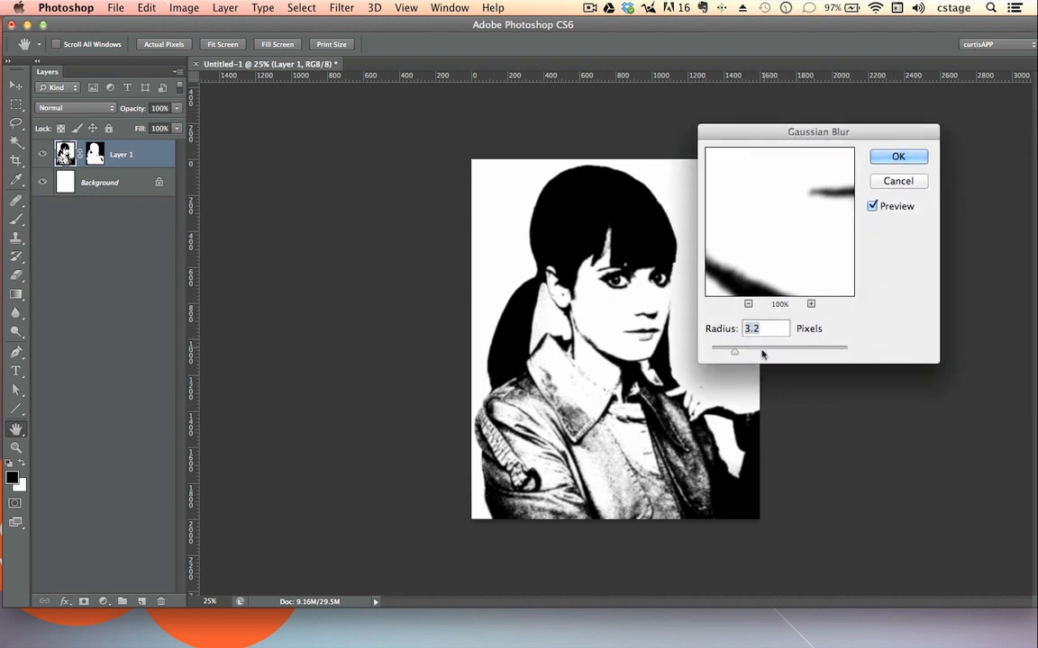
pyautogui.moveTo(737, 354); pyautogui.dragTo(735, 353)
pyautogui.click(897, 156)
pyautogui.press('w')
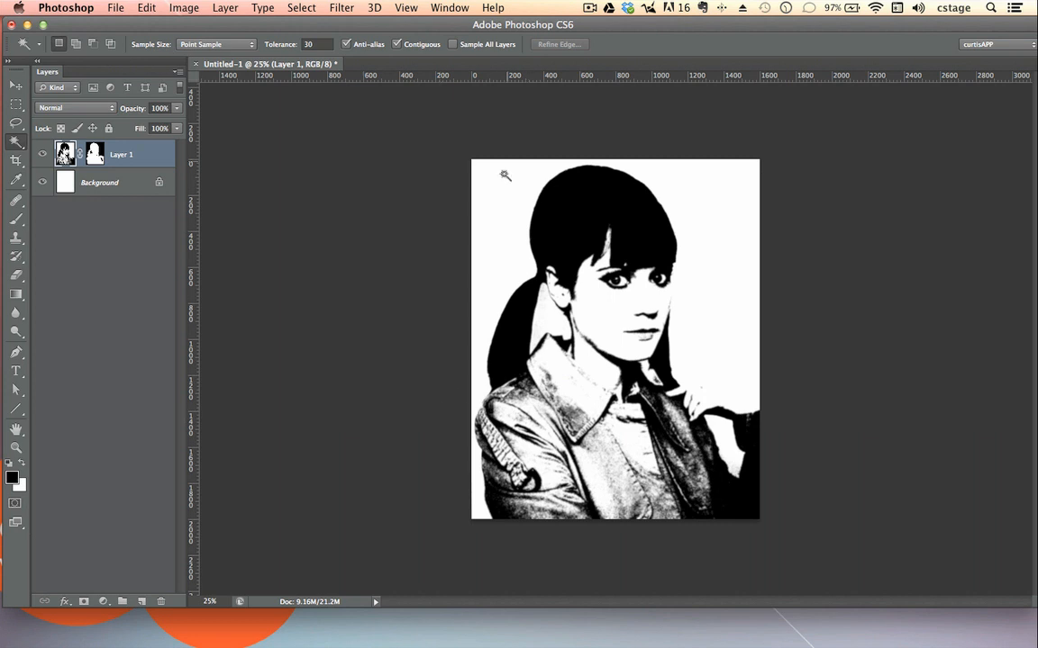
pyautogui.click(184, 8)
pyautogui.moveTo(261, 26)
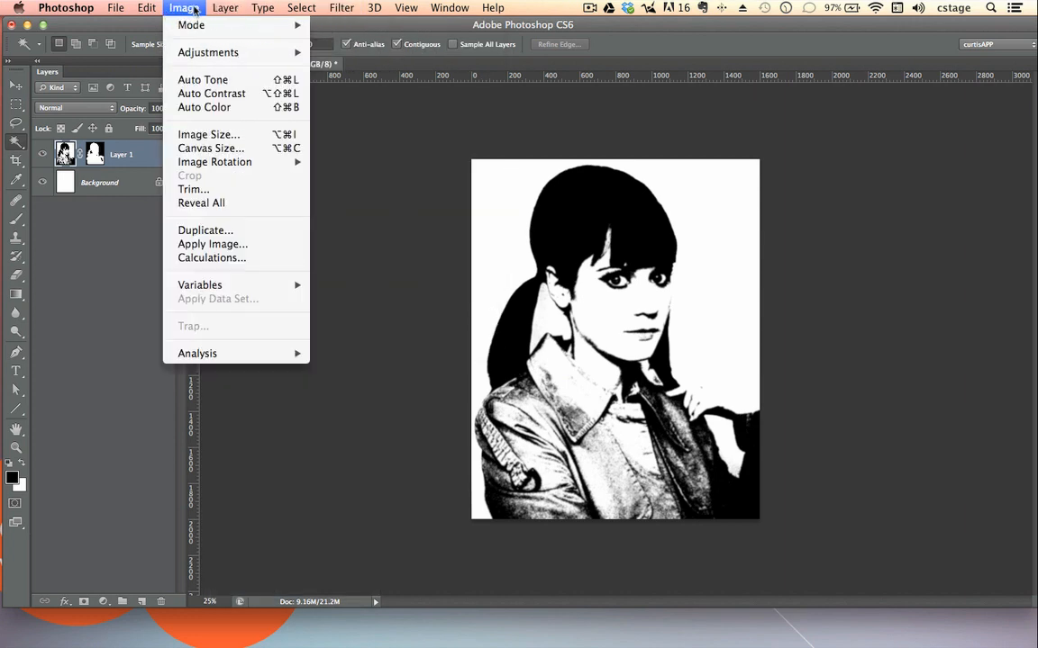
pyautogui.moveTo(214, 28)
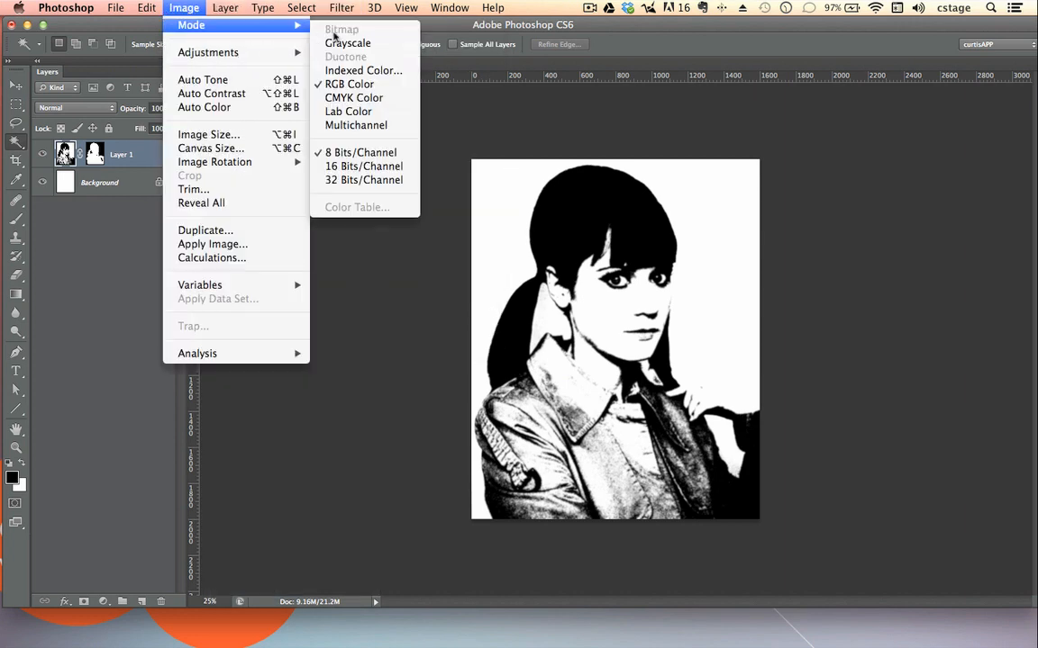
pyautogui.click(338, 304)
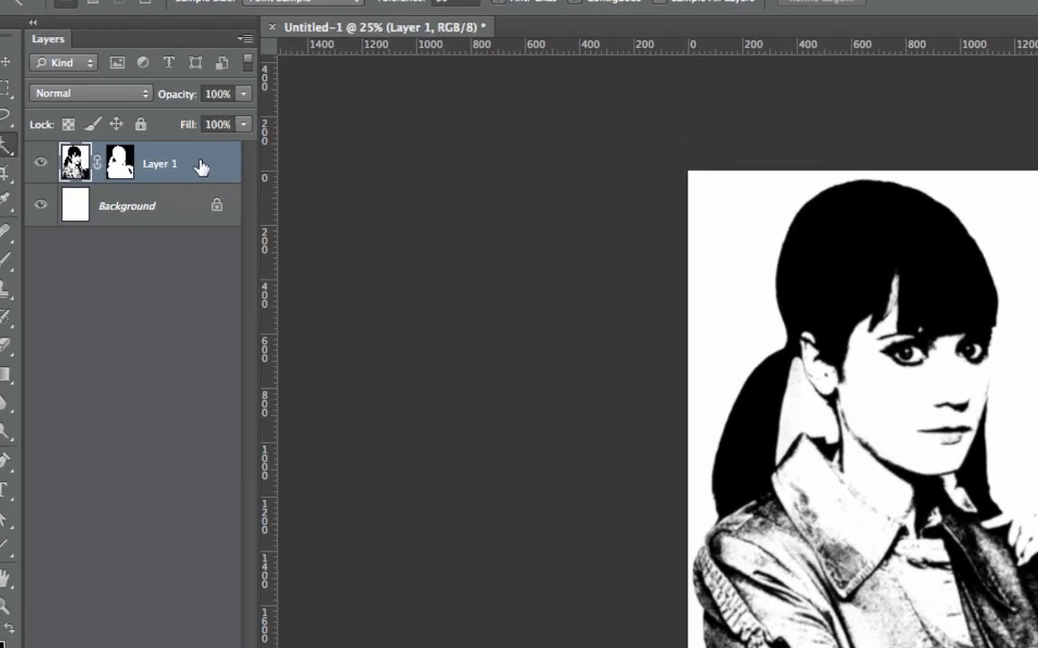
# Step: Duplicate Layer 1 with its mask into a new document
pyautogui.rightClick(214, 164)
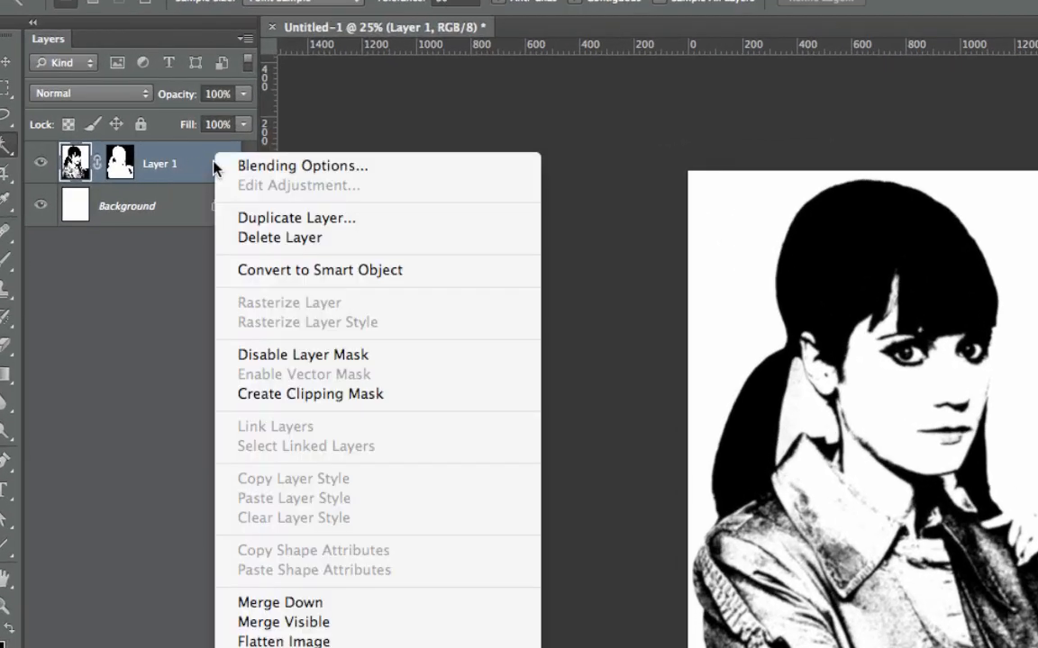
pyautogui.click(268, 220)
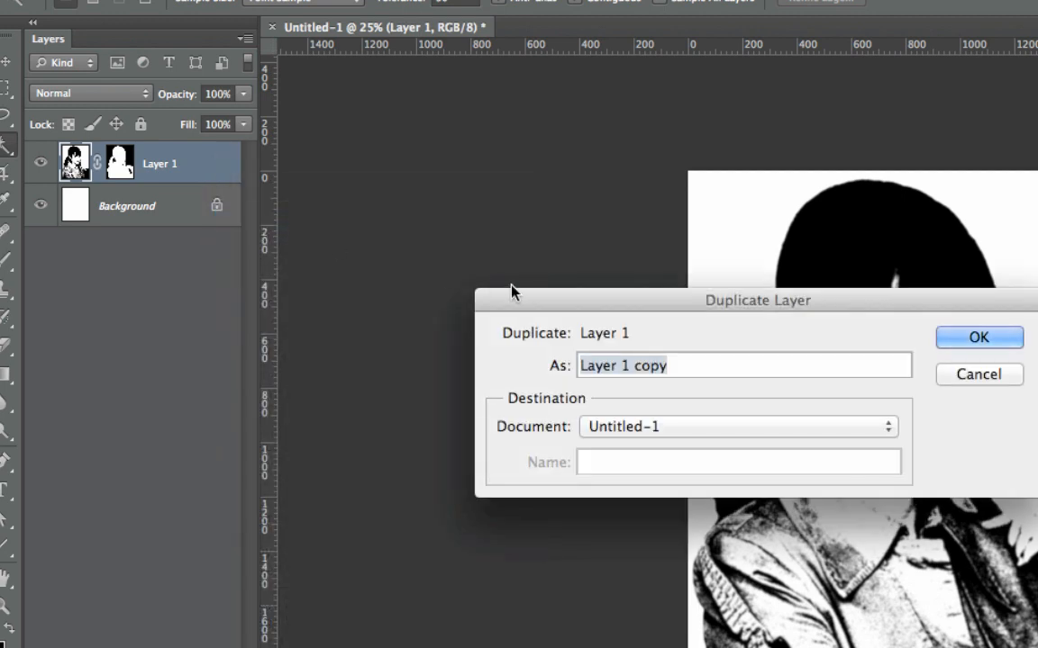
pyautogui.moveTo(528, 310); pyautogui.dragTo(472, 223)
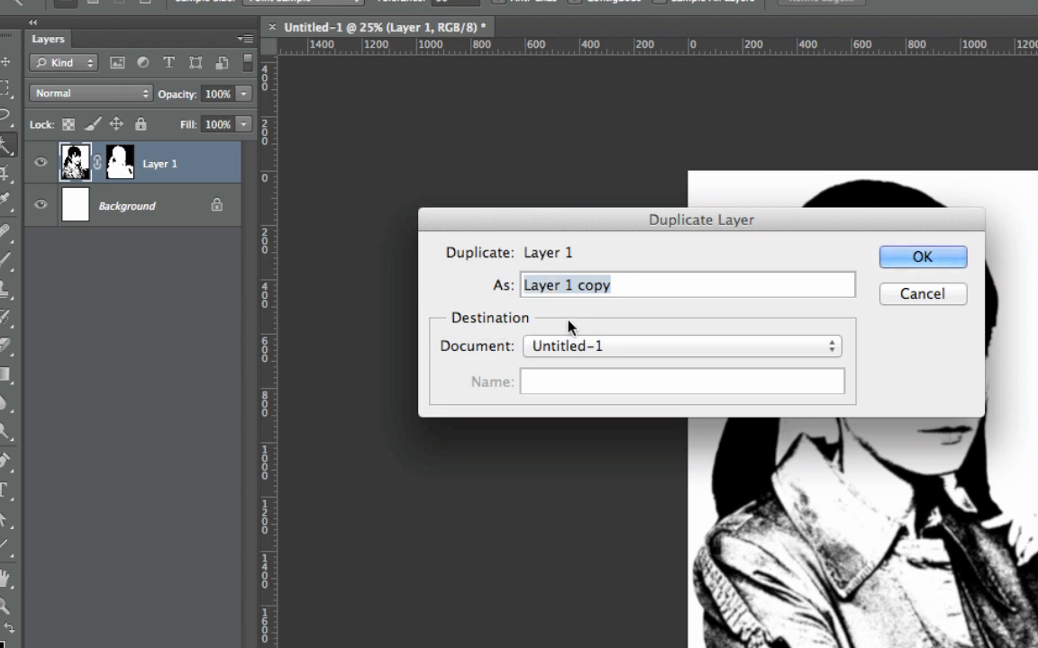
pyautogui.click(592, 348)
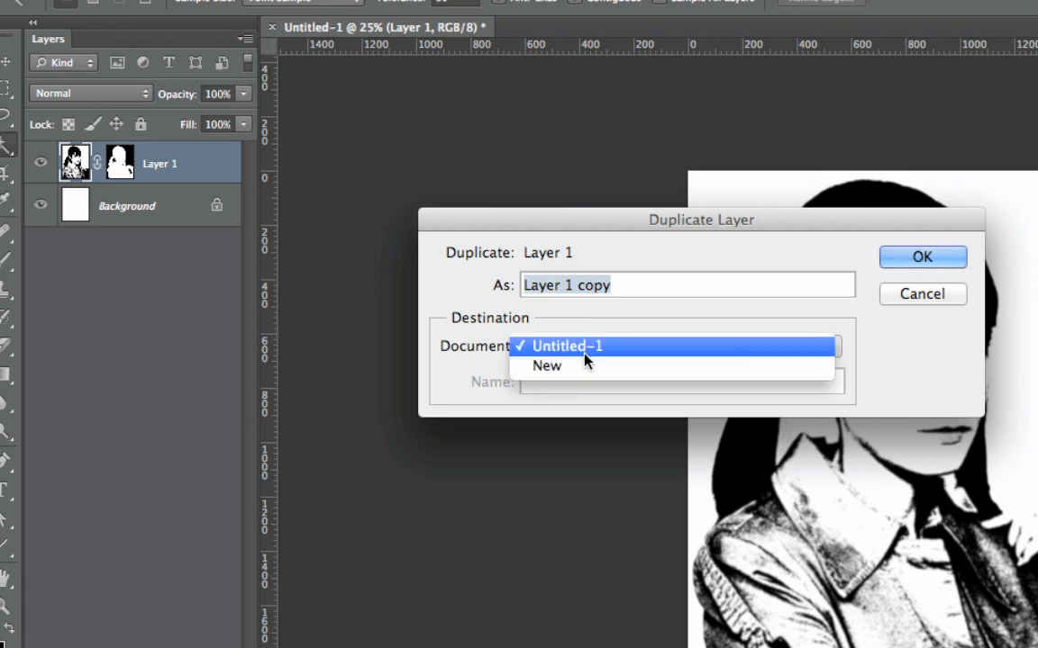
pyautogui.click(584, 365)
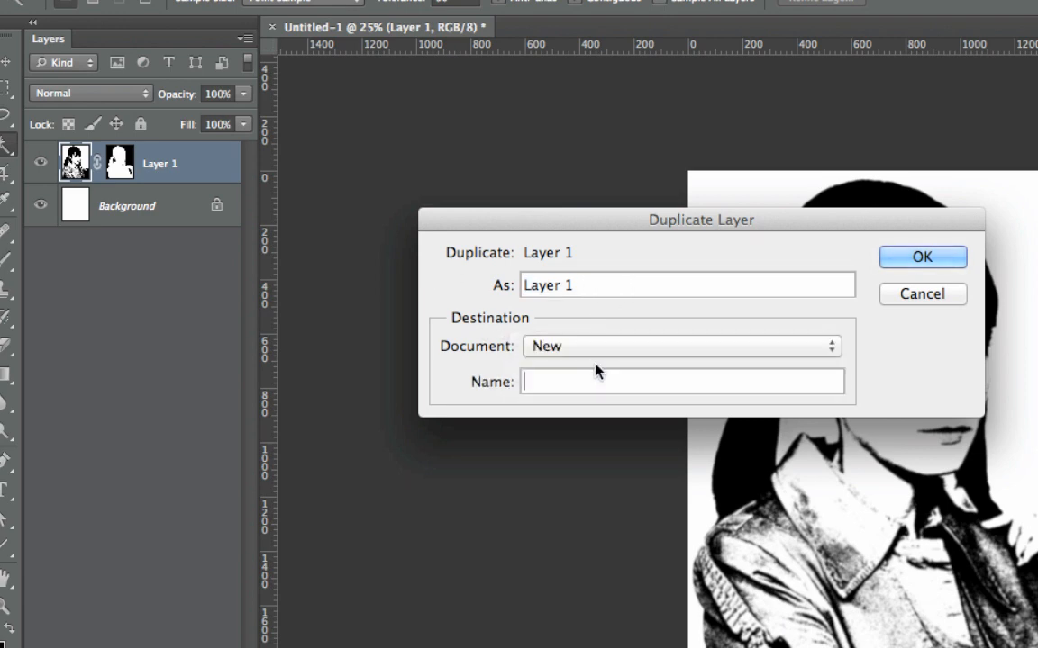
pyautogui.click(909, 258)
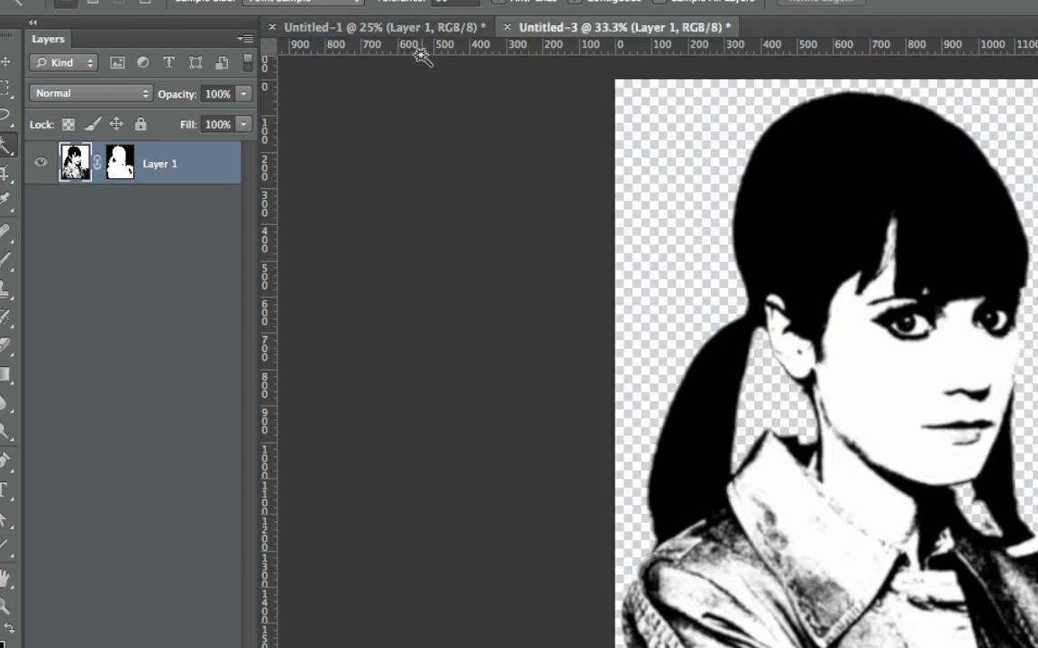
# Step: Convert the duplicated portrait's document, Untitled-3, to Grayscale mode and discard its color information
pyautogui.click(423, 28)
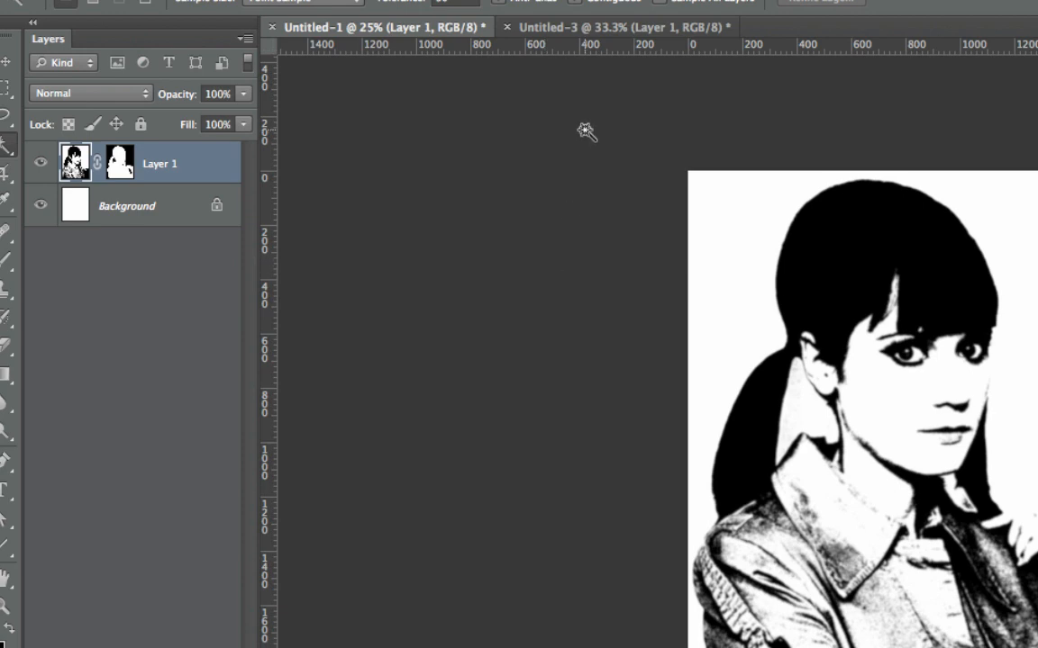
pyautogui.click(567, 28)
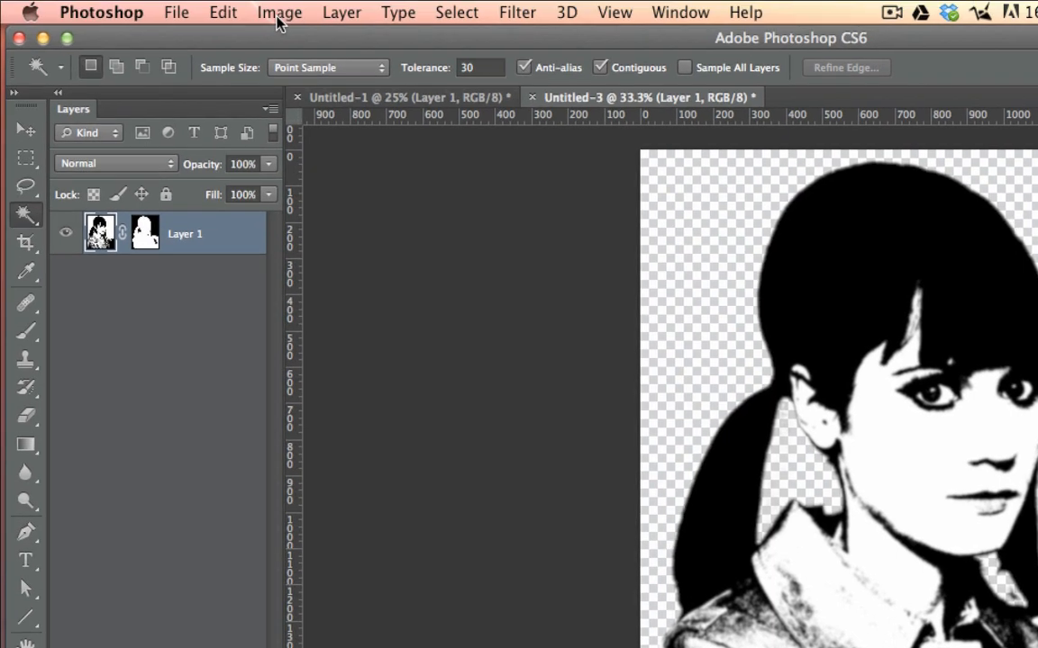
pyautogui.click(279, 13)
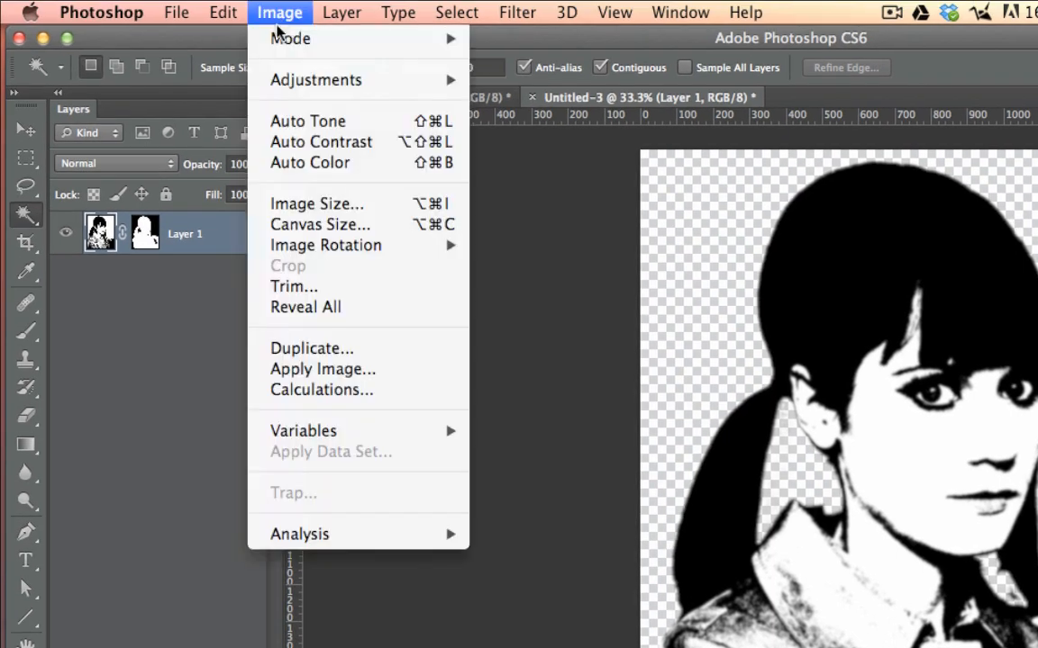
pyautogui.moveTo(279, 41)
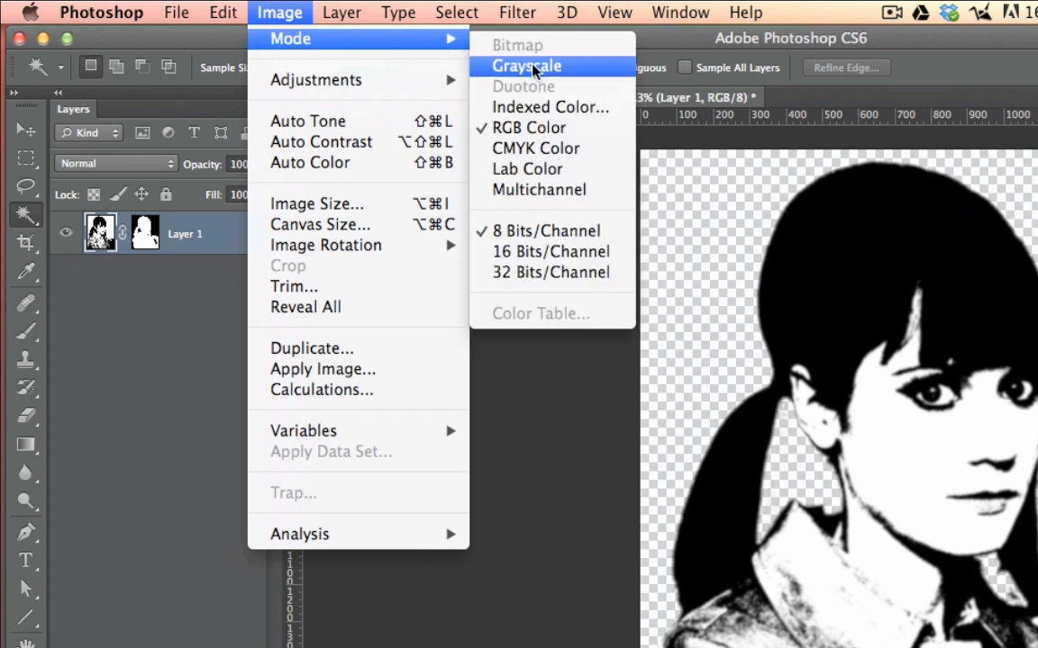
pyautogui.click(529, 66)
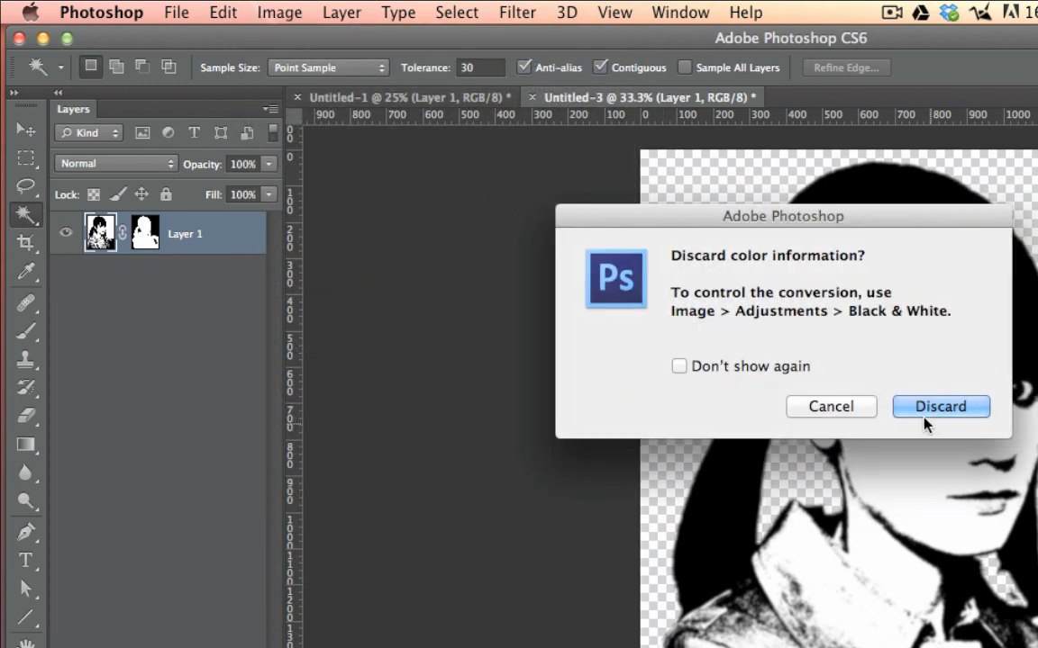
pyautogui.click(941, 408)
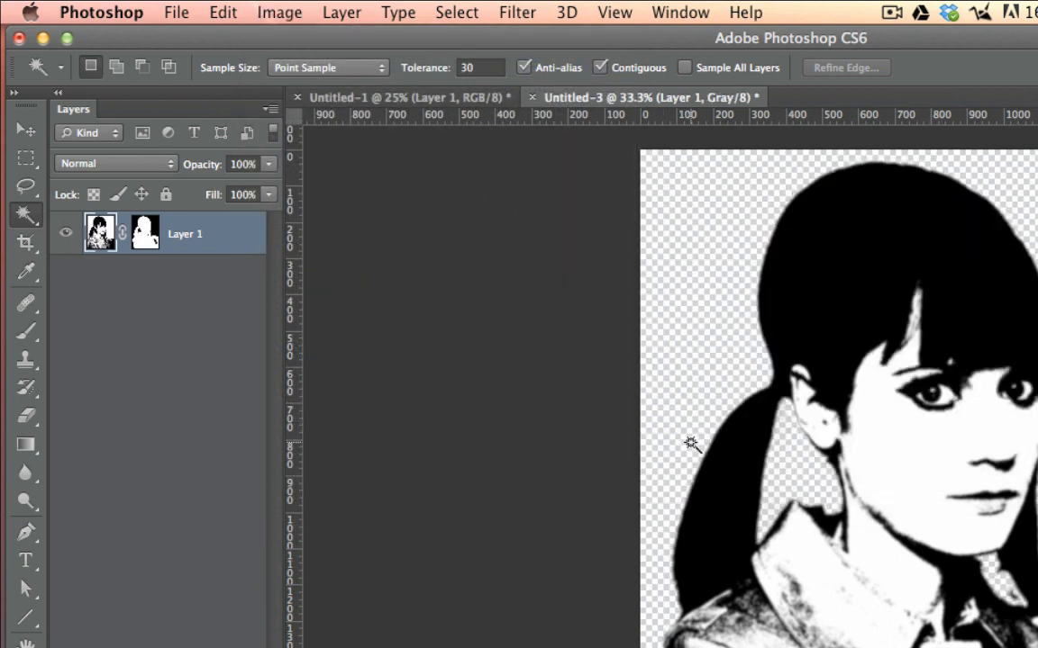
# Step: Start converting Untitled-3 to Bitmap mode, flattening its layers and choosing the Halftone Screen method
pyautogui.click(268, 13)
pyautogui.moveTo(273, 40)
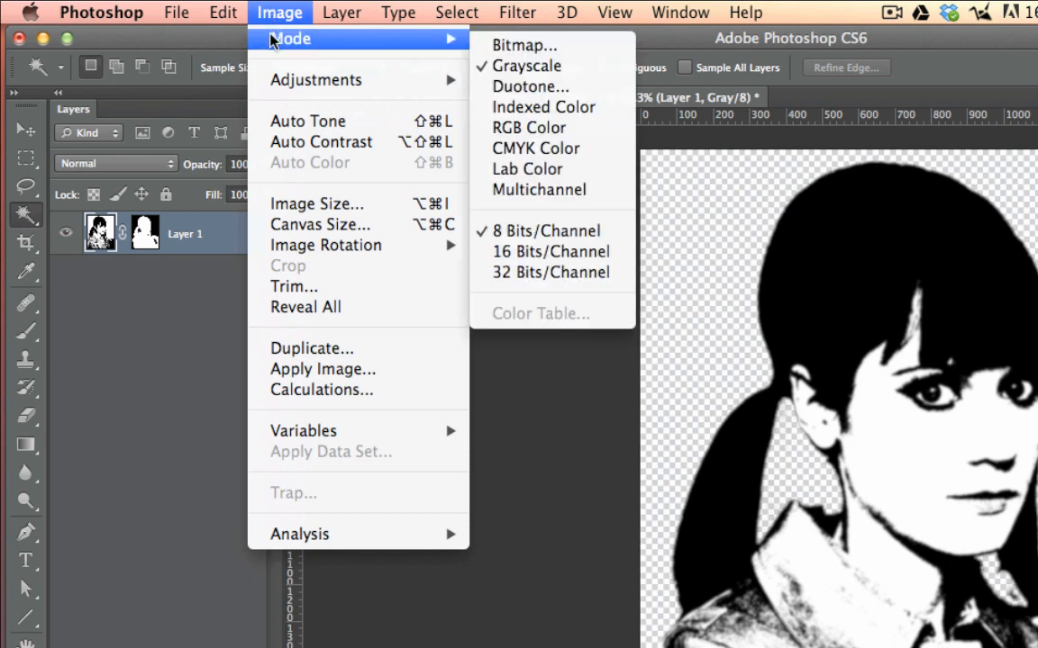
pyautogui.click(525, 47)
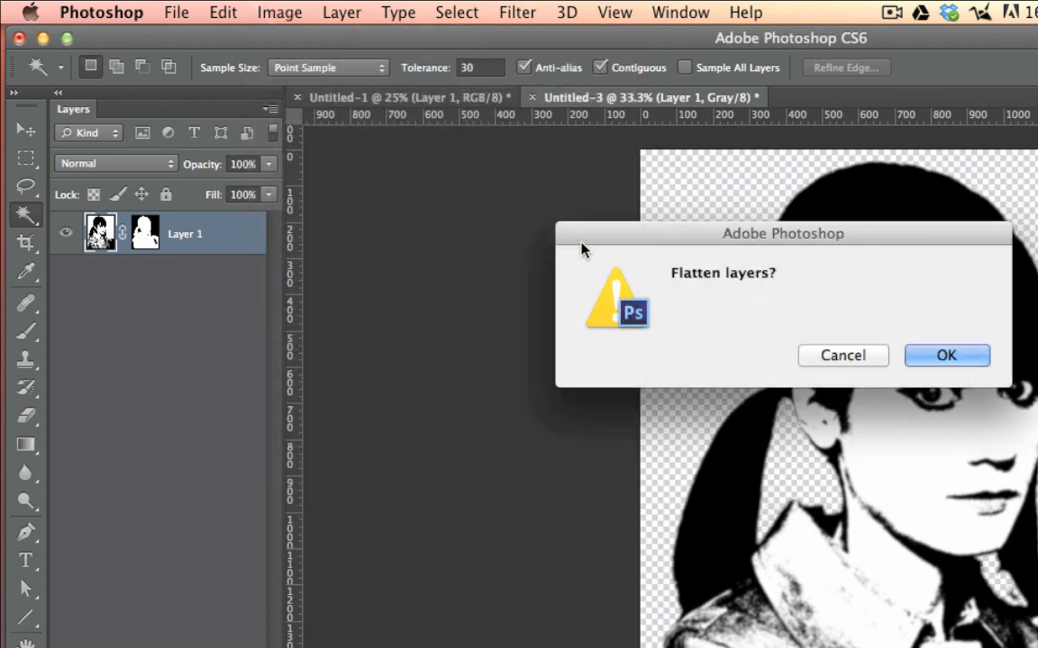
pyautogui.click(946, 357)
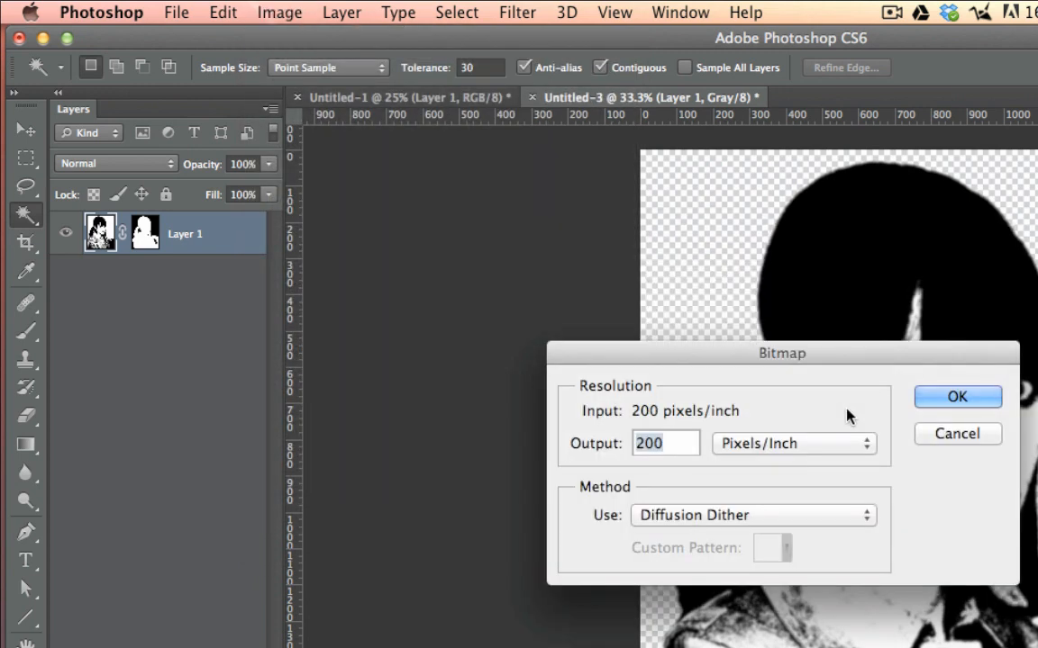
pyautogui.moveTo(702, 359); pyautogui.dragTo(370, 329)
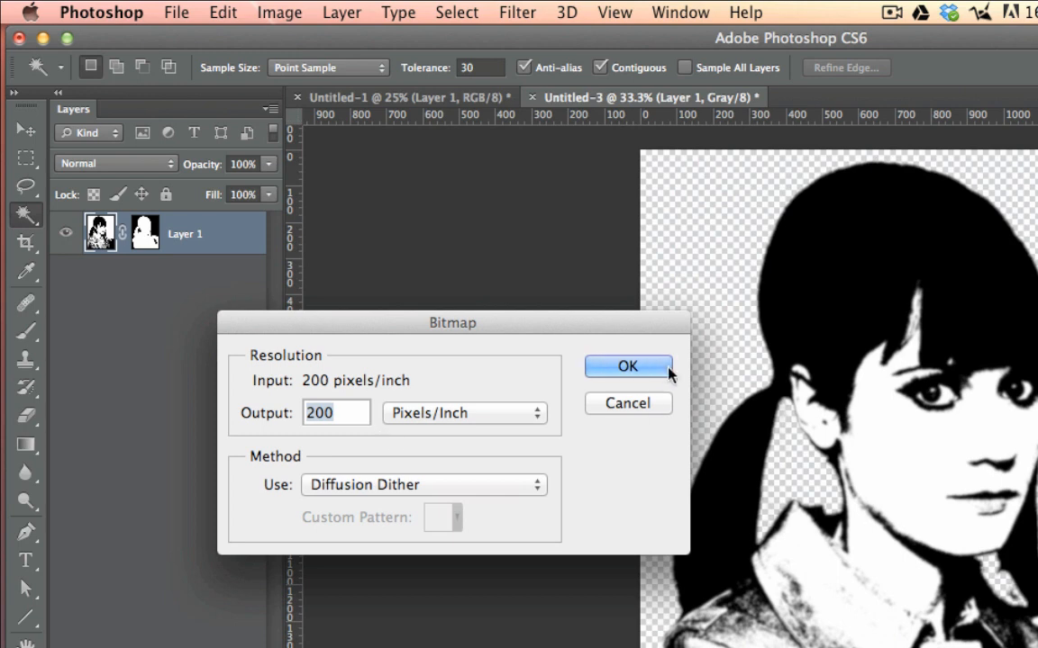
pyautogui.click(369, 489)
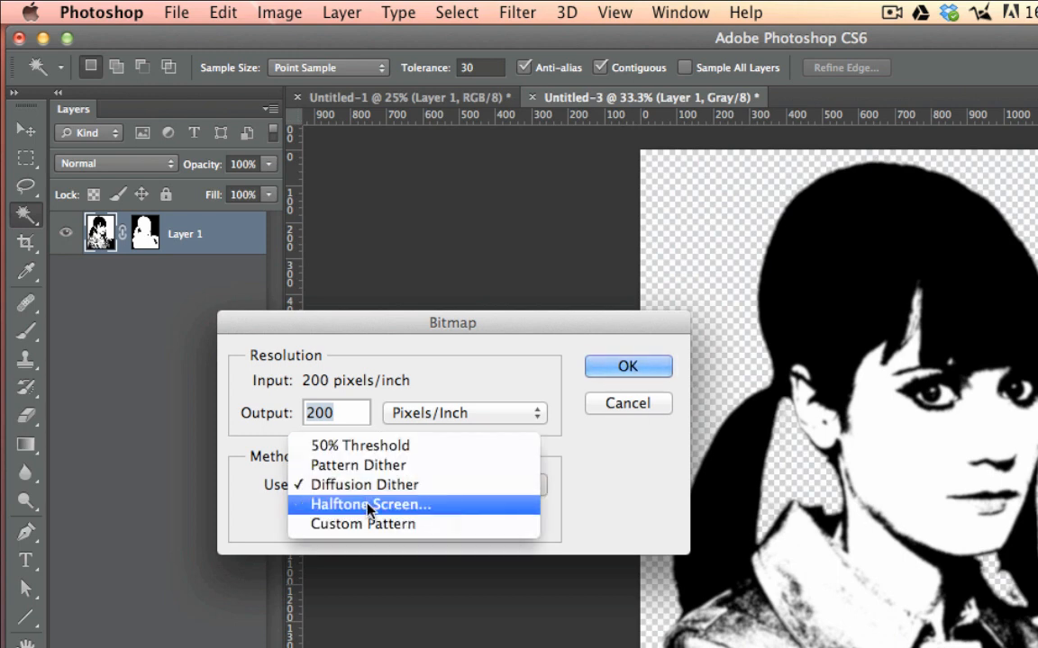
pyautogui.click(368, 505)
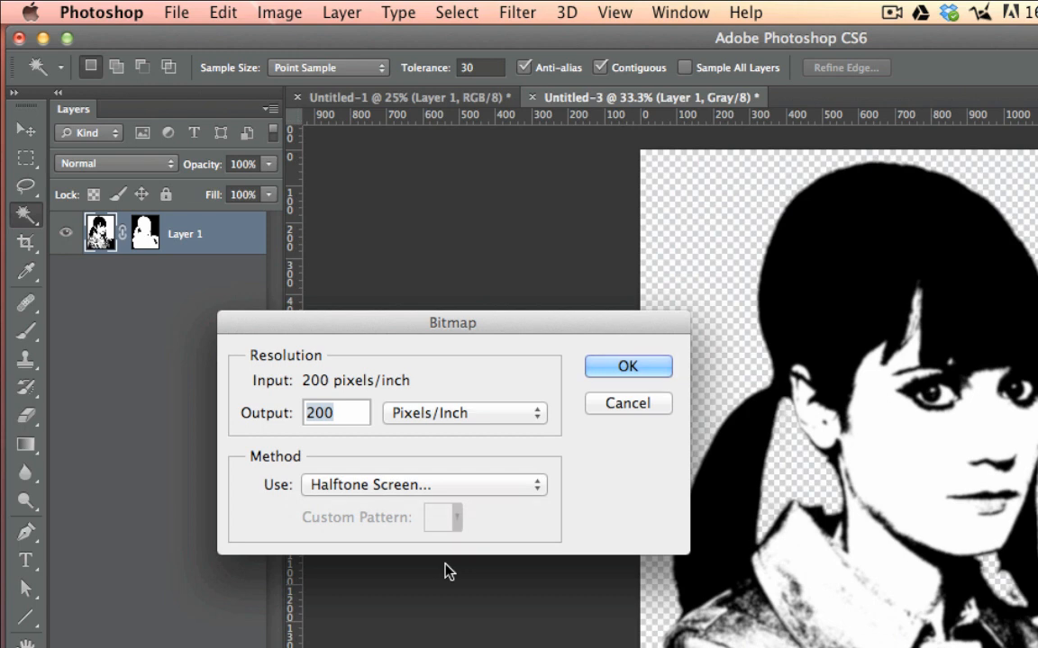
pyautogui.click(622, 369)
# Step: Apply a halftone screen with a frequency of 30 lines/inch, a 10-degree angle and the Round shape
pyautogui.moveTo(659, 318); pyautogui.dragTo(346, 281)
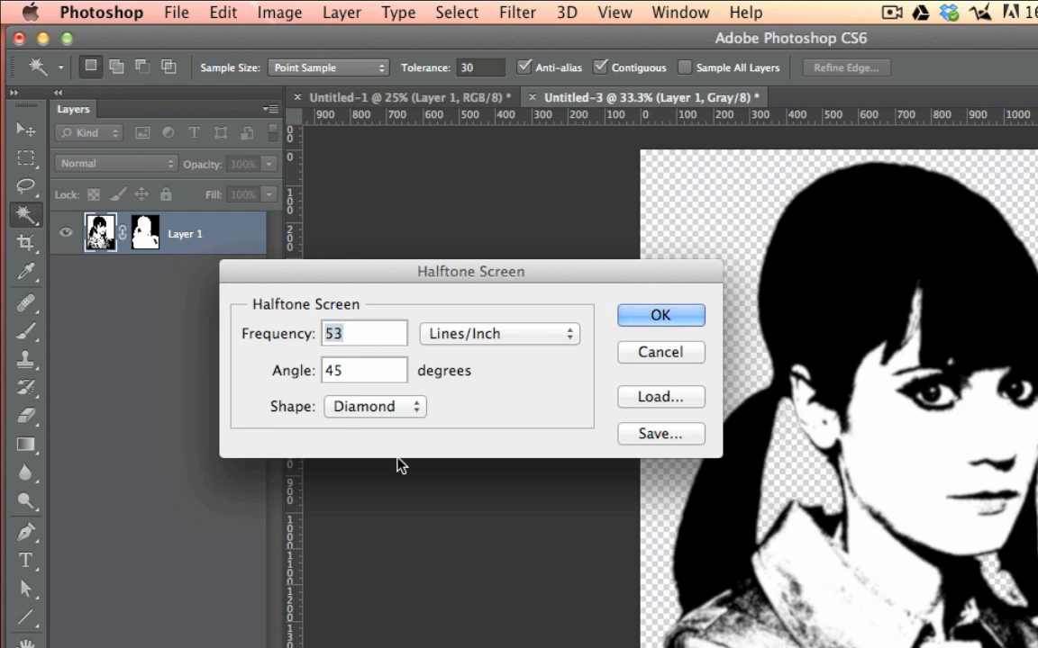
pyautogui.write('30')
pyautogui.doubleClick(326, 371)
pyautogui.write('10')
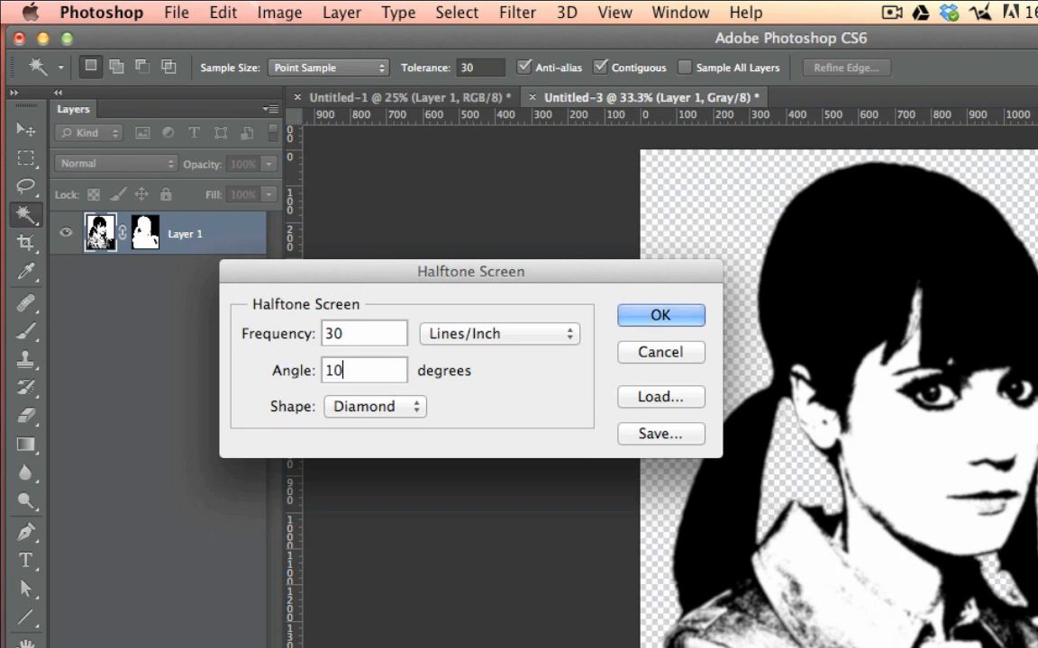
pyautogui.click(374, 408)
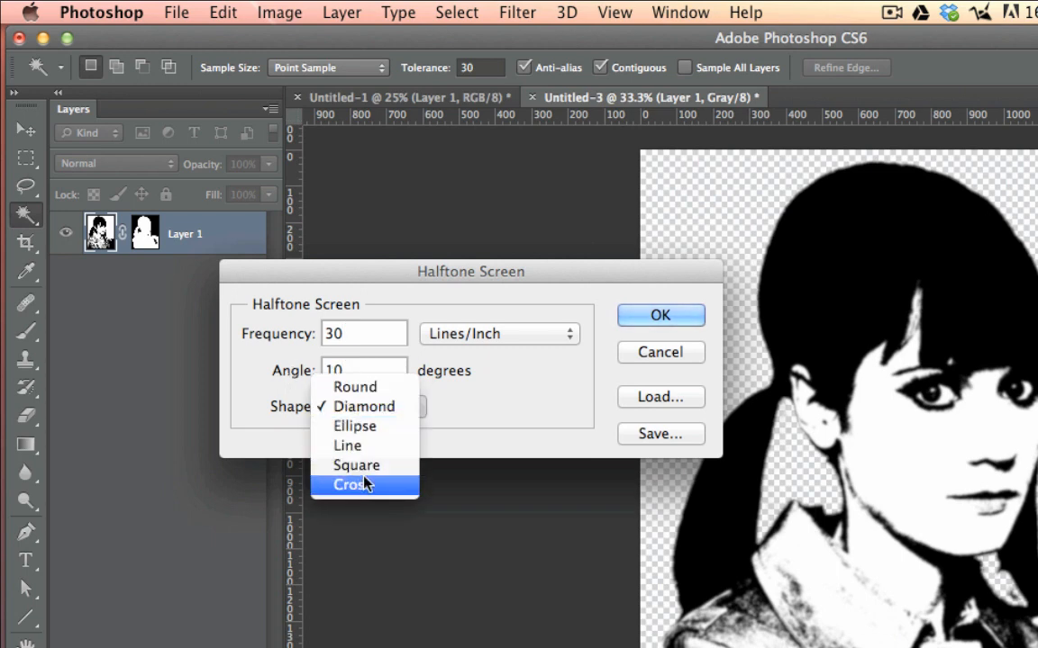
pyautogui.click(351, 386)
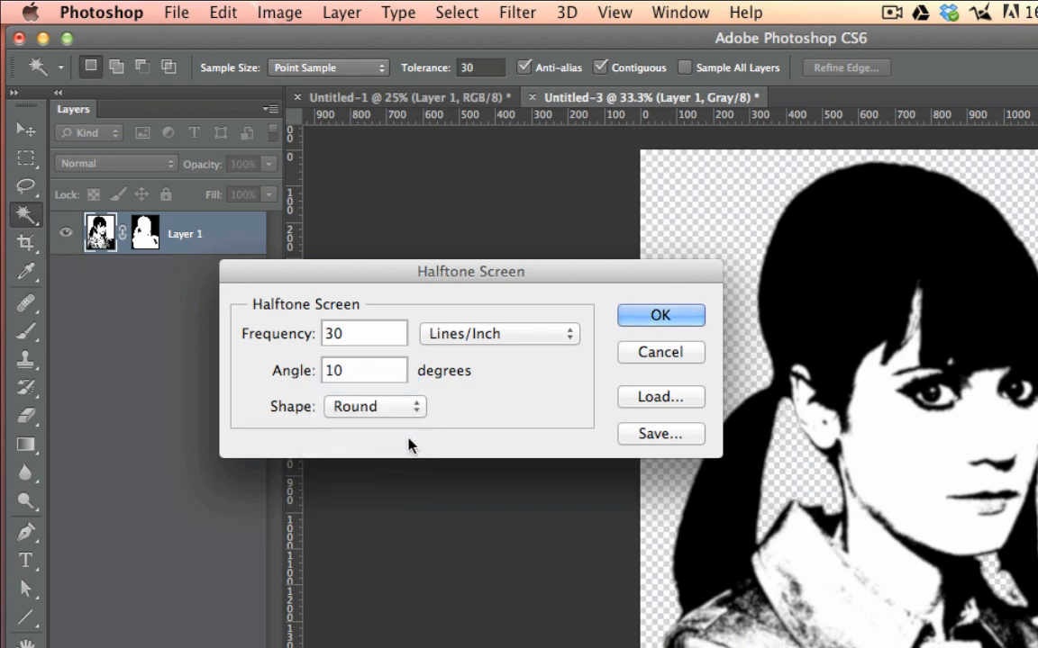
pyautogui.click(374, 408)
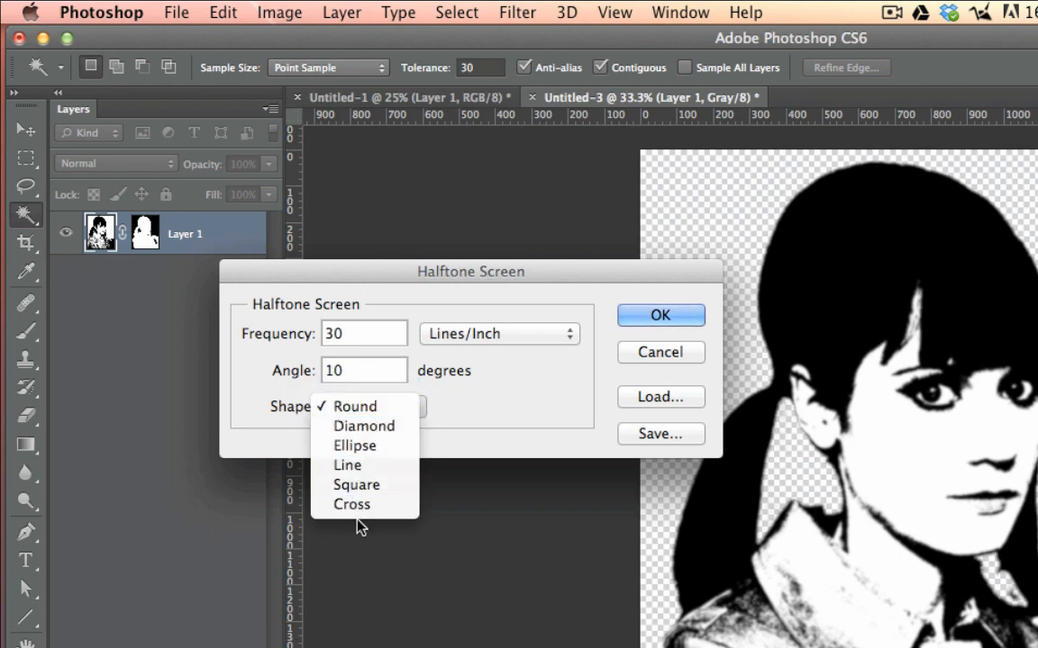
pyautogui.click(510, 403)
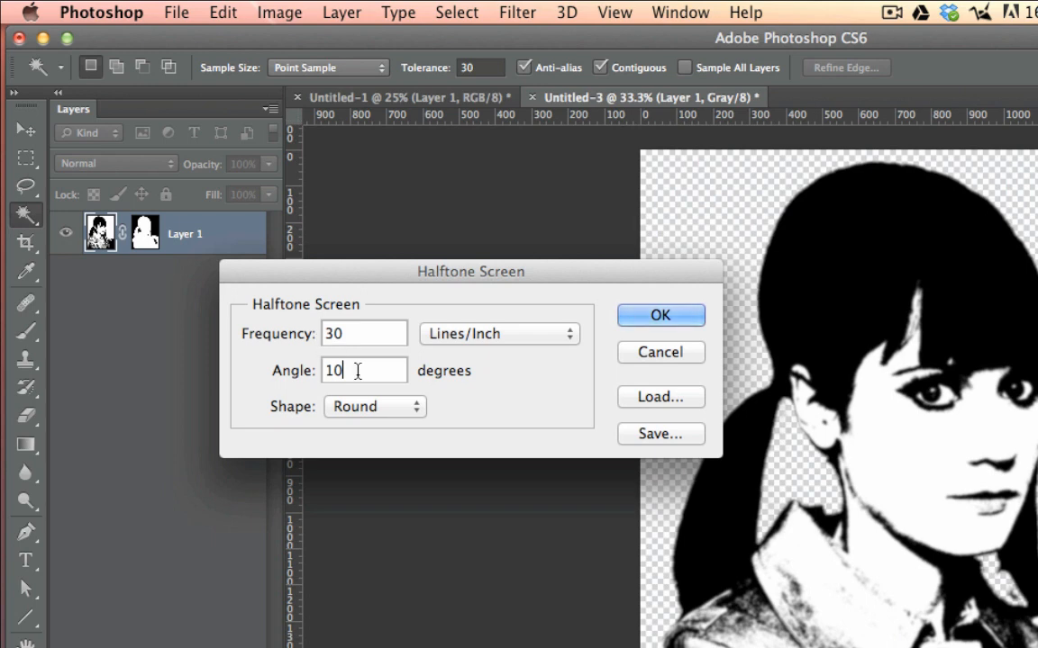
pyautogui.click(651, 320)
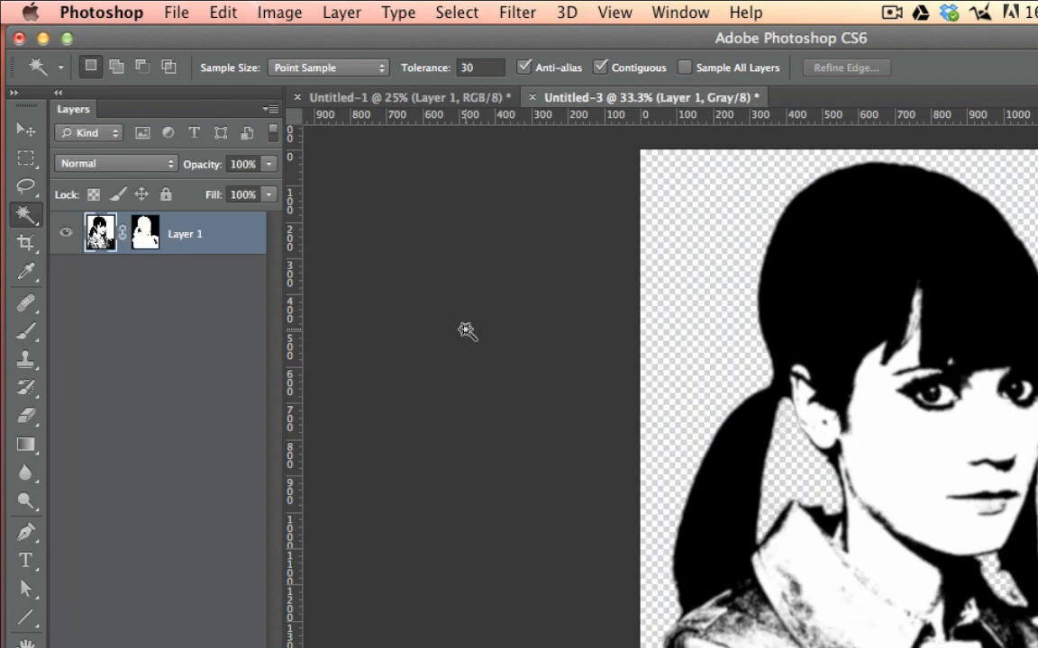
# Step: Try a coarser halftone bitmap of the flattened grayscale portrait at 10 lines/inch, and undo the conversion
pyautogui.click(278, 12)
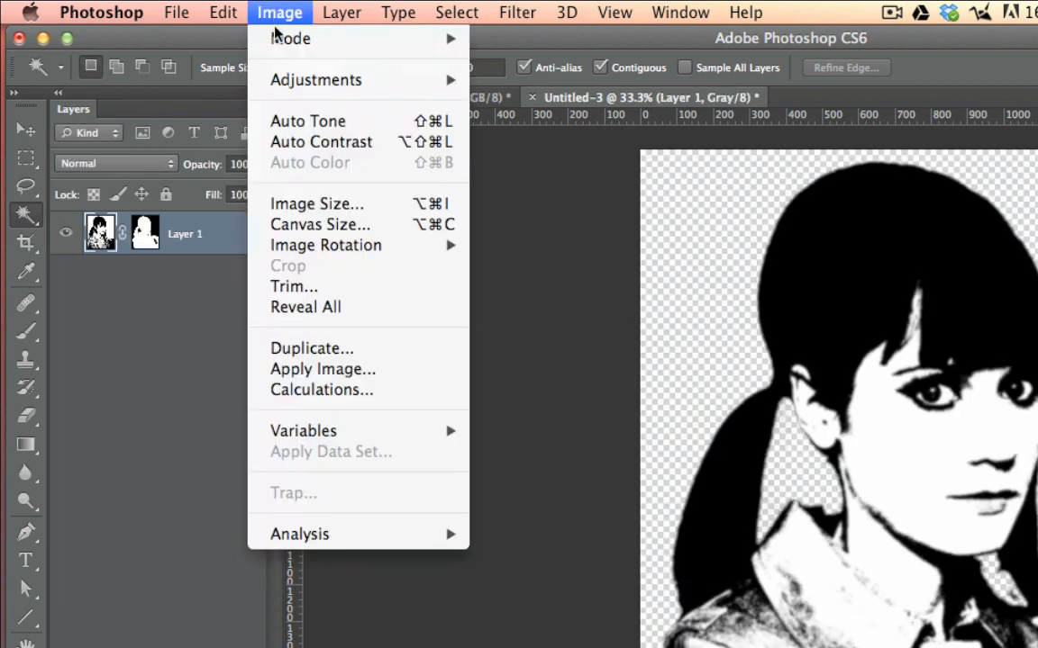
pyautogui.moveTo(276, 41)
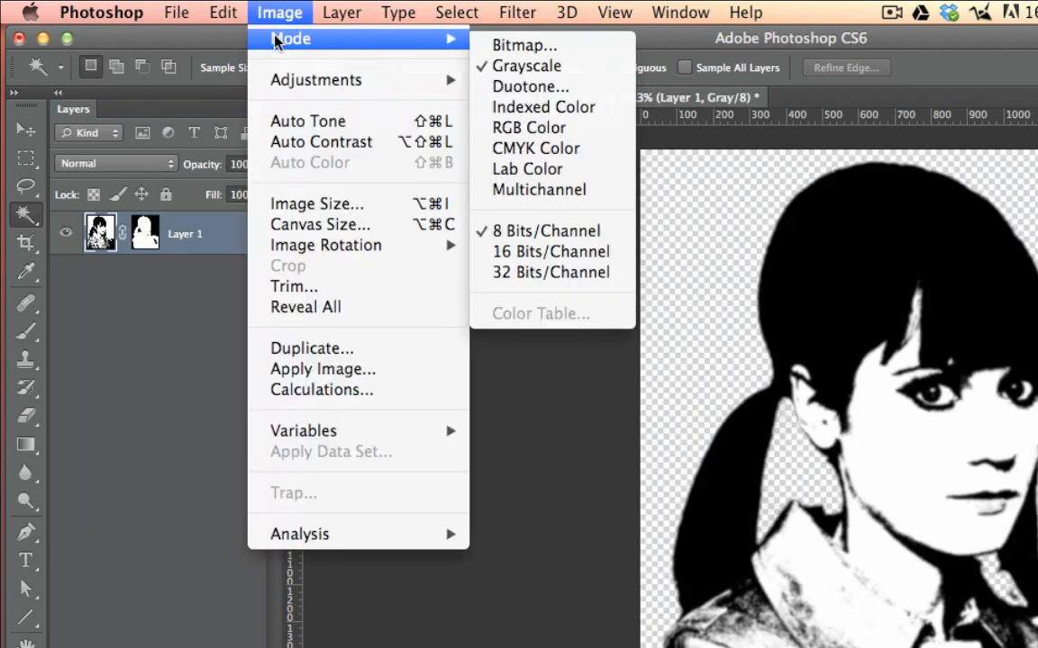
pyautogui.click(526, 45)
pyautogui.click(919, 362)
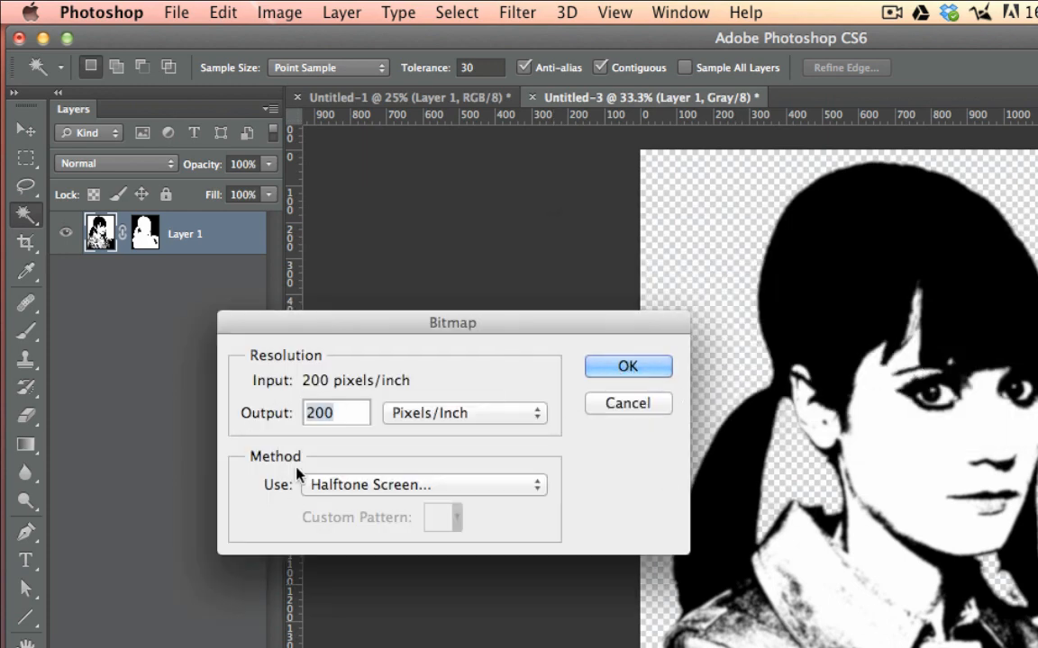
pyautogui.click(665, 401)
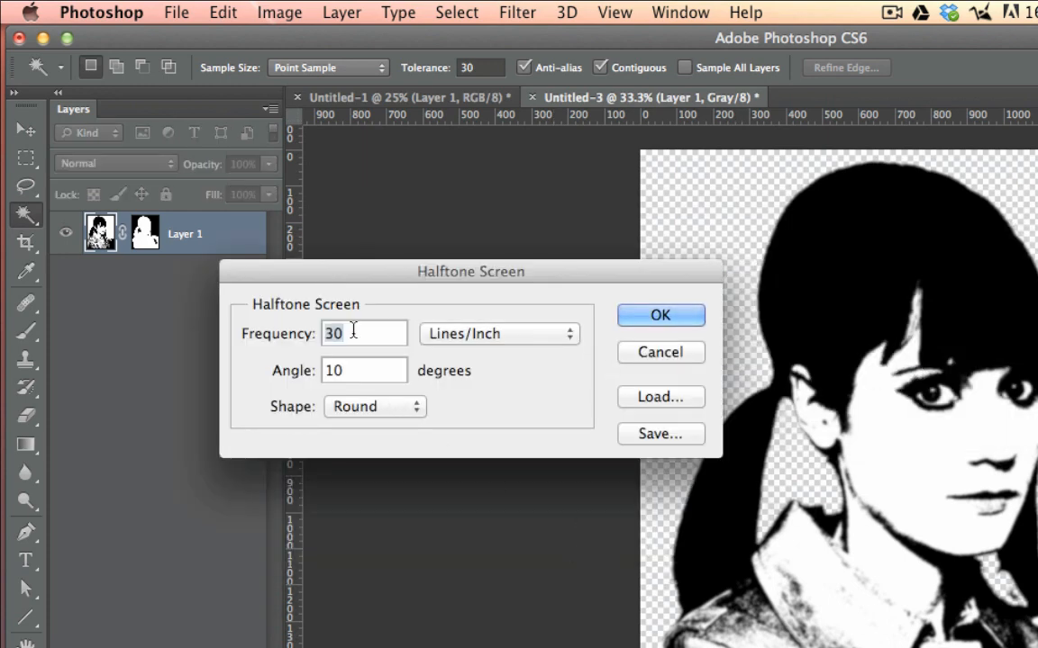
pyautogui.write('10')
pyautogui.click(631, 316)
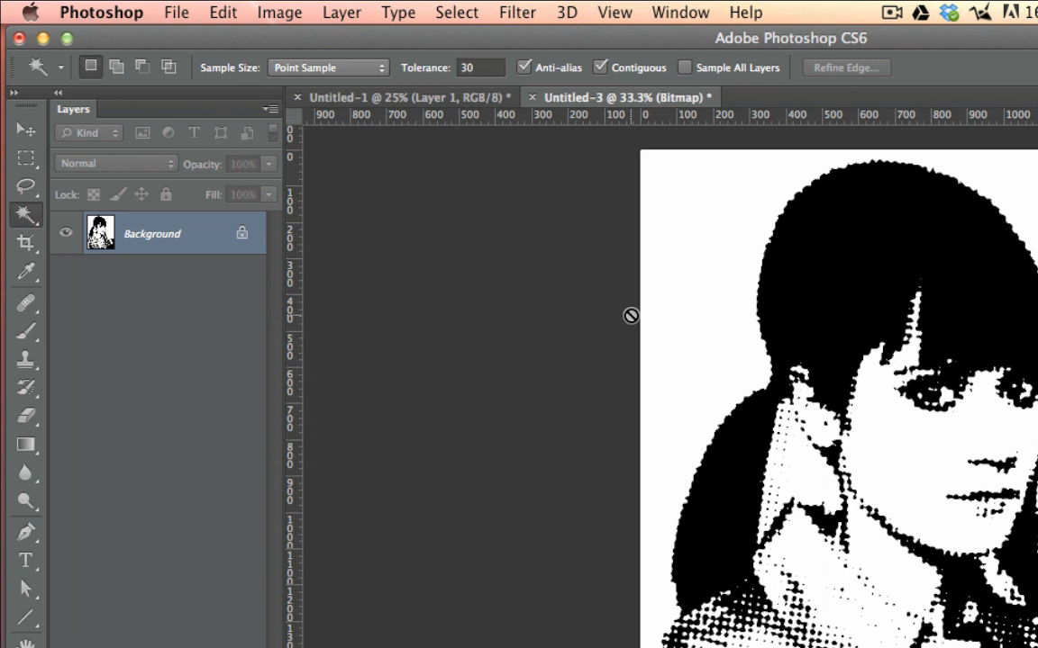
pyautogui.press('super+z')
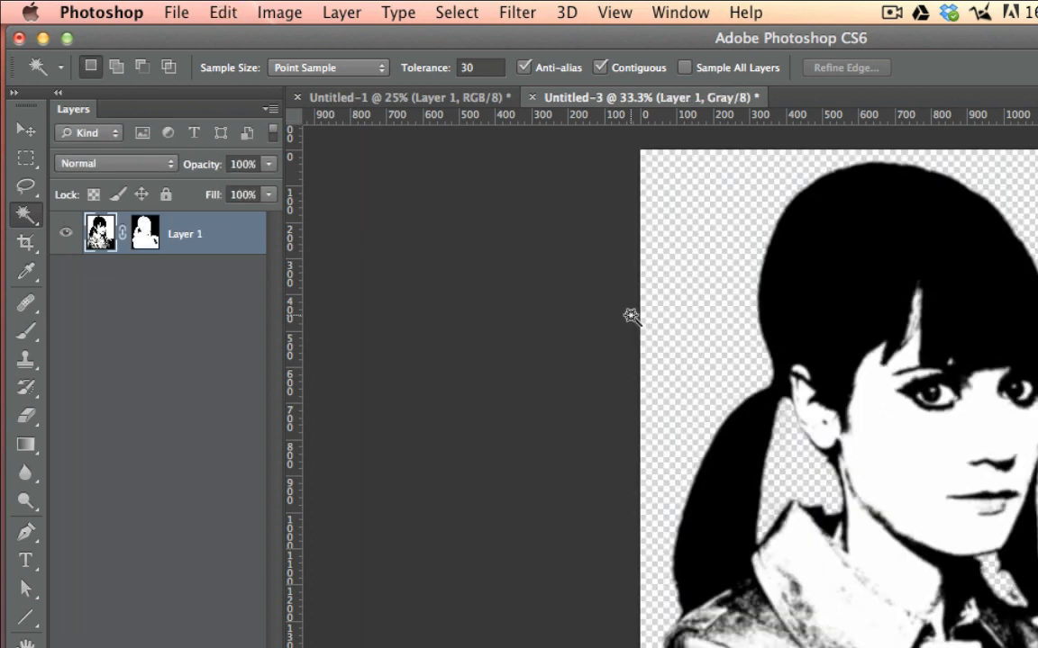
# Step: Convert the grayscale portrait to a flattened Bitmap with a halftone screen frequency of 30 lines/inch
pyautogui.click(224, 13)
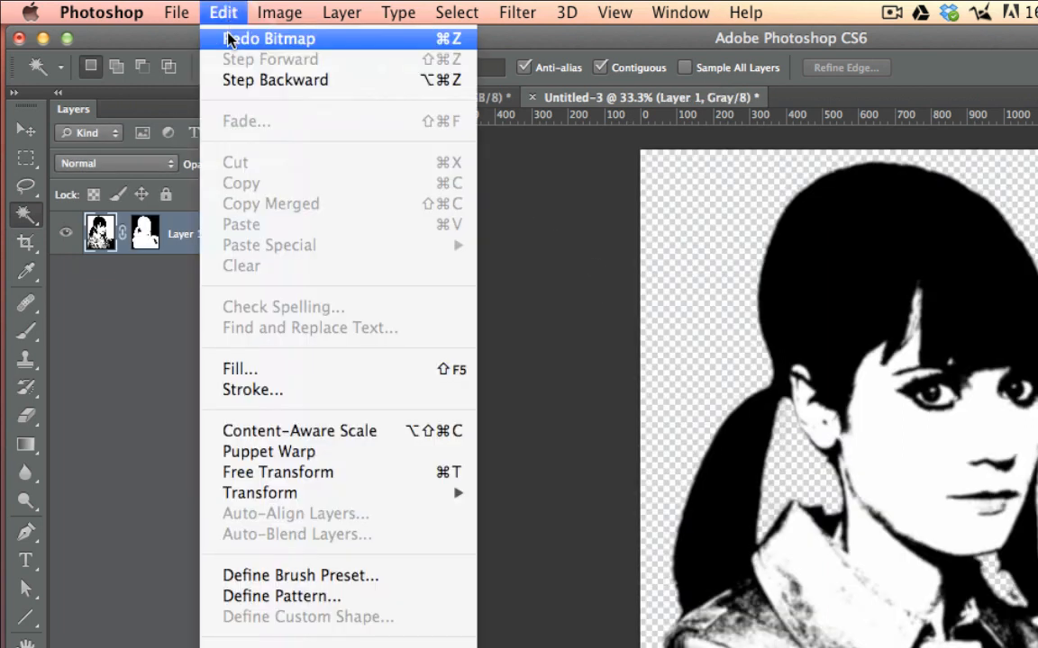
pyautogui.moveTo(277, 13)
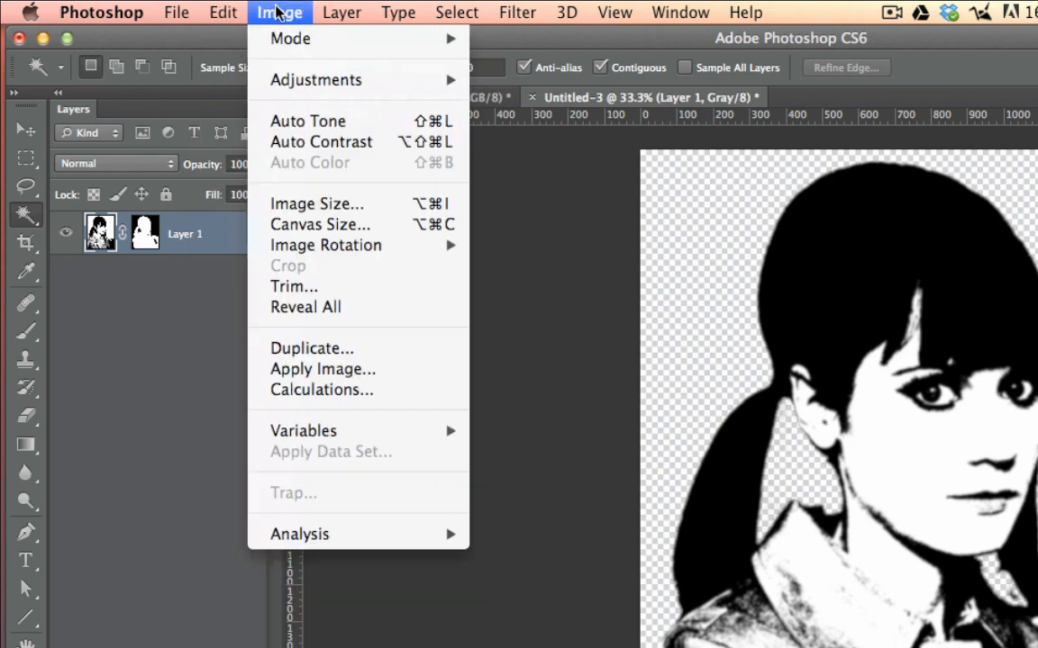
pyautogui.moveTo(283, 39)
pyautogui.click(487, 50)
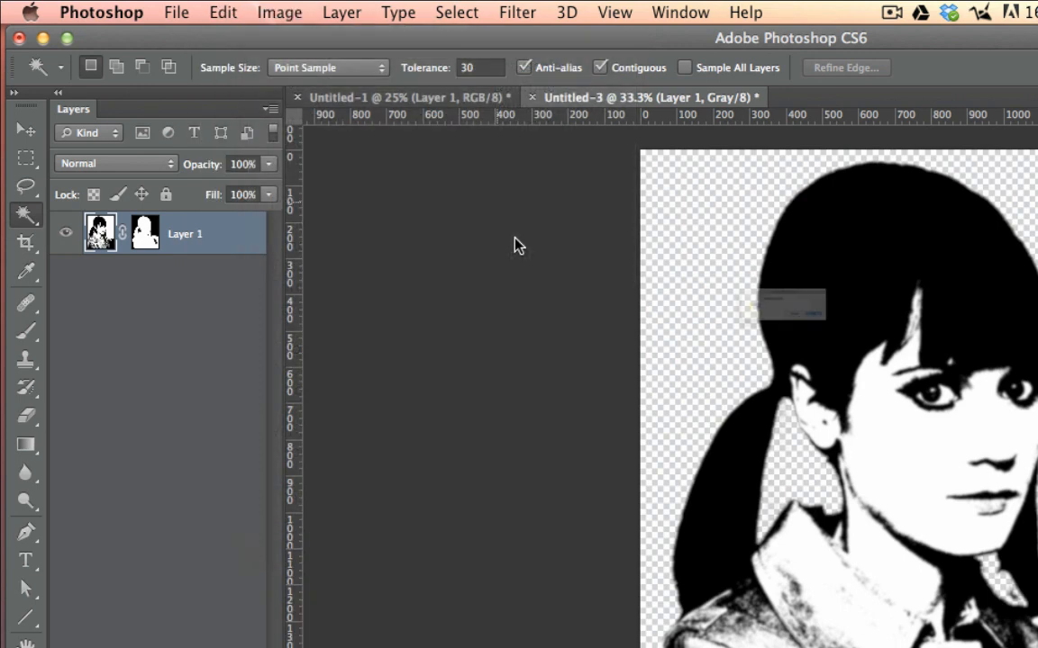
pyautogui.click(910, 350)
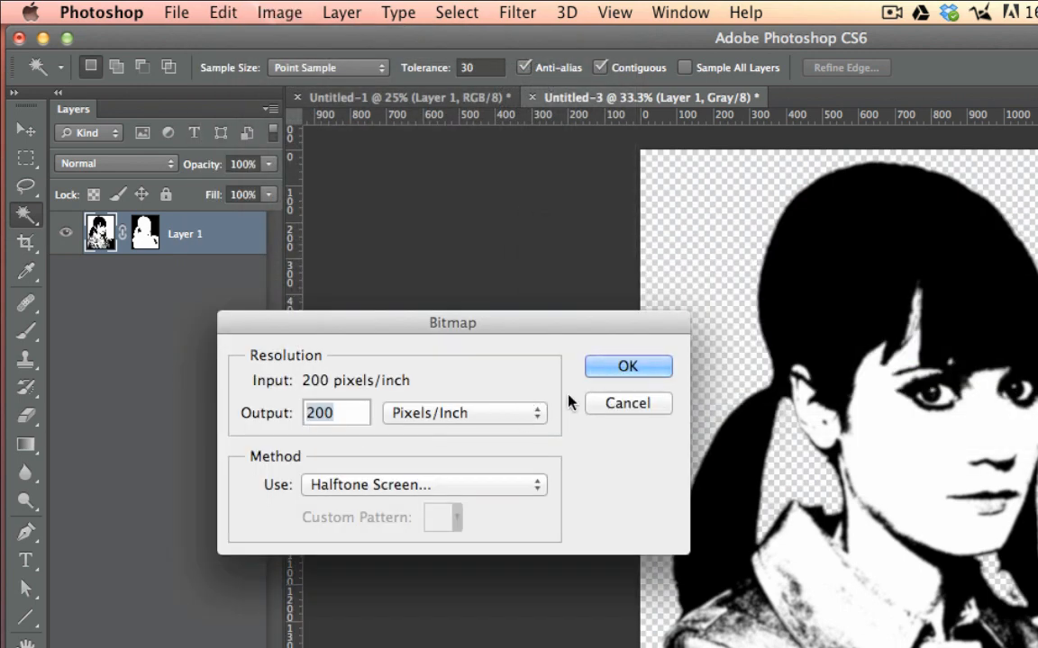
pyautogui.click(605, 368)
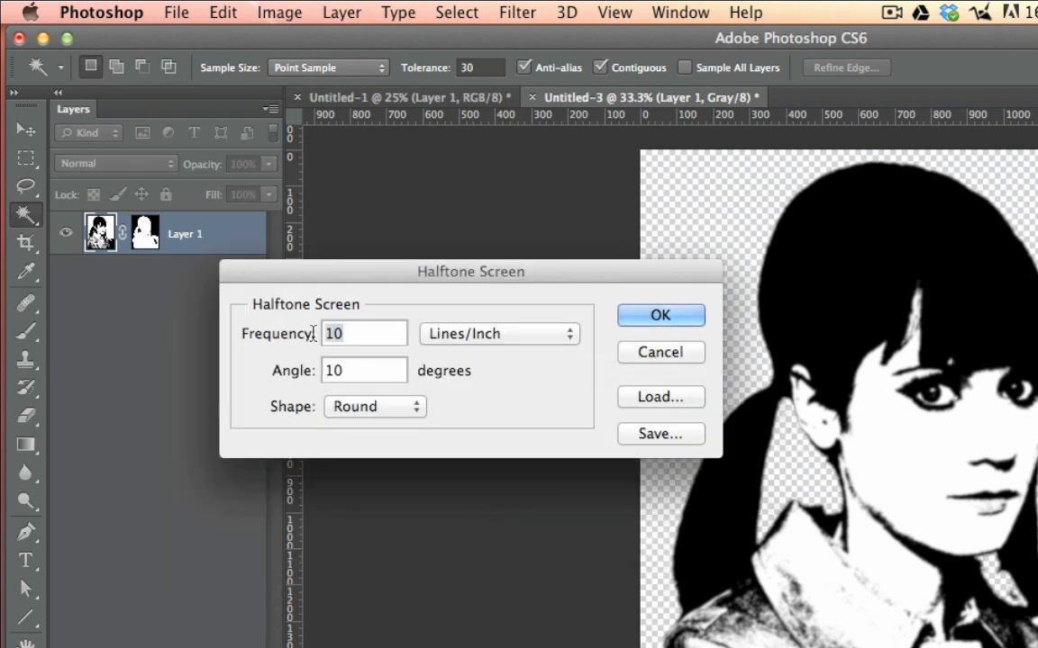
pyautogui.write('30')
pyautogui.click(630, 315)
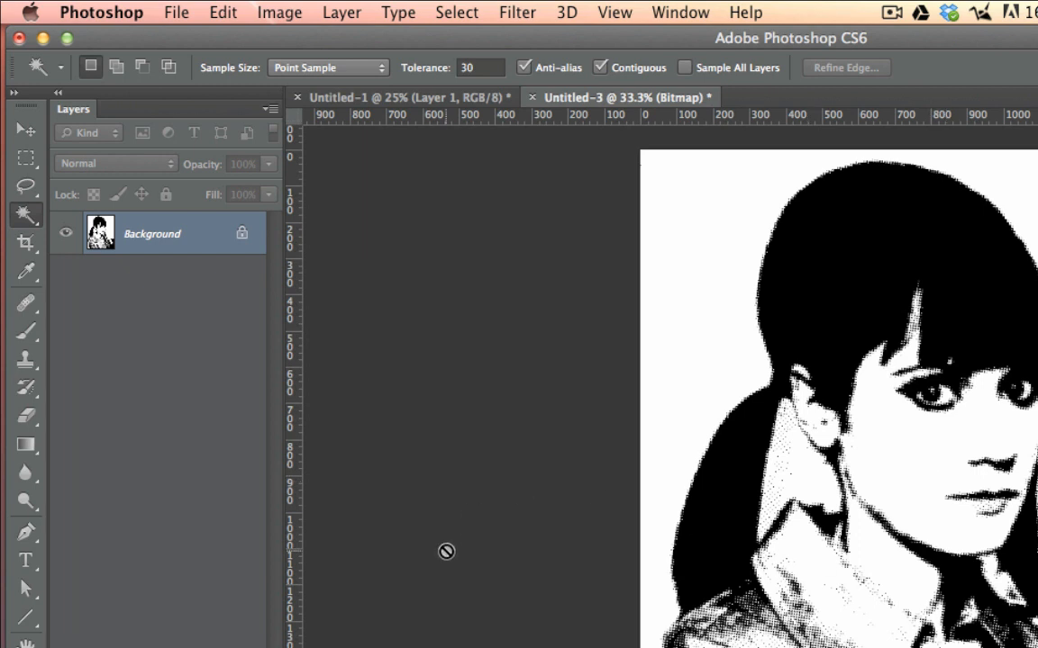
# Step: Save the original document, Untitled-1, to the Desktop as popart.psd in Photoshop format with Maximize Compatibility on
pyautogui.click(393, 97)
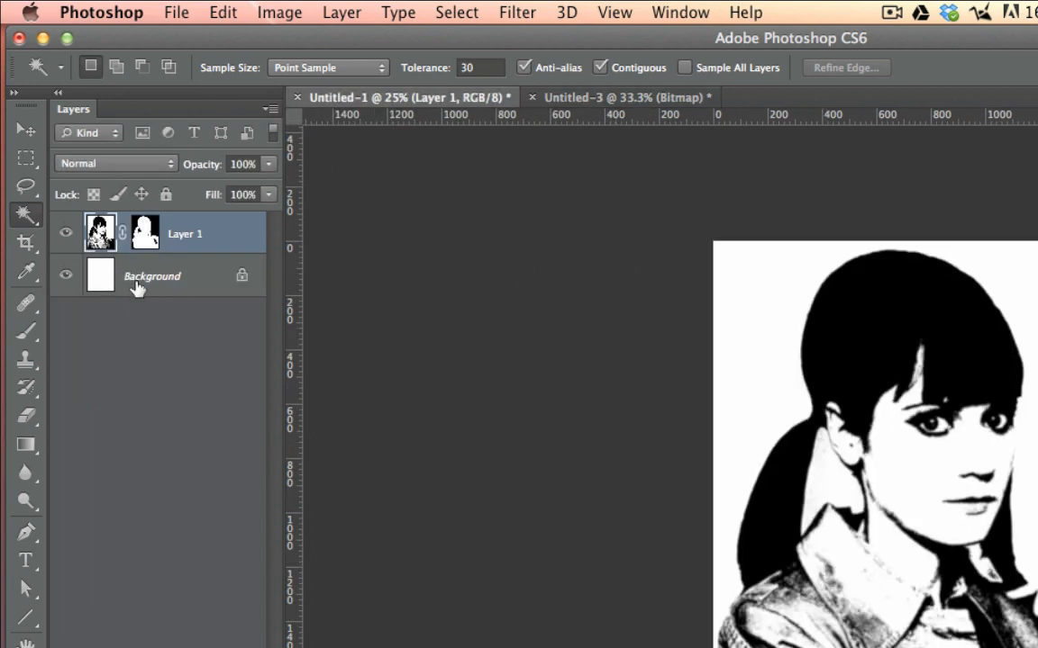
pyautogui.click(175, 10)
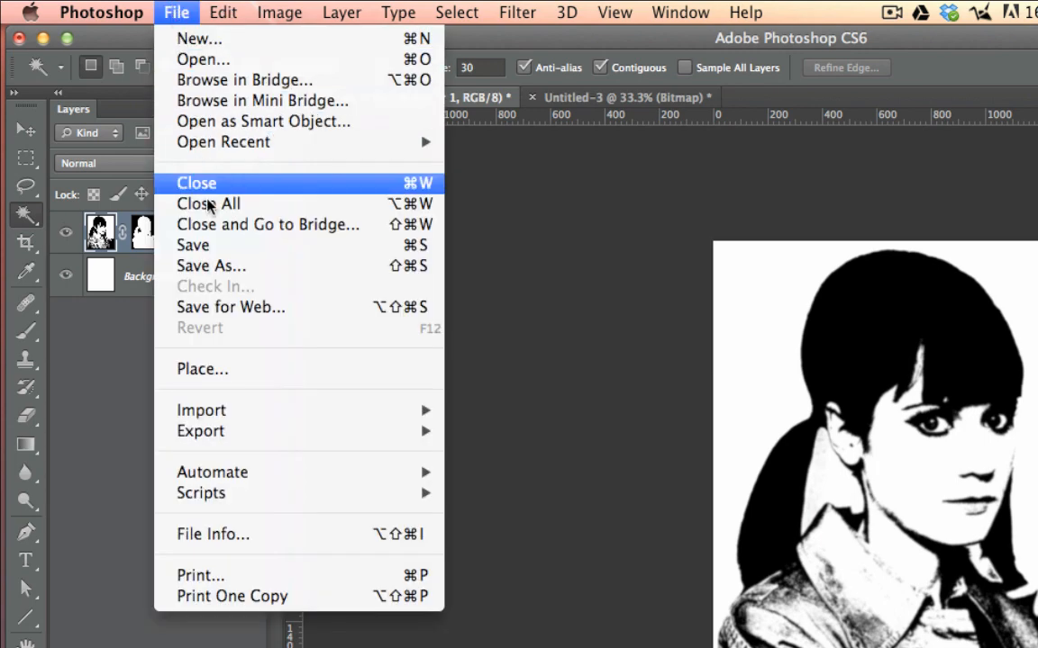
pyautogui.click(223, 265)
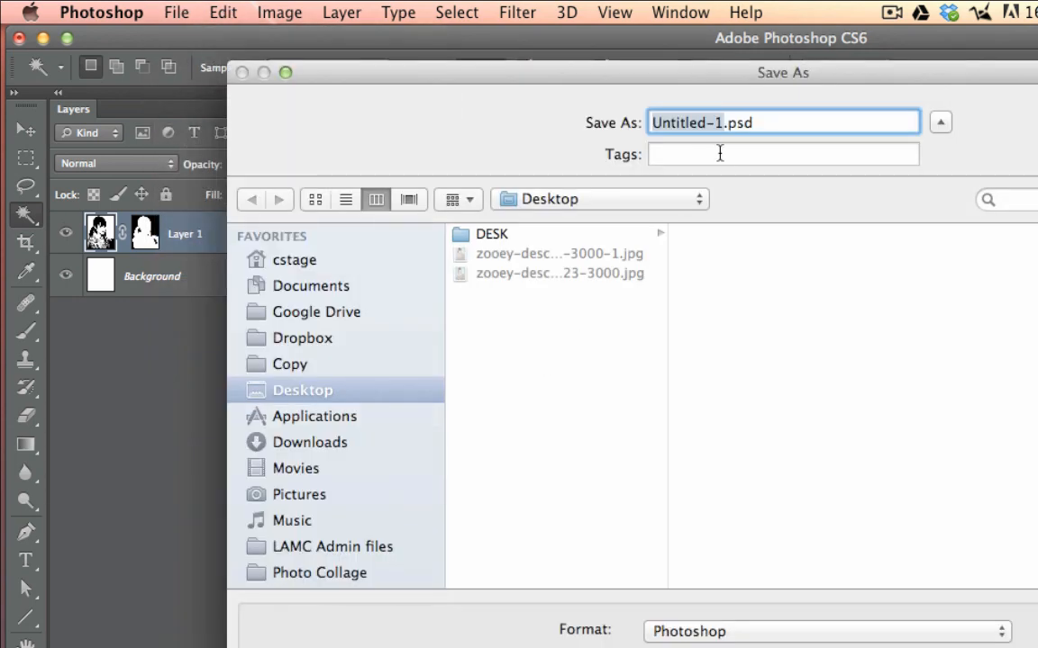
pyautogui.write('popar')
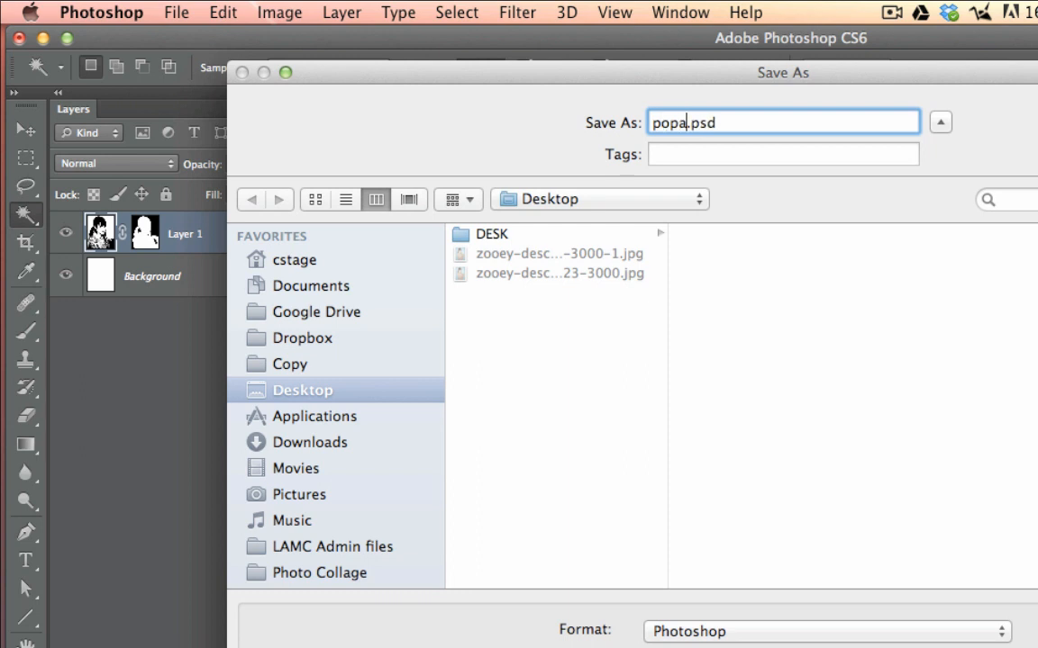
pyautogui.write('t')
pyautogui.press('Return')
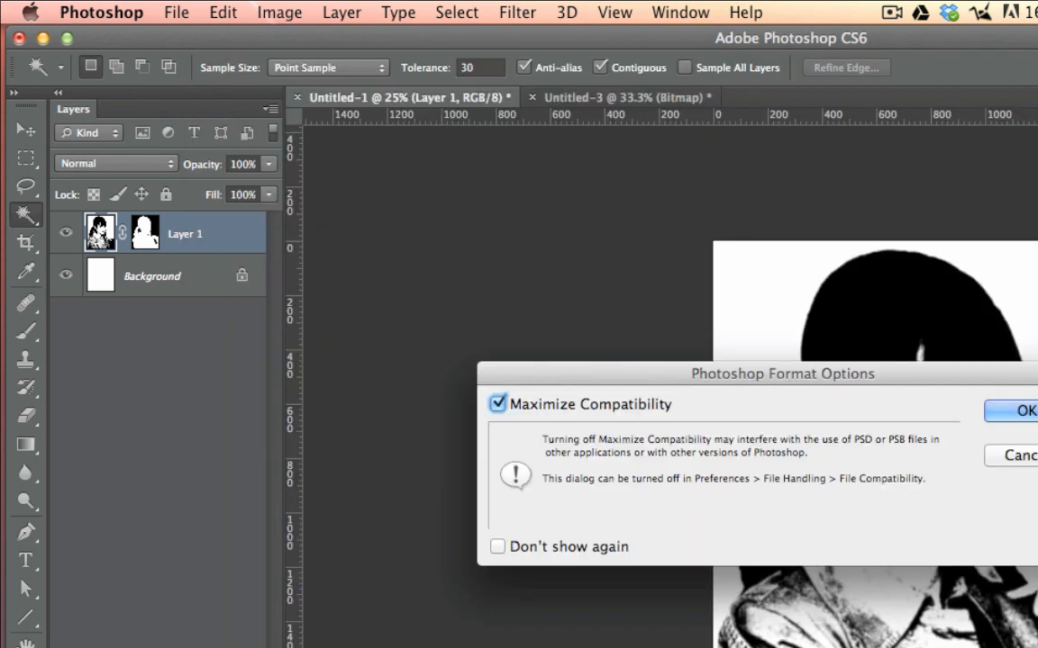
pyautogui.click(997, 408)
# Step: Convert the halftoned bitmap document, Untitled-3, back to Grayscale mode
pyautogui.click(599, 96)
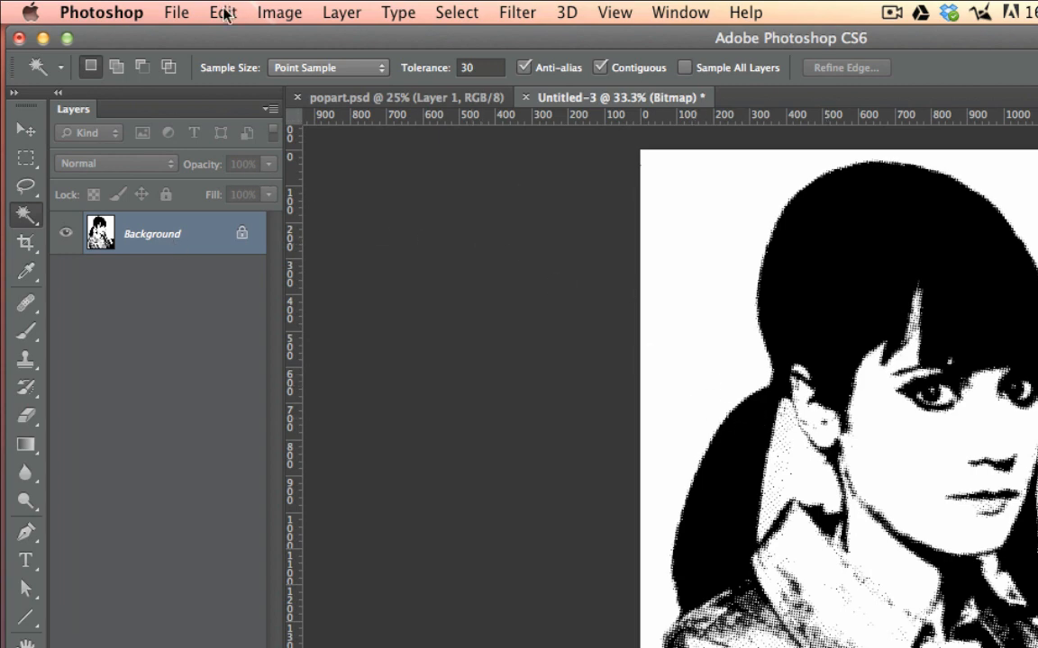
pyautogui.click(261, 11)
pyautogui.moveTo(425, 36)
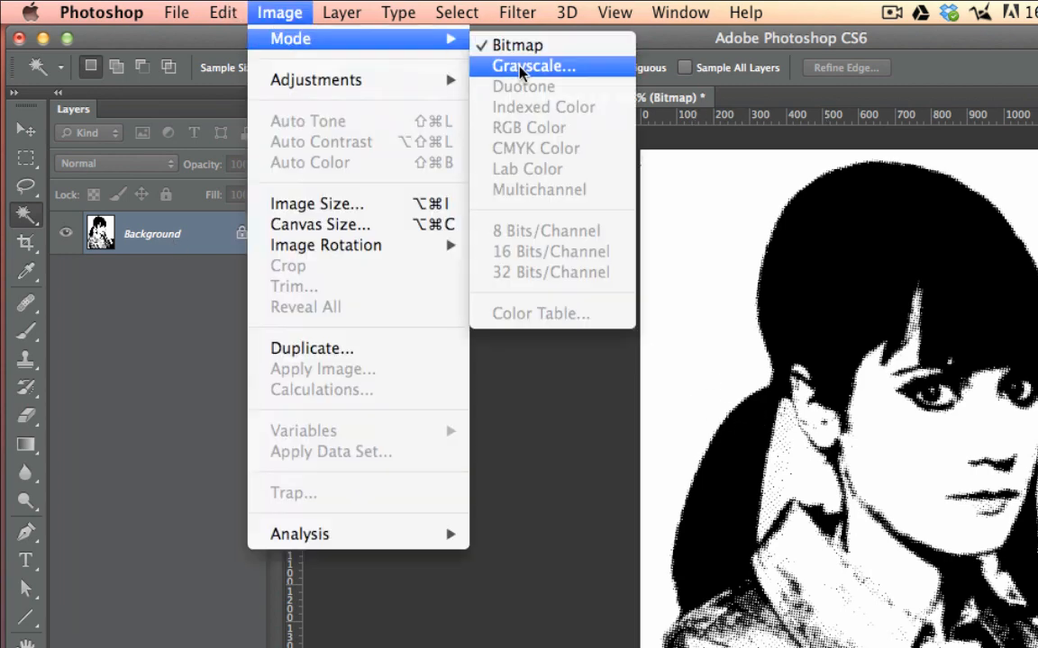
pyautogui.click(487, 61)
pyautogui.click(816, 456)
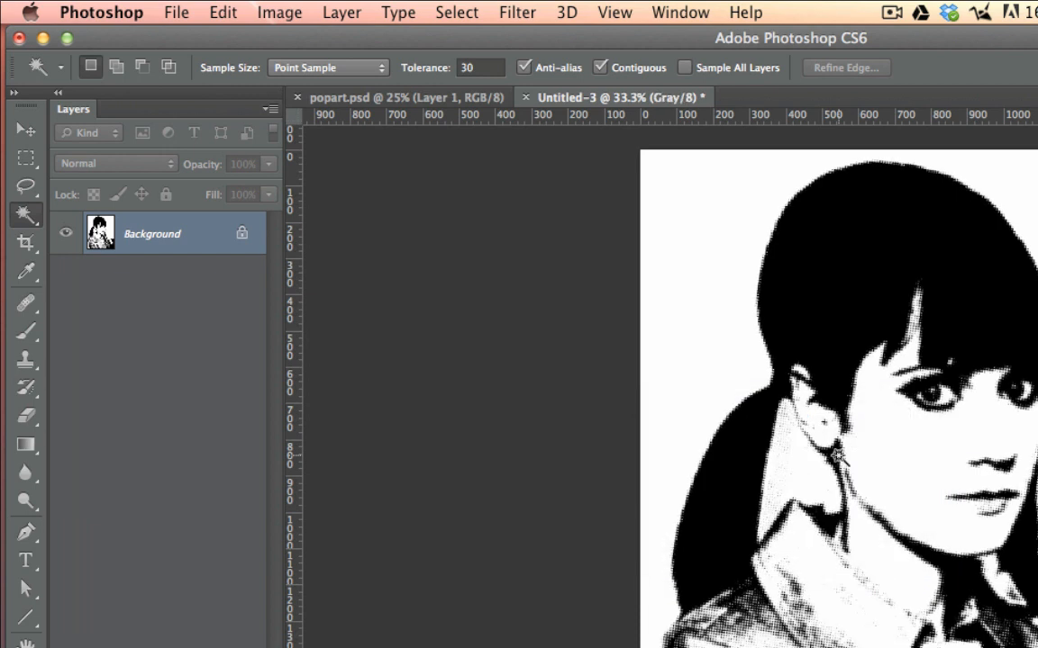
# Step: Convert the halftoned grayscale document, Untitled-3, to RGB Color mode
pyautogui.click(270, 13)
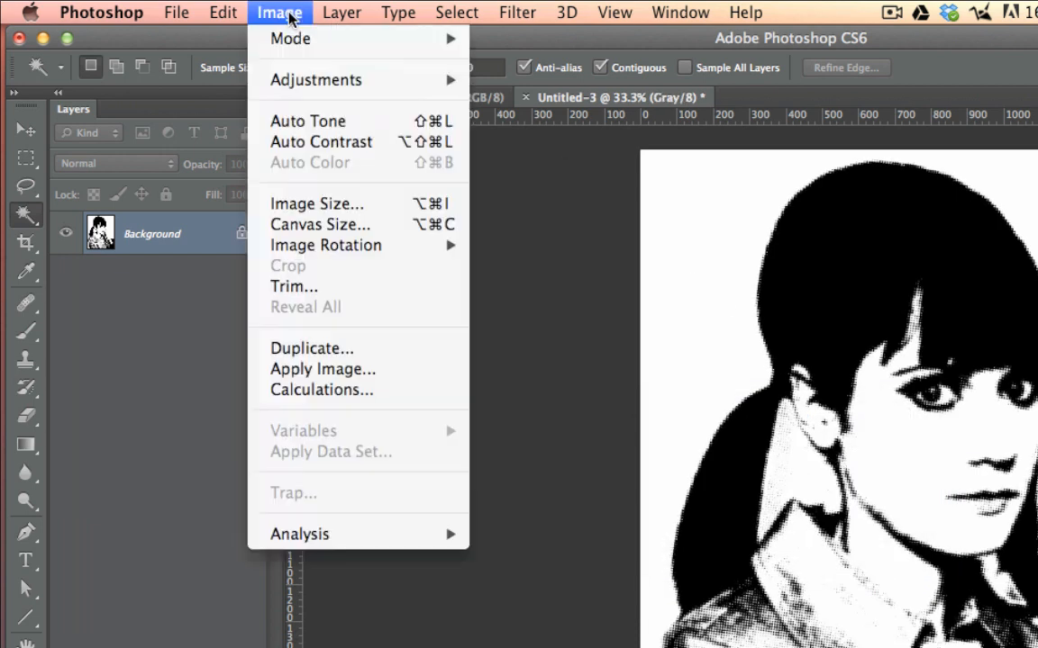
pyautogui.moveTo(296, 40)
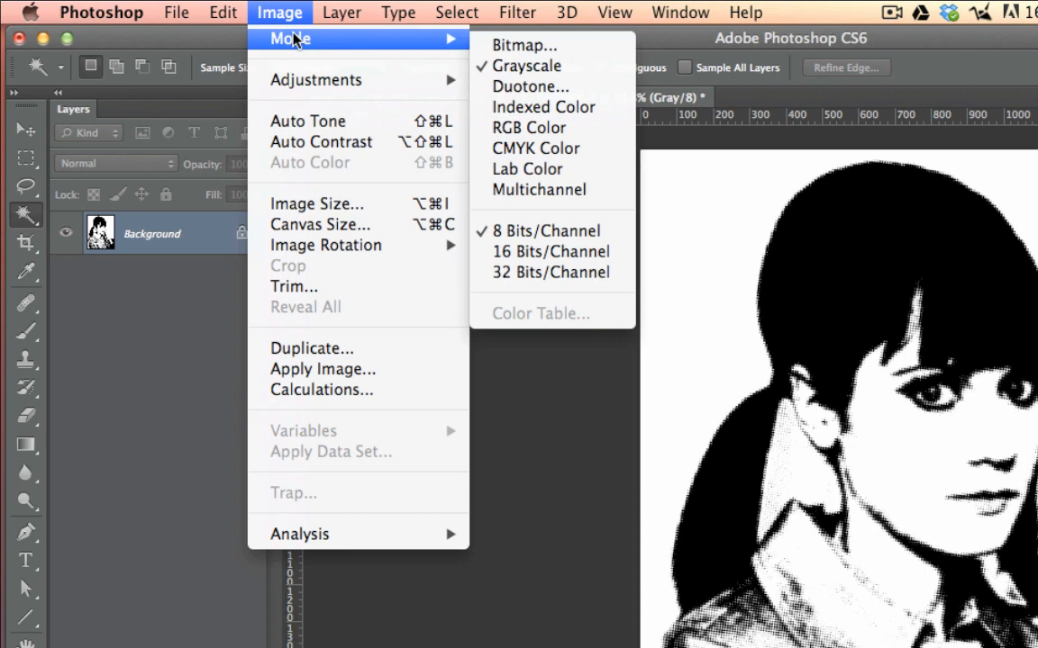
pyautogui.click(556, 133)
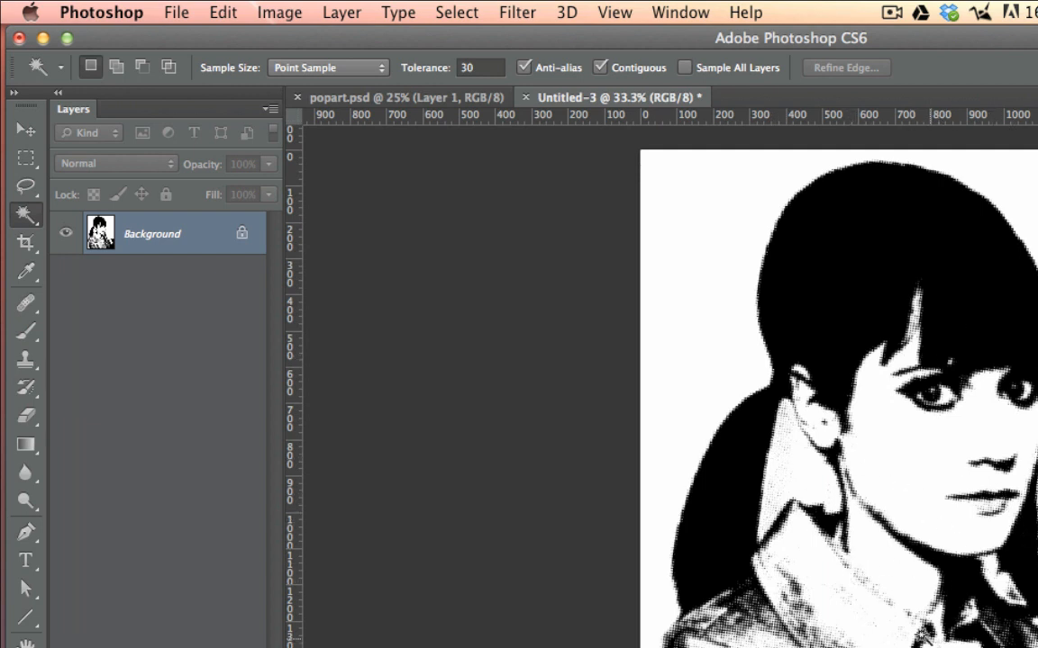
# Step: Duplicate the halftone Background layer into popart.psd and close Untitled-3 without saving it
pyautogui.rightClick(159, 236)
pyautogui.click(211, 275)
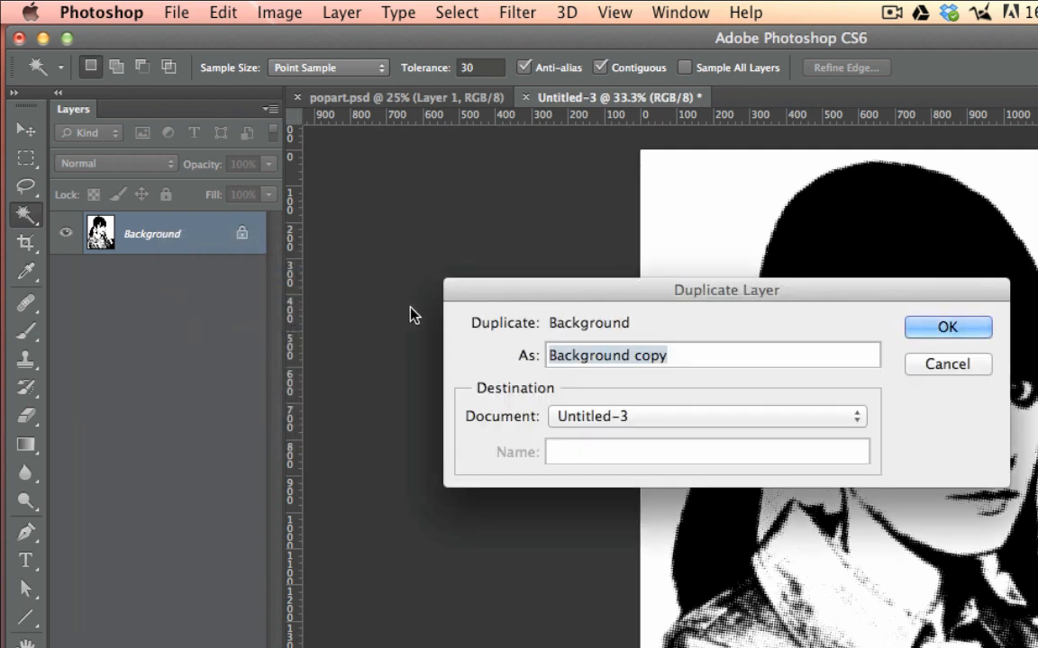
pyautogui.click(596, 420)
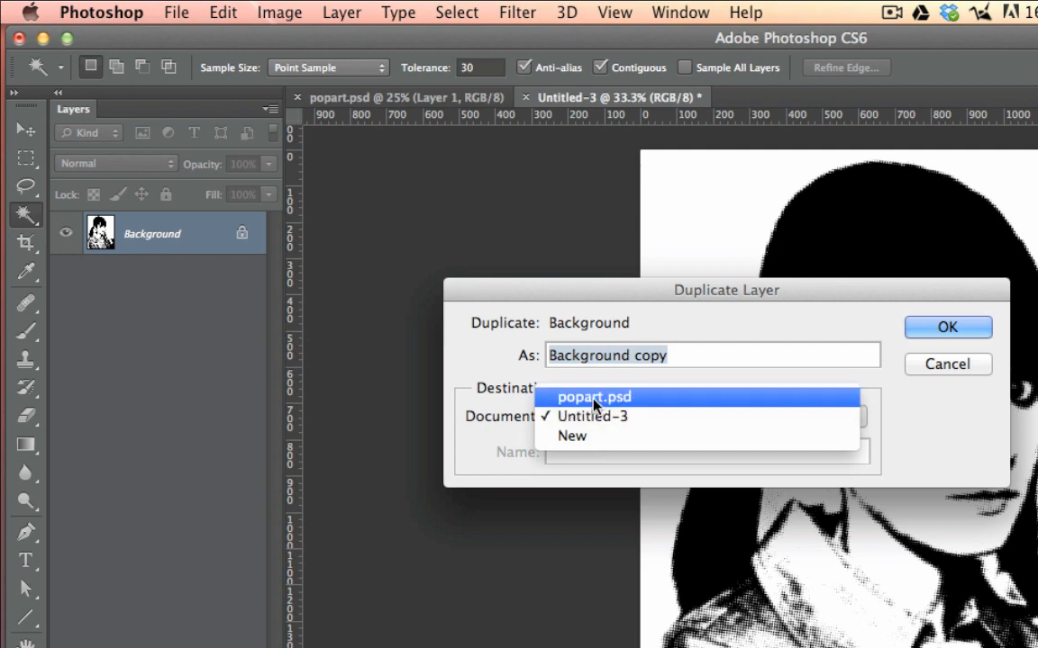
pyautogui.click(594, 399)
pyautogui.click(956, 327)
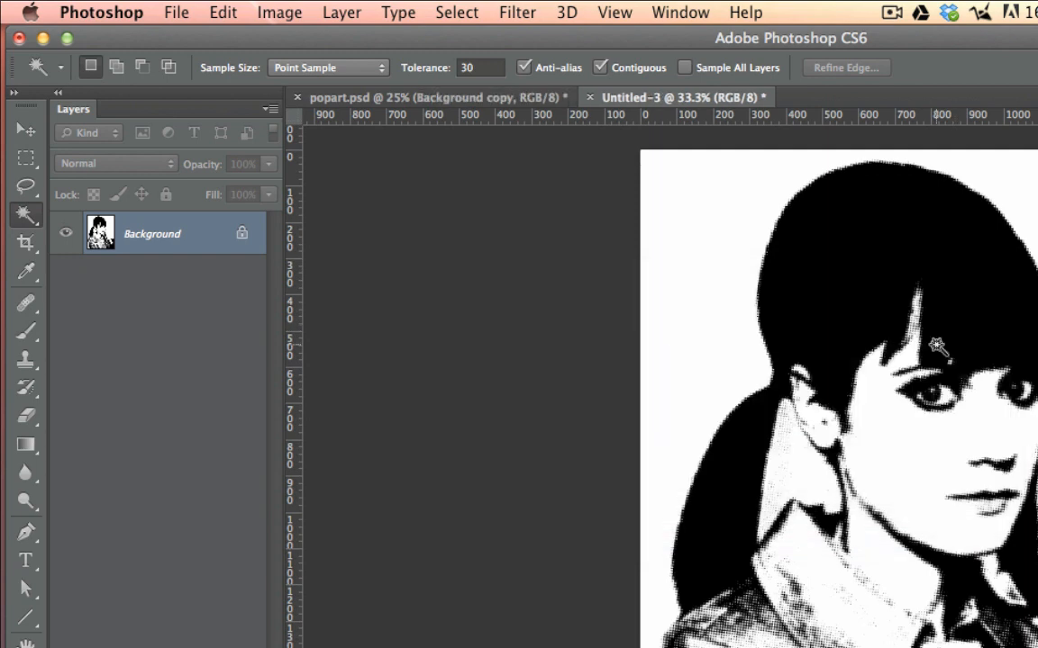
pyautogui.click(590, 97)
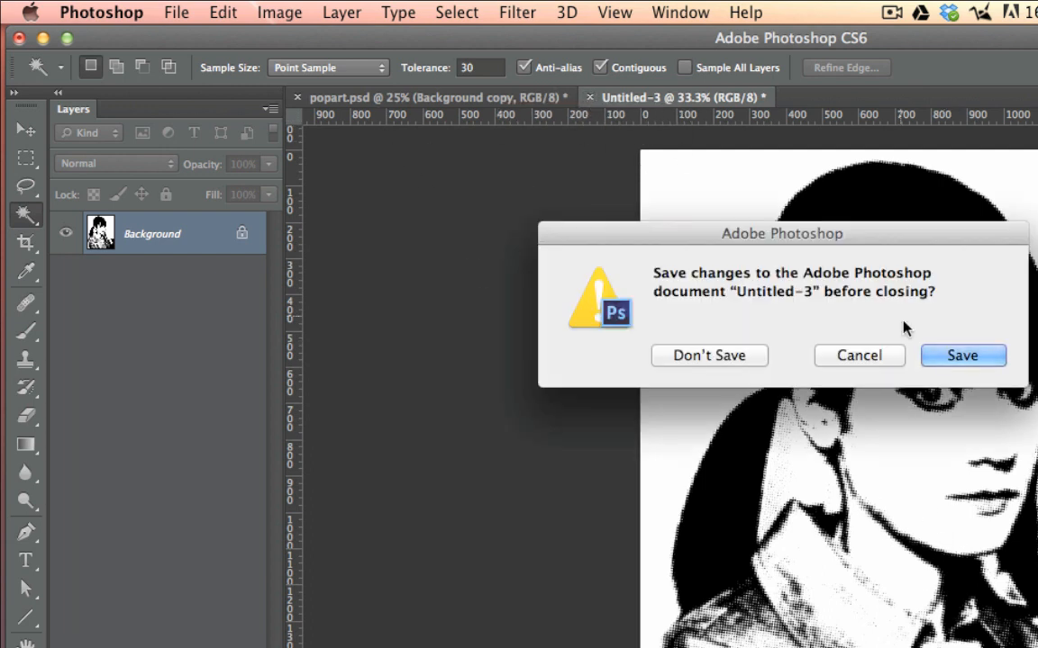
pyautogui.click(710, 356)
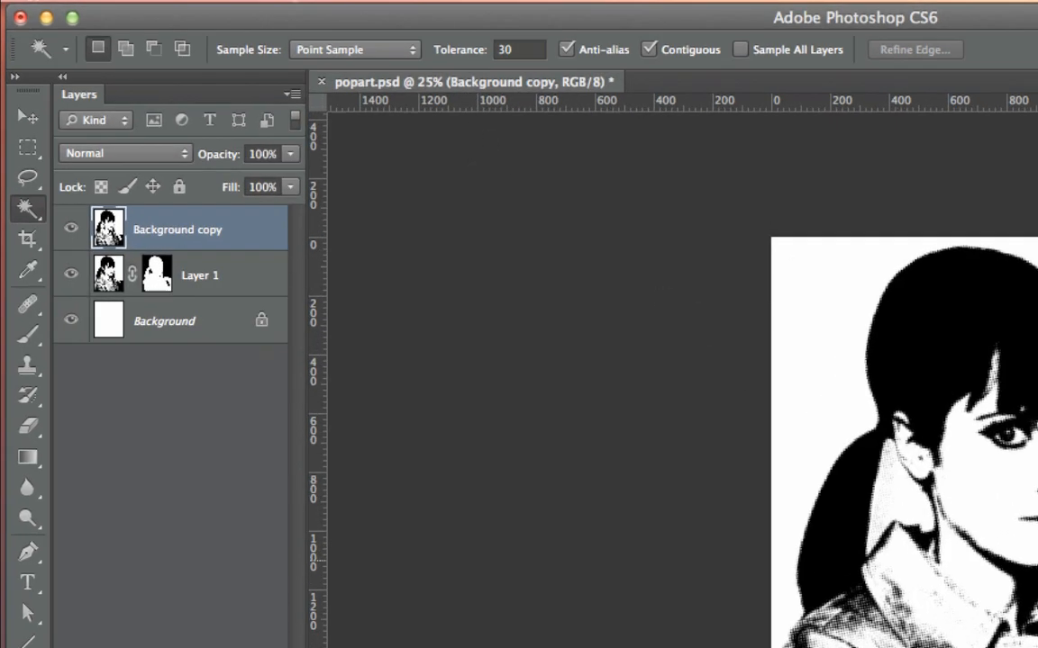
# Step: Rename the Background copy layer in popart.psd as dots
pyautogui.press('super+plus')
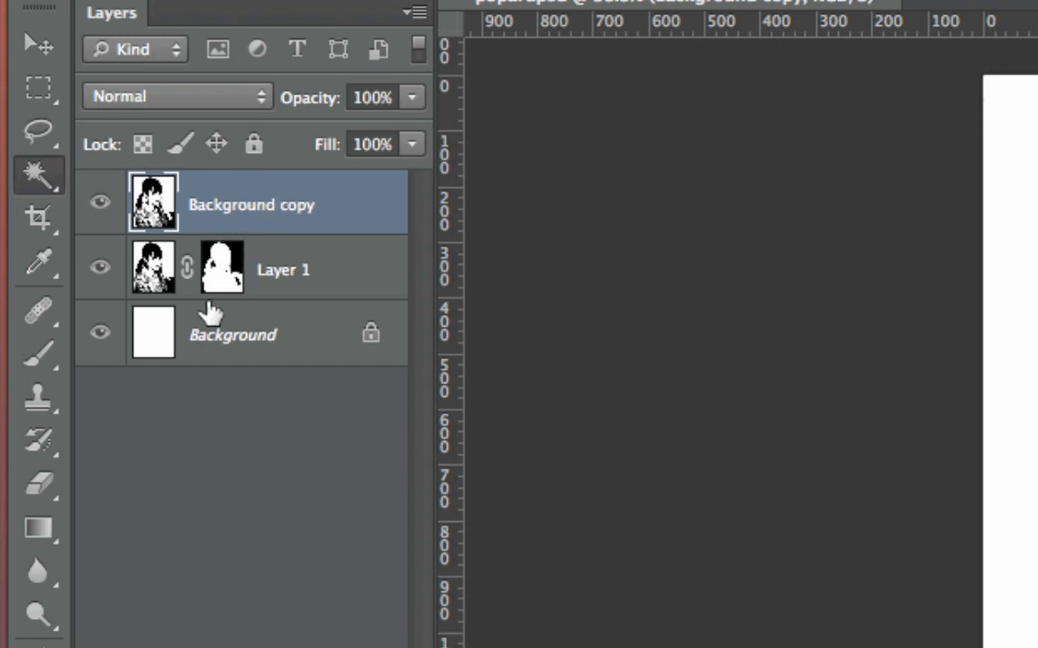
pyautogui.doubleClick(251, 207)
pyautogui.write('dots')
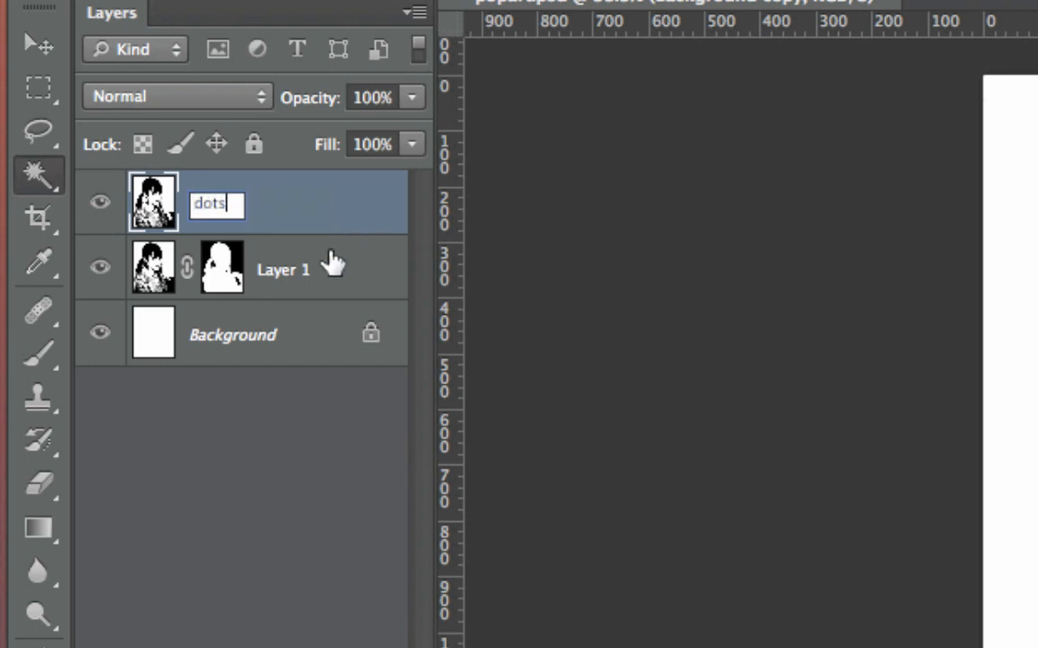
pyautogui.press('Return')
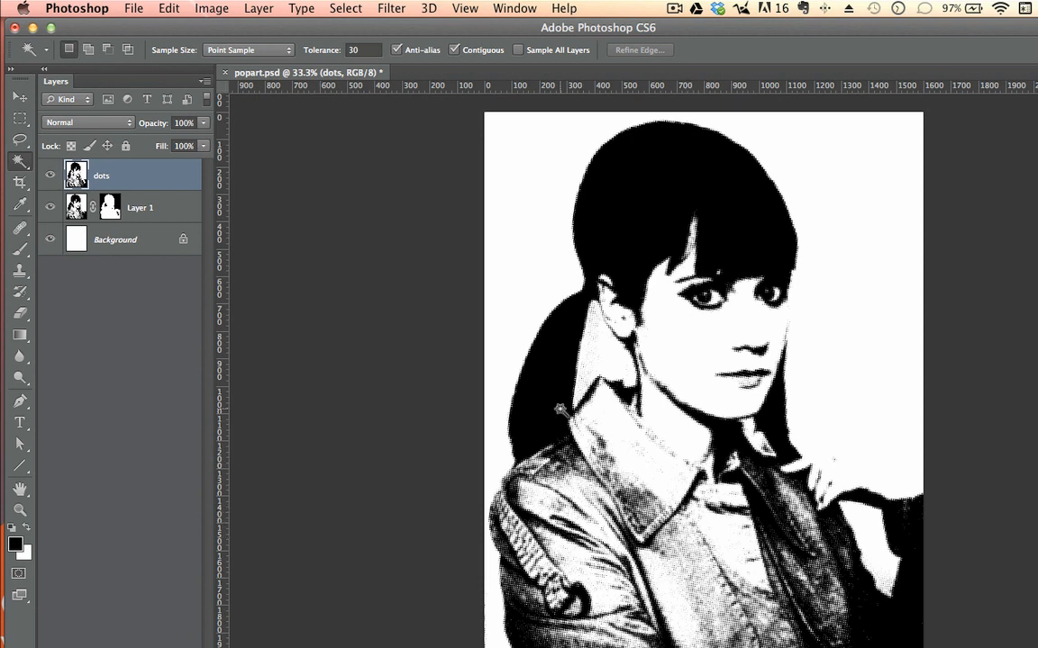
# Step: Add a Solid Color fill layer in bright pink, f607d7, directly above Layer 1 and below the dots layer
pyautogui.click(153, 211)
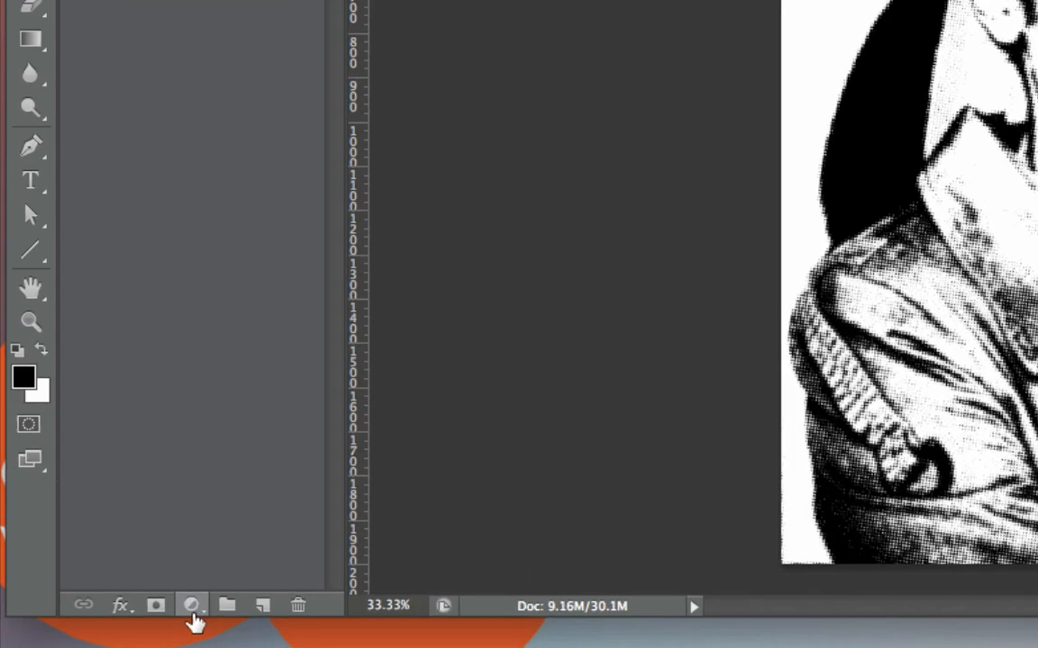
pyautogui.click(203, 595)
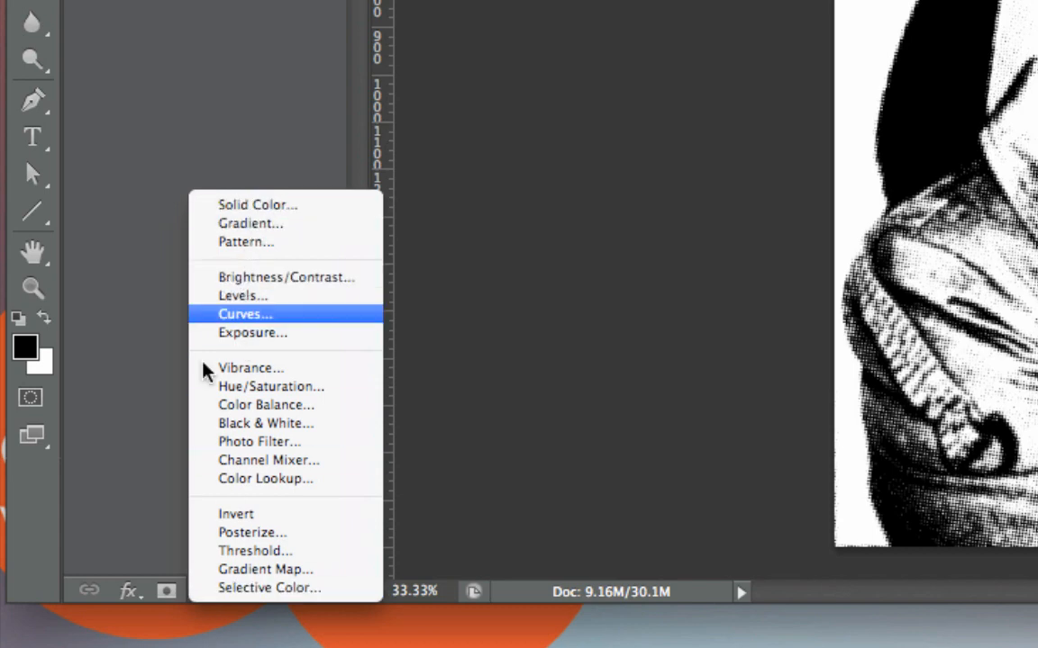
pyautogui.click(145, 562)
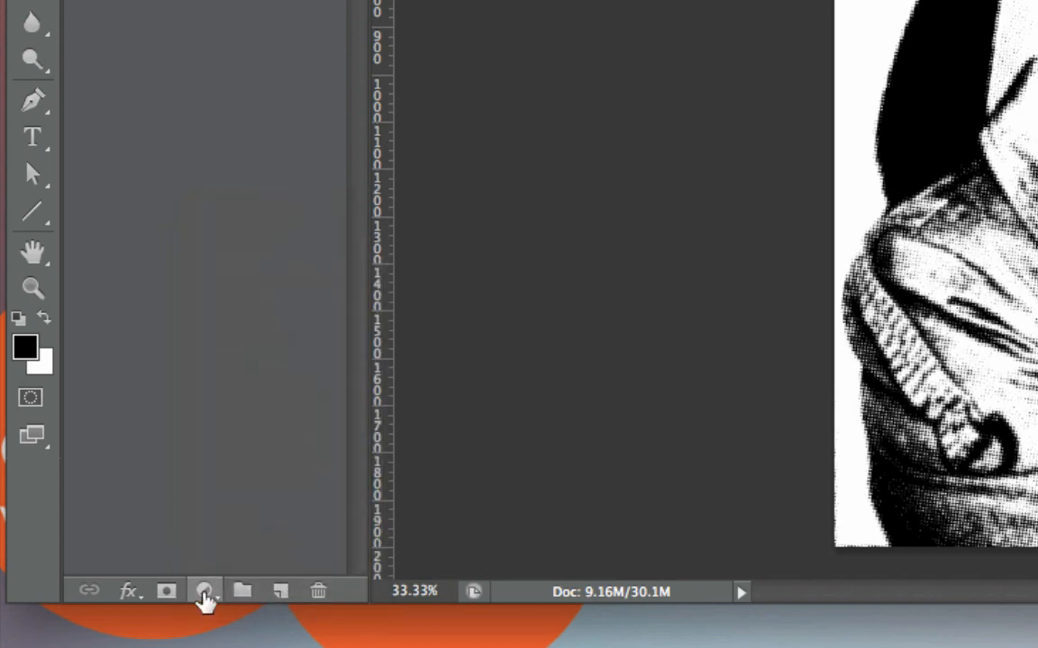
pyautogui.click(204, 591)
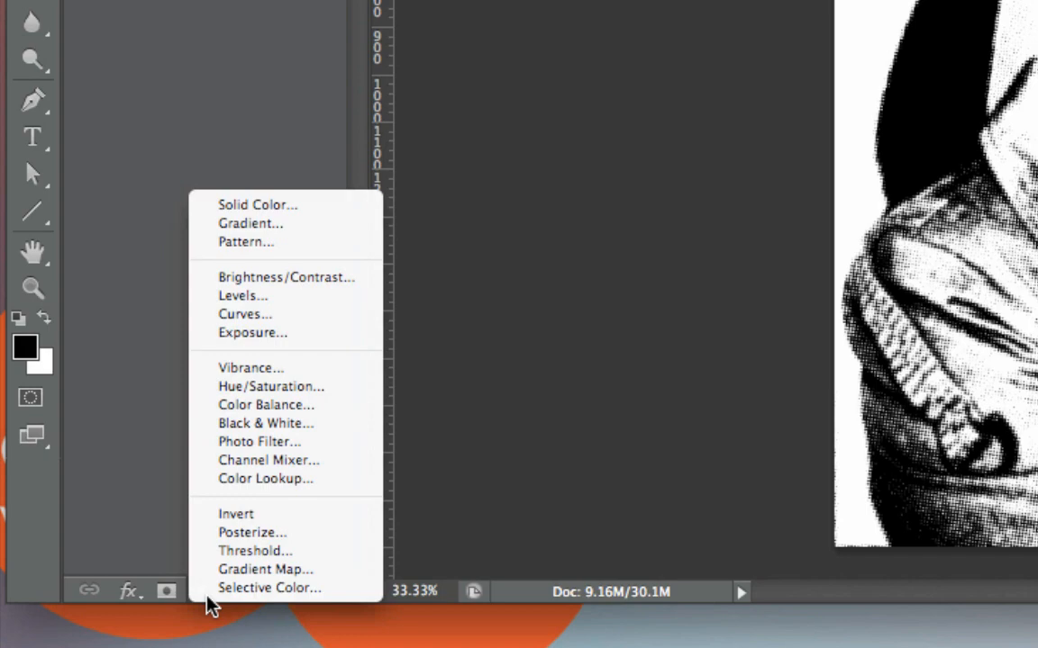
pyautogui.click(271, 208)
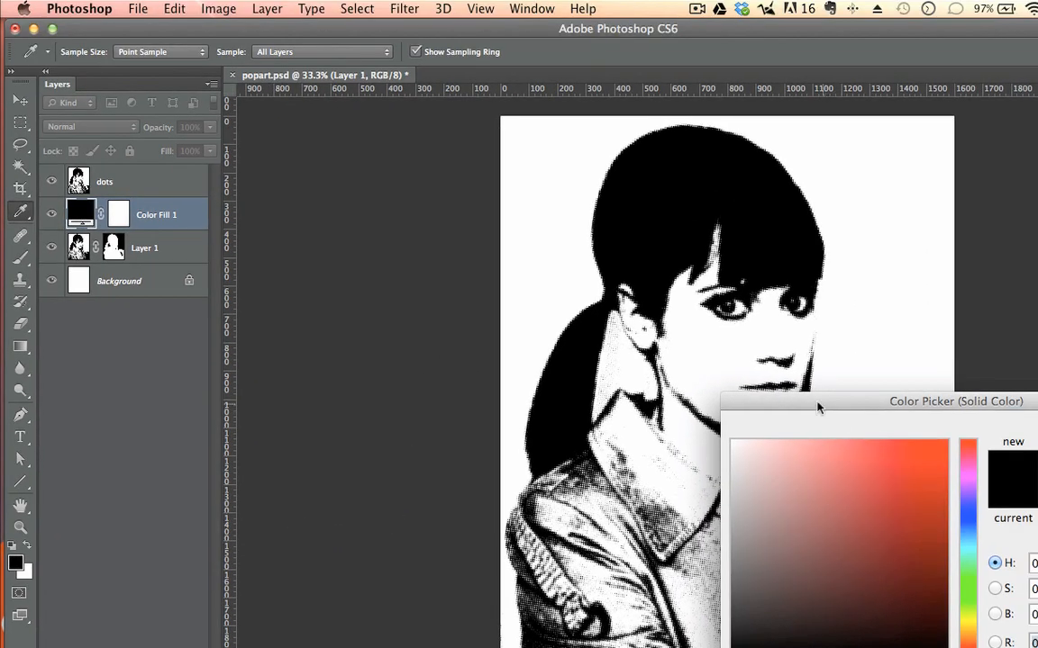
pyautogui.moveTo(818, 408); pyautogui.dragTo(406, 196)
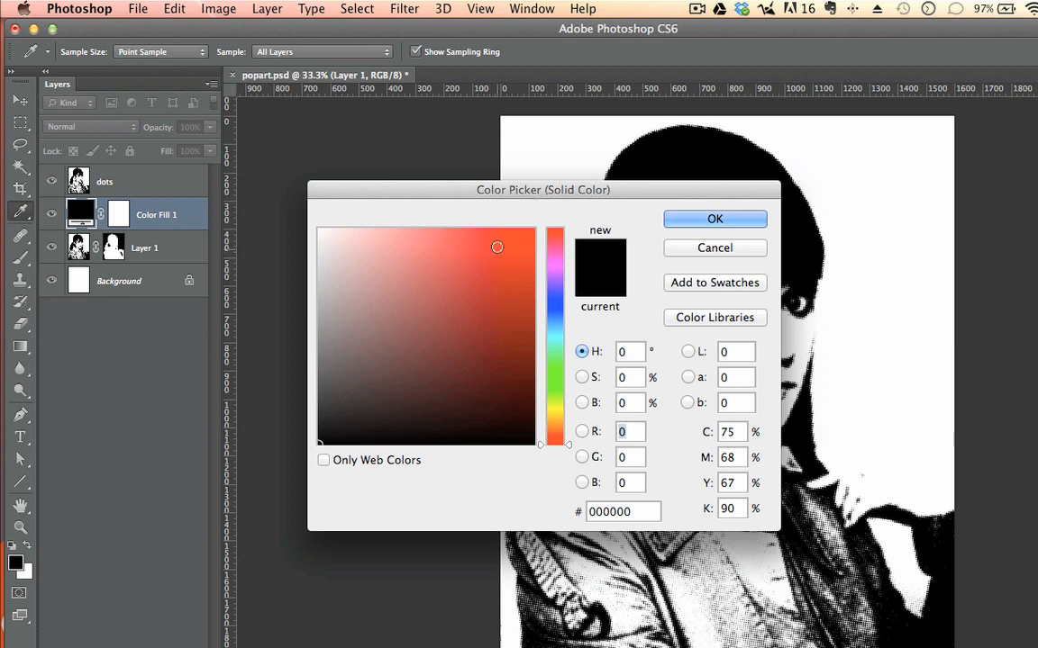
pyautogui.click(557, 260)
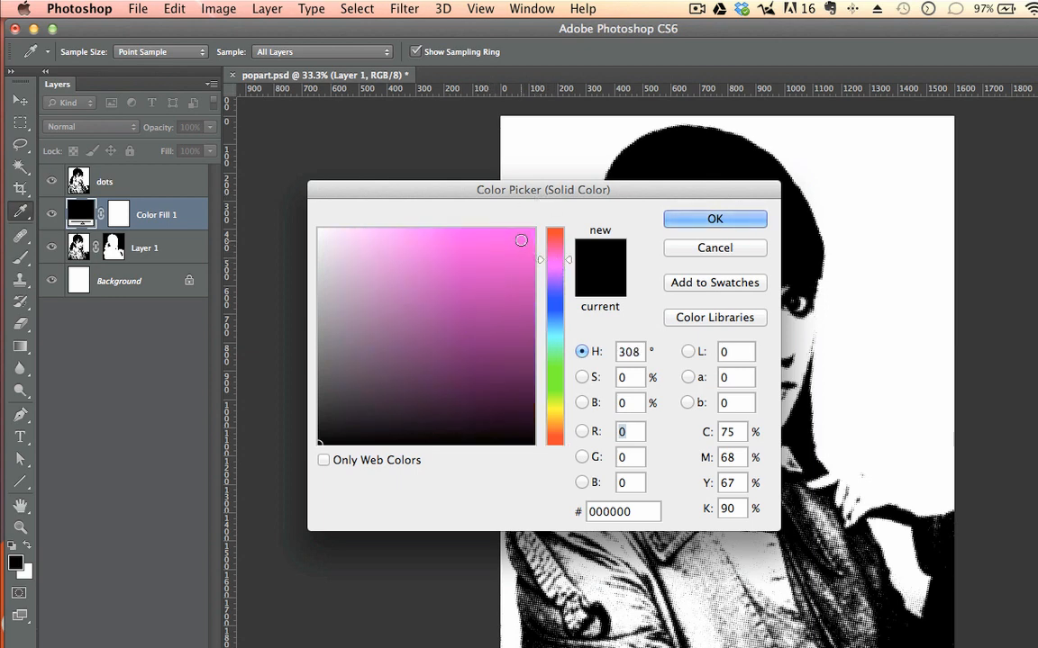
pyautogui.click(526, 233)
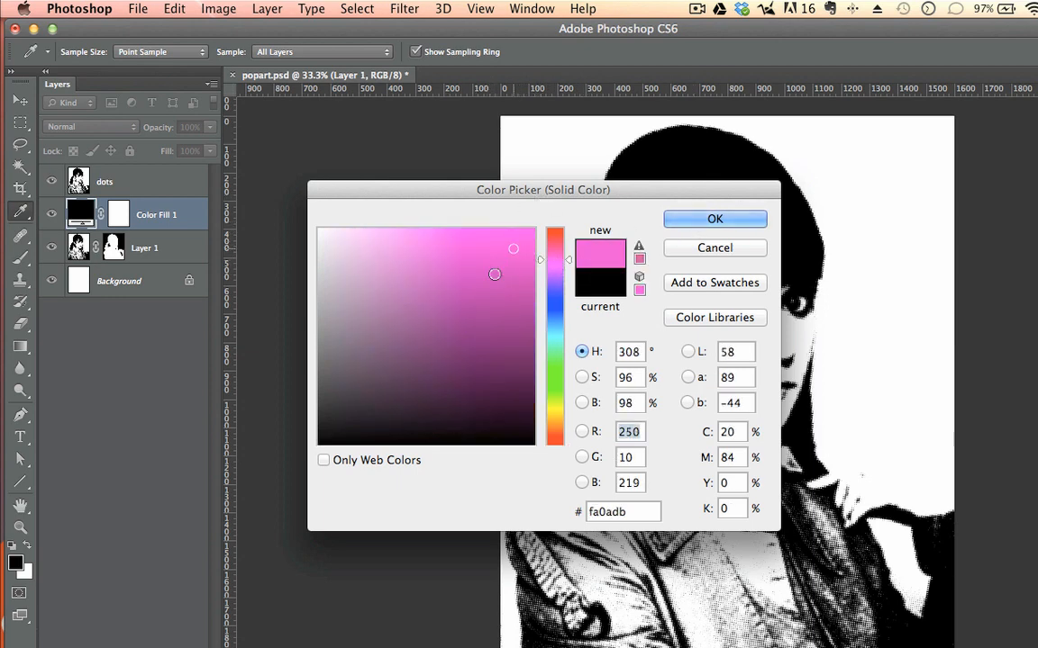
pyautogui.moveTo(494, 275)
pyautogui.mouseDown()
pyautogui.moveTo(431, 239)
pyautogui.moveTo(528, 236)
pyautogui.mouseUp()
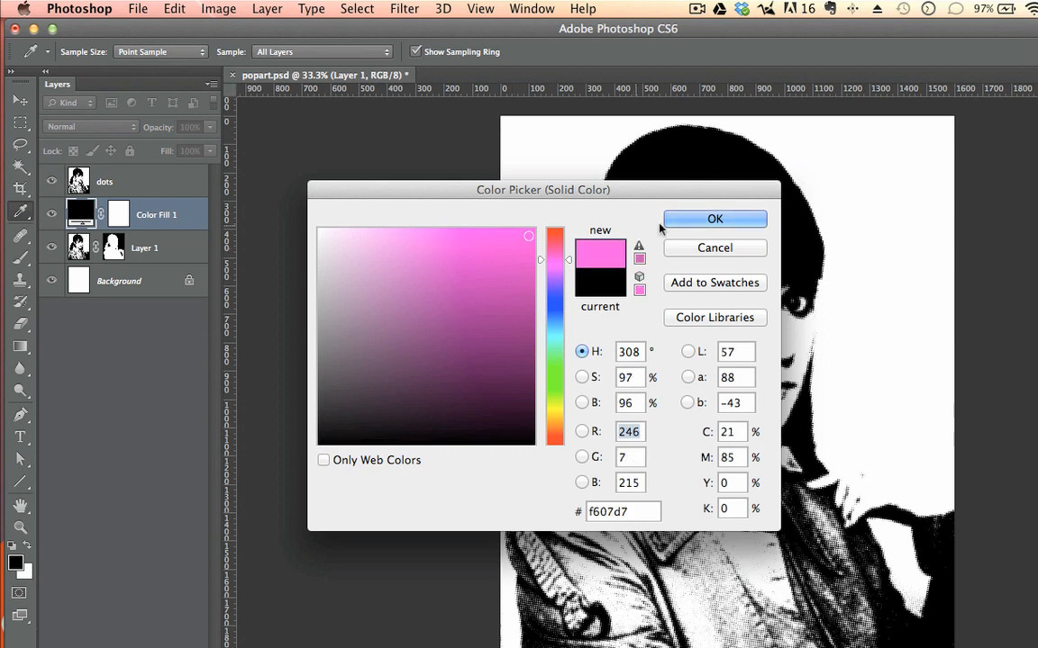
pyautogui.click(714, 218)
pyautogui.press('w')
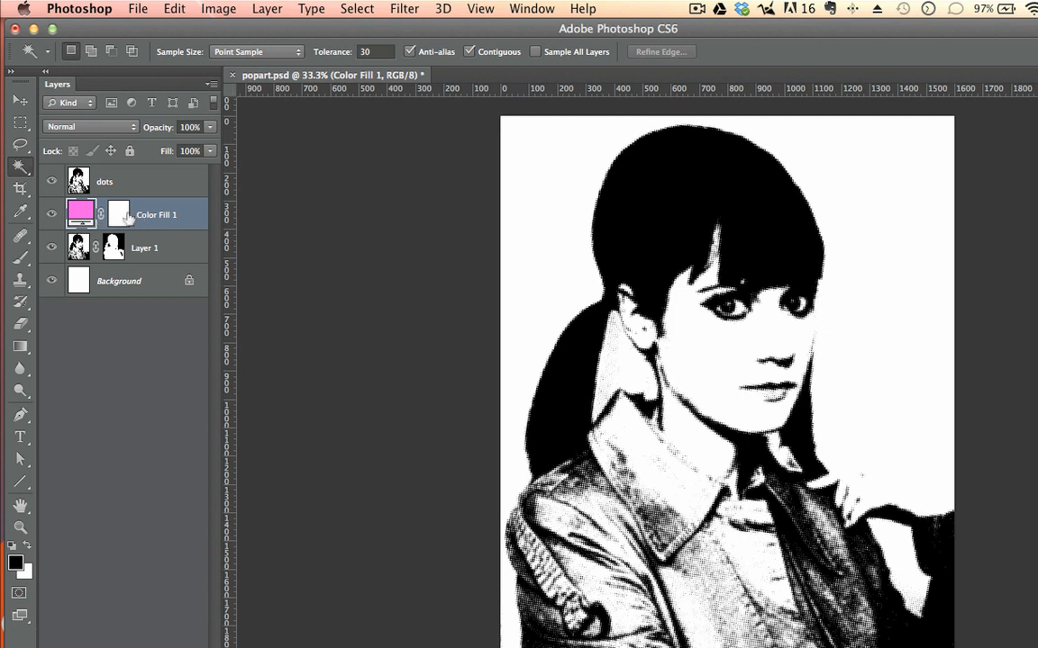
# Step: Set the dots layer's blend mode to Multiply
pyautogui.click(115, 182)
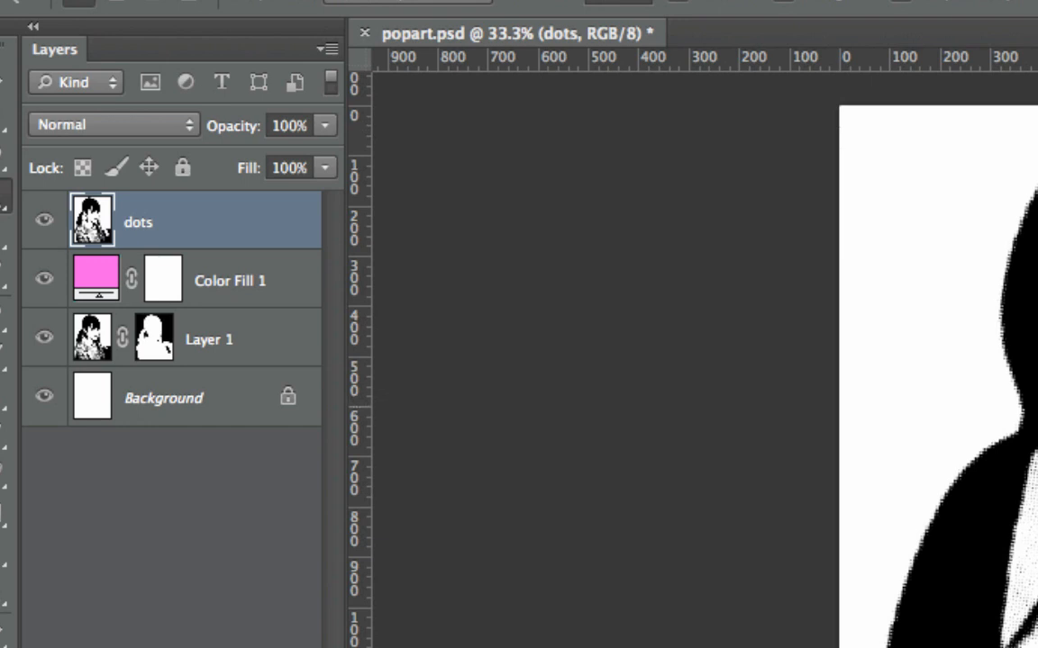
pyautogui.click(92, 125)
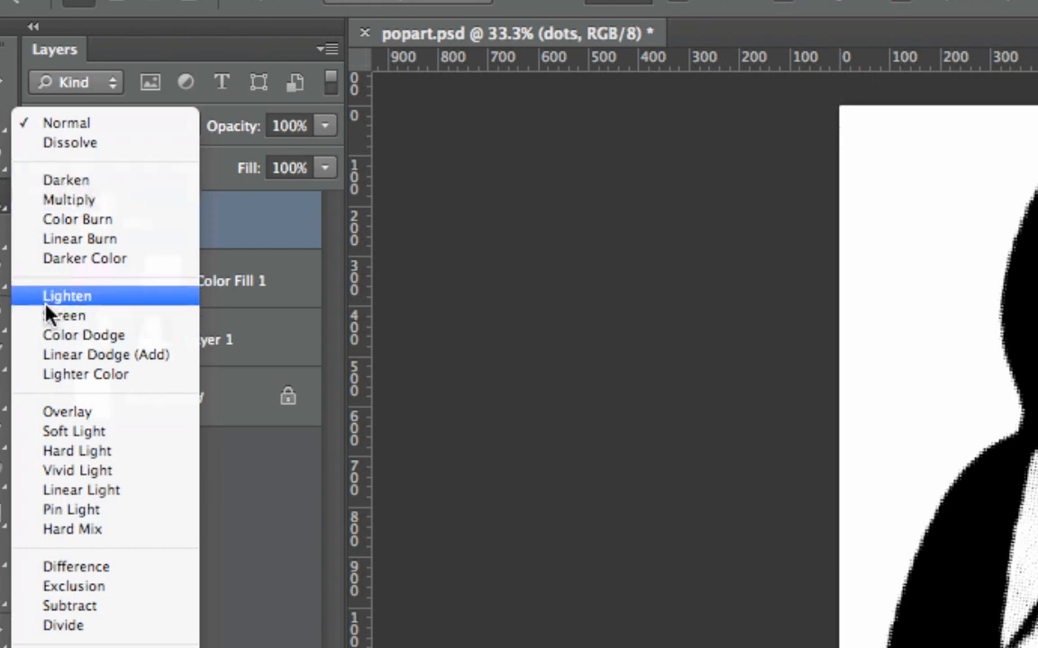
pyautogui.click(85, 200)
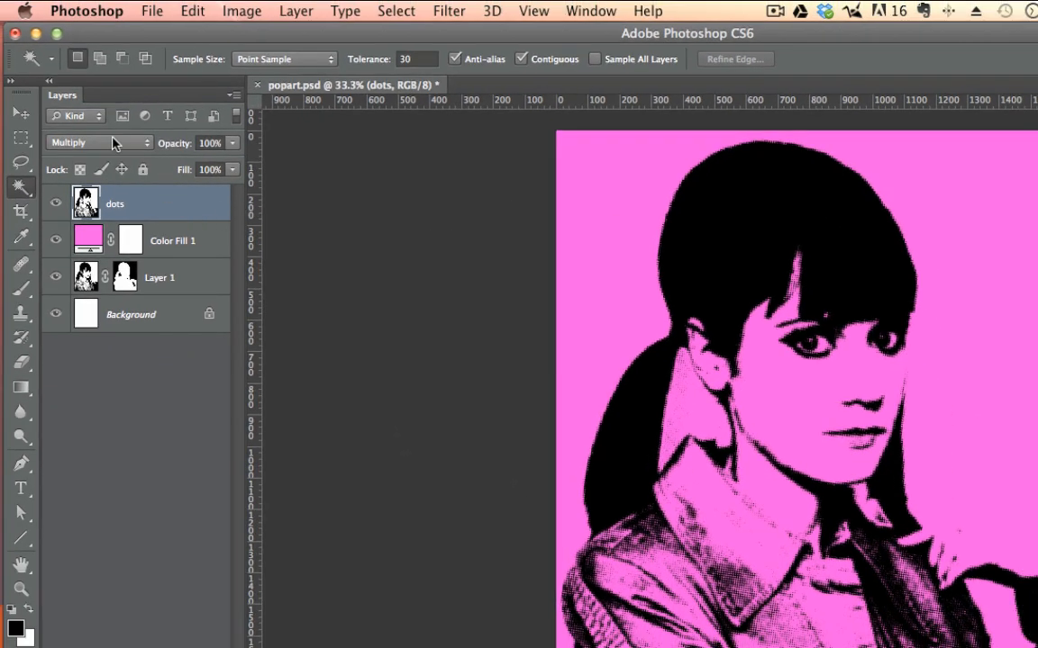
# Step: Switch the dots layer's blend mode to Normal and back to Multiply to compare the two
pyautogui.click(115, 142)
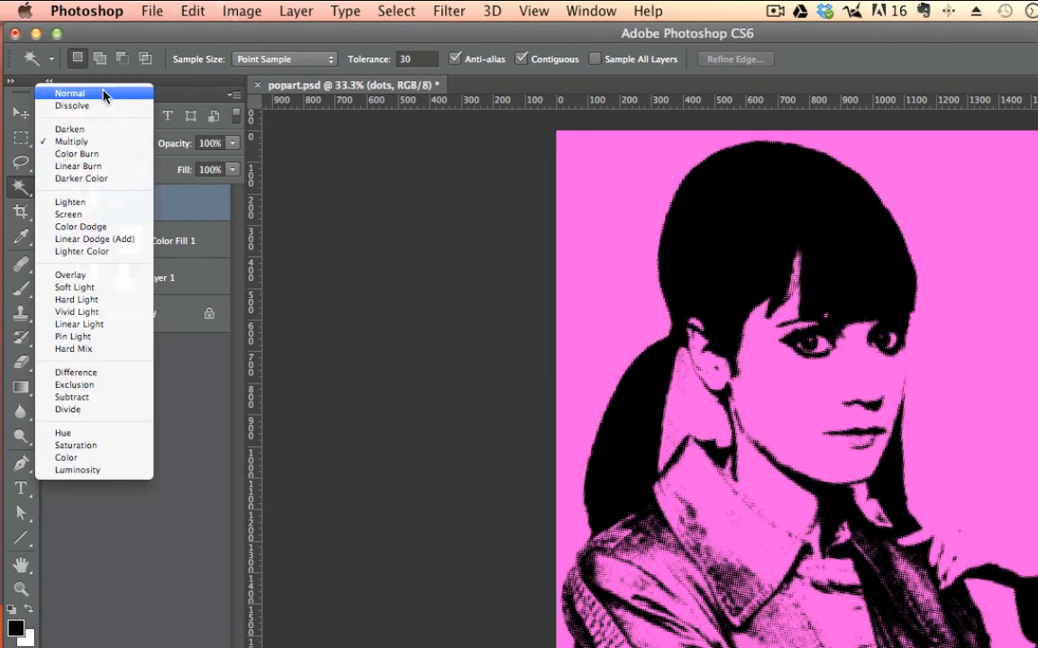
pyautogui.click(104, 94)
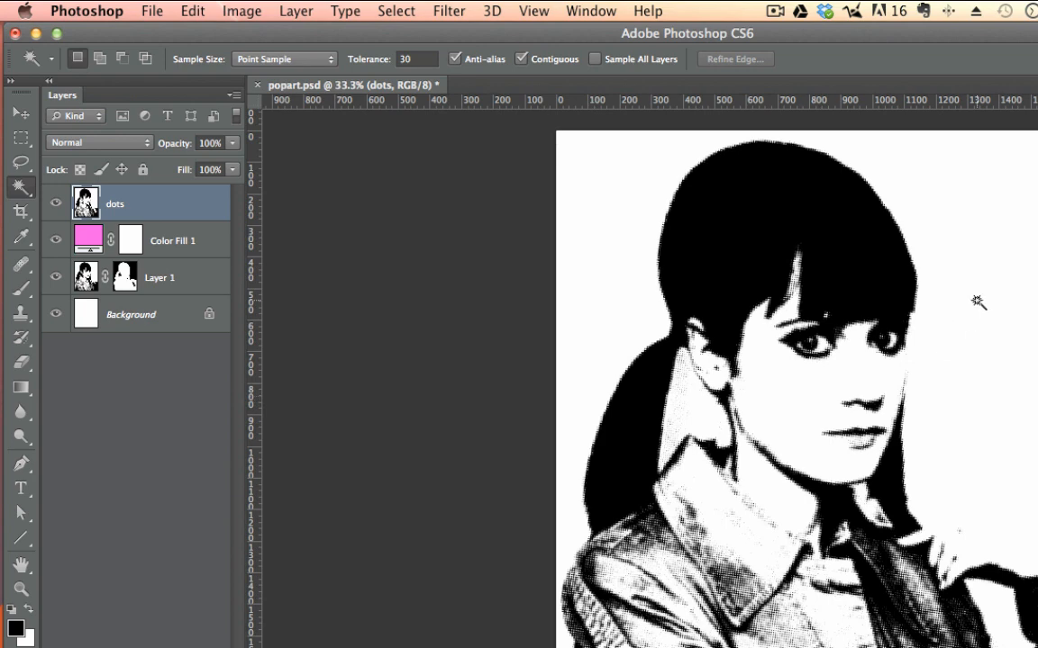
pyautogui.click(105, 143)
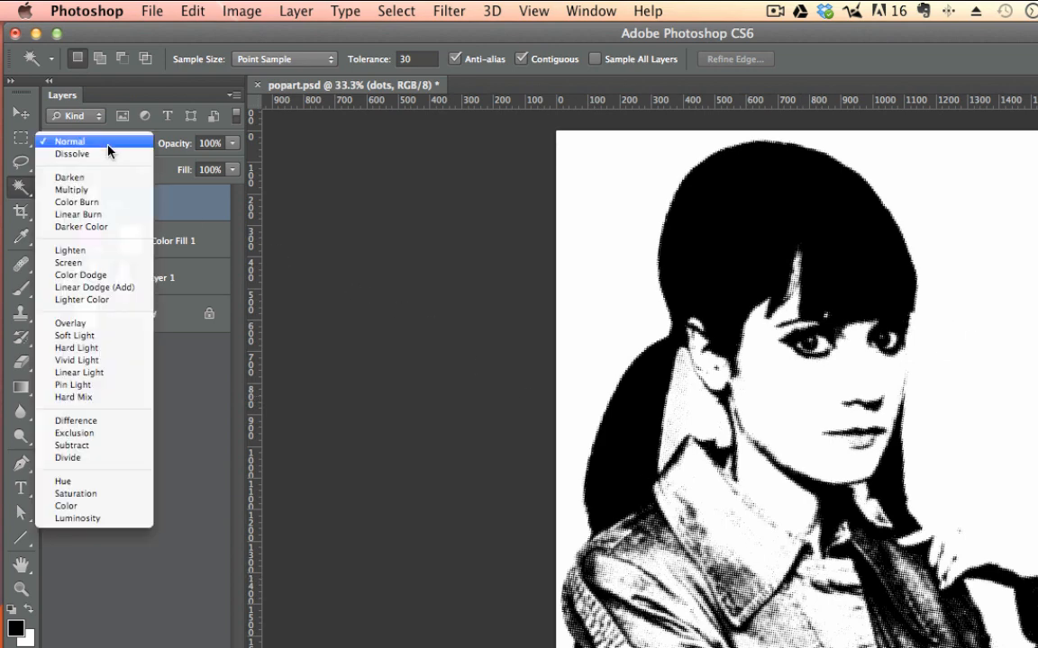
pyautogui.click(86, 190)
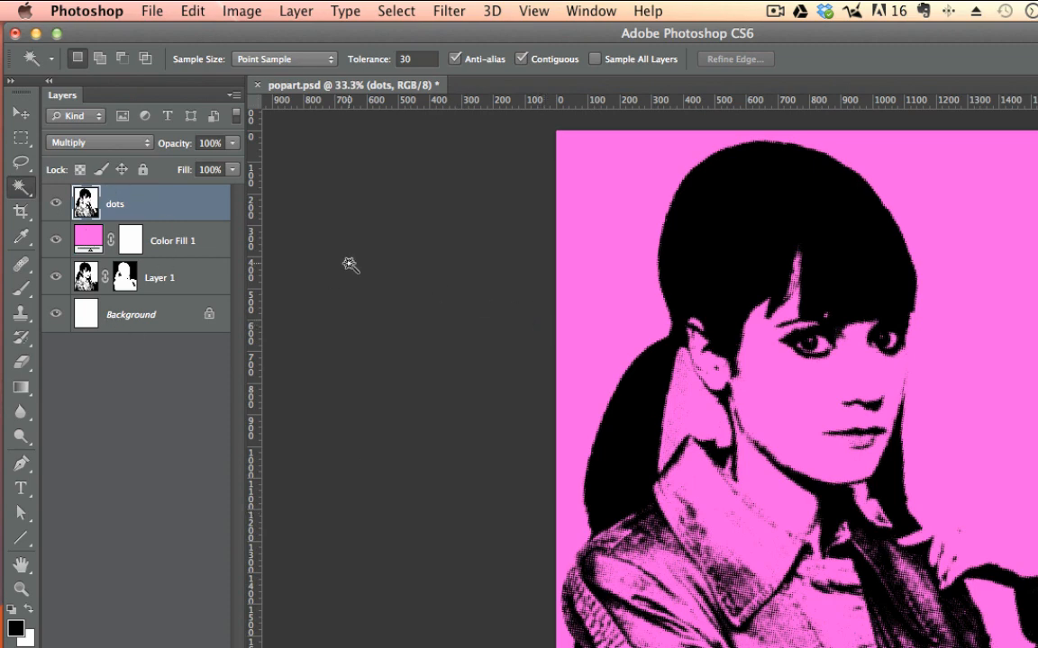
# Step: Change the pink Color Fill 1 layer's color to light blue
pyautogui.doubleClick(88, 239)
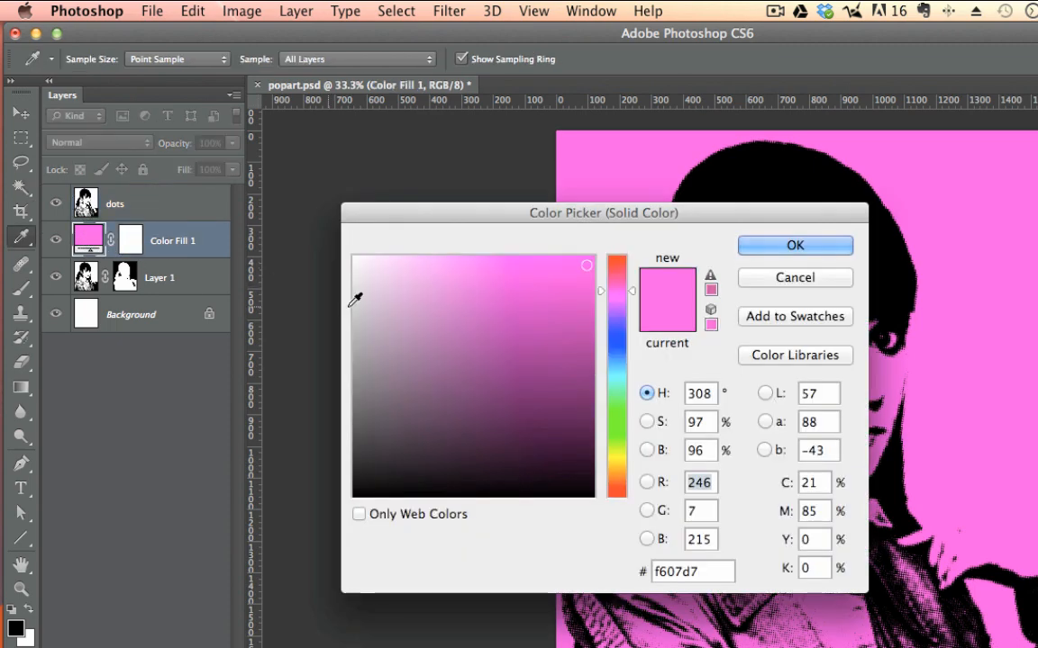
pyautogui.click(618, 372)
pyautogui.click(811, 243)
pyautogui.press('w')
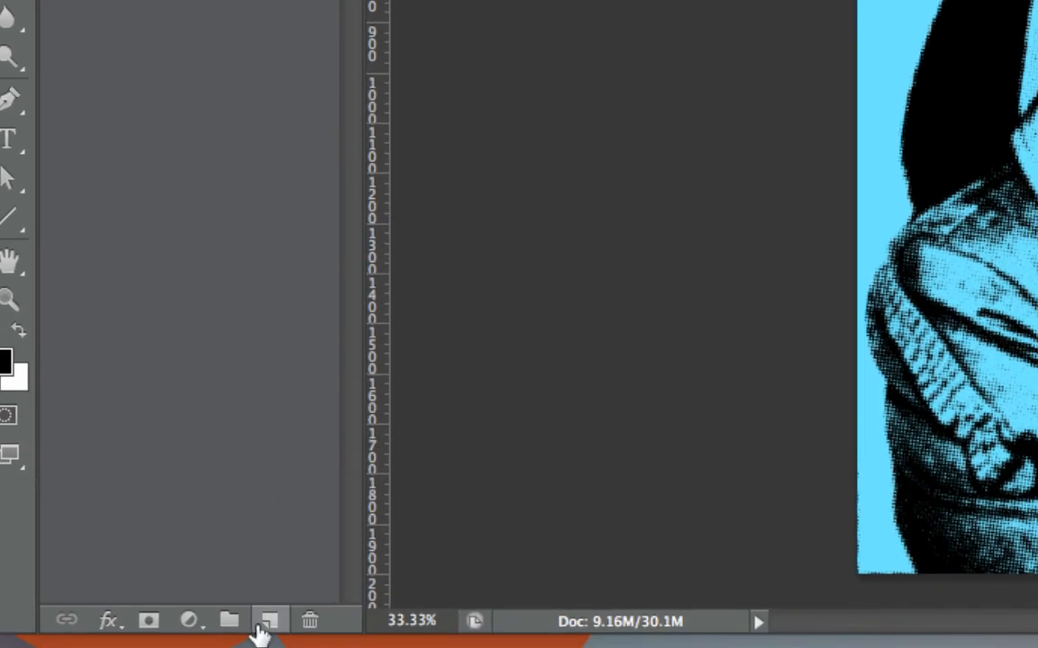
# Step: Add a second Solid Color fill layer in orange-red between Color Fill 1 and the dots layer
pyautogui.click(188, 620)
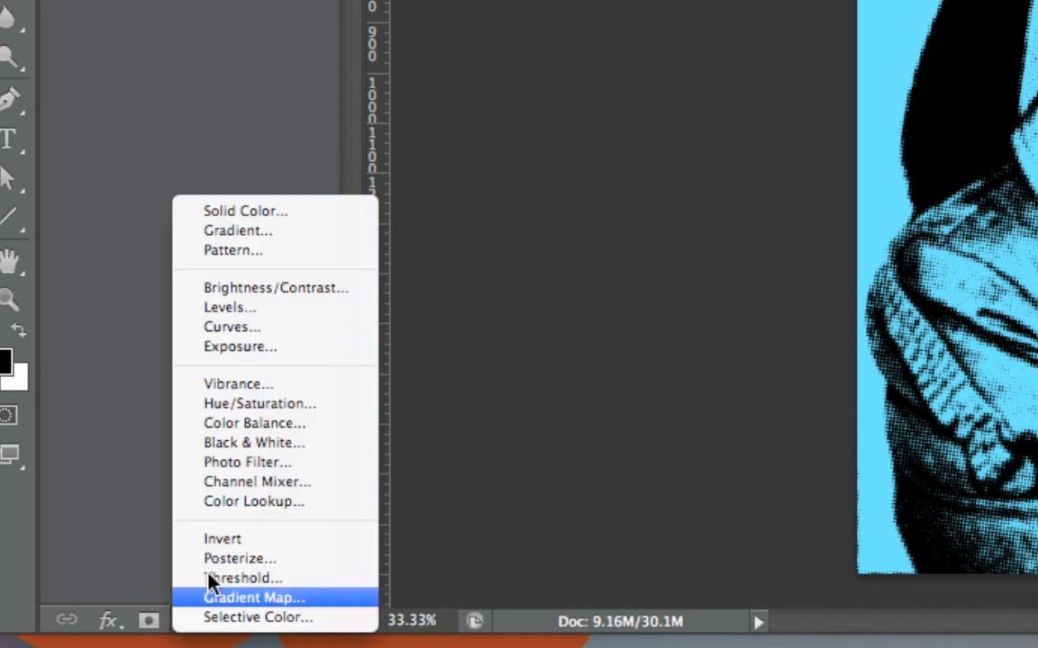
pyautogui.click(239, 209)
pyautogui.moveTo(713, 350); pyautogui.dragTo(1018, 243)
pyautogui.click(1037, 232)
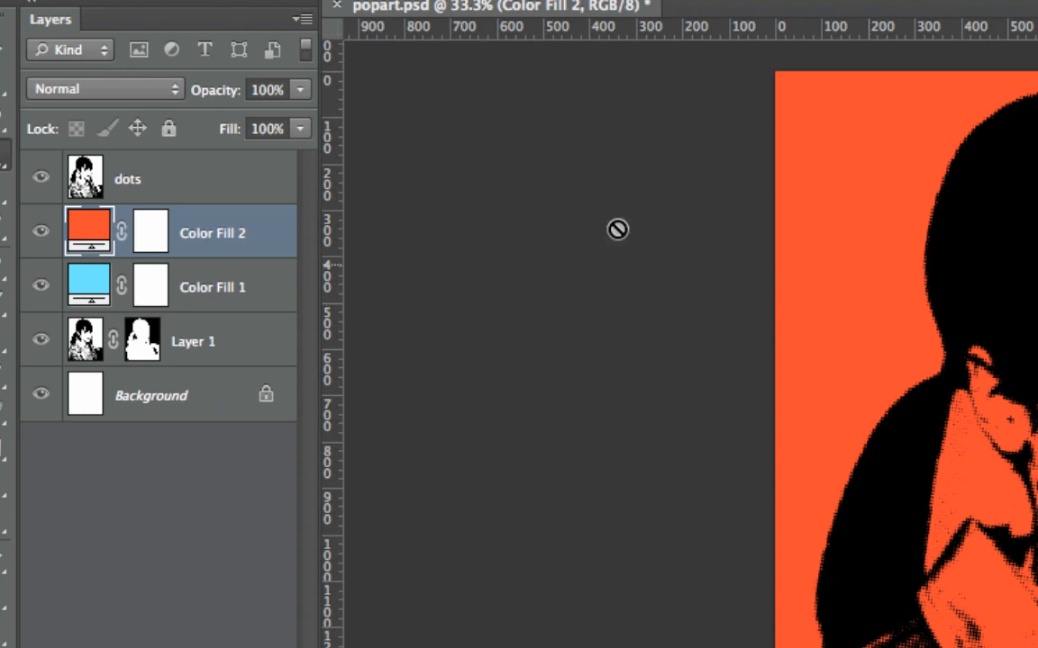
# Step: Invert the layer mask of Color Fill 2 to black so the orange-red fill is hidden
pyautogui.click(149, 240)
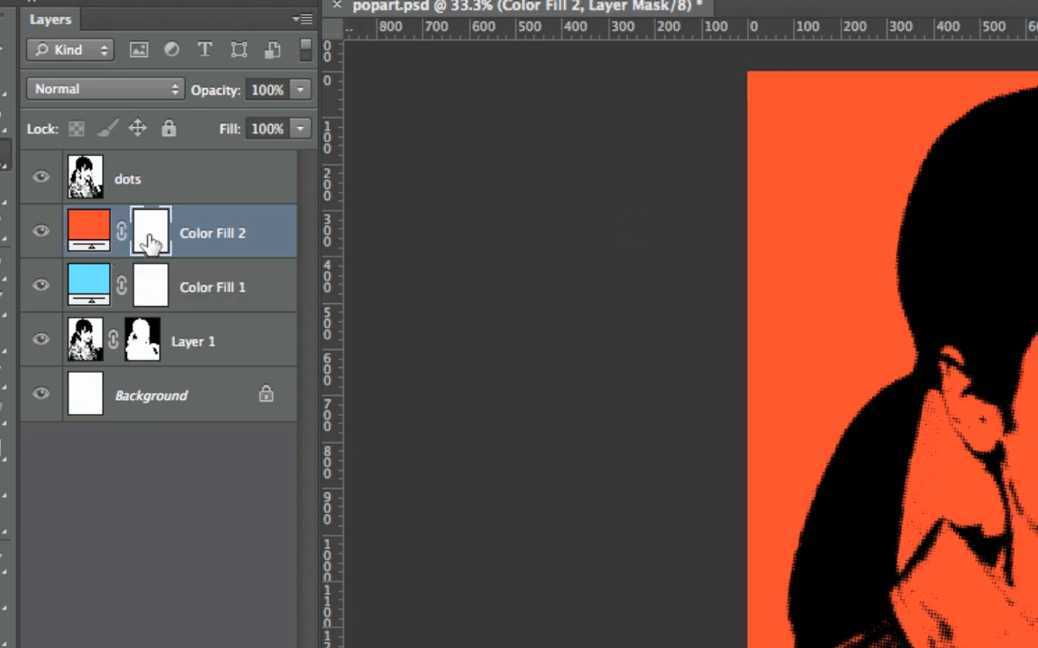
pyautogui.moveTo(1035, 209); pyautogui.dragTo(367, 270)
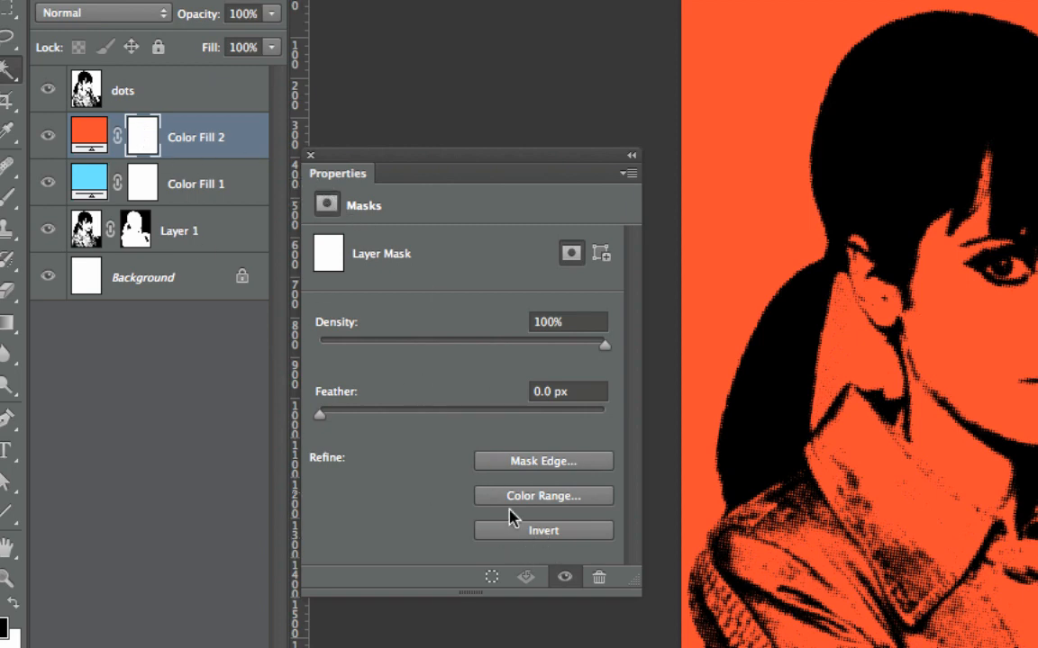
pyautogui.click(541, 533)
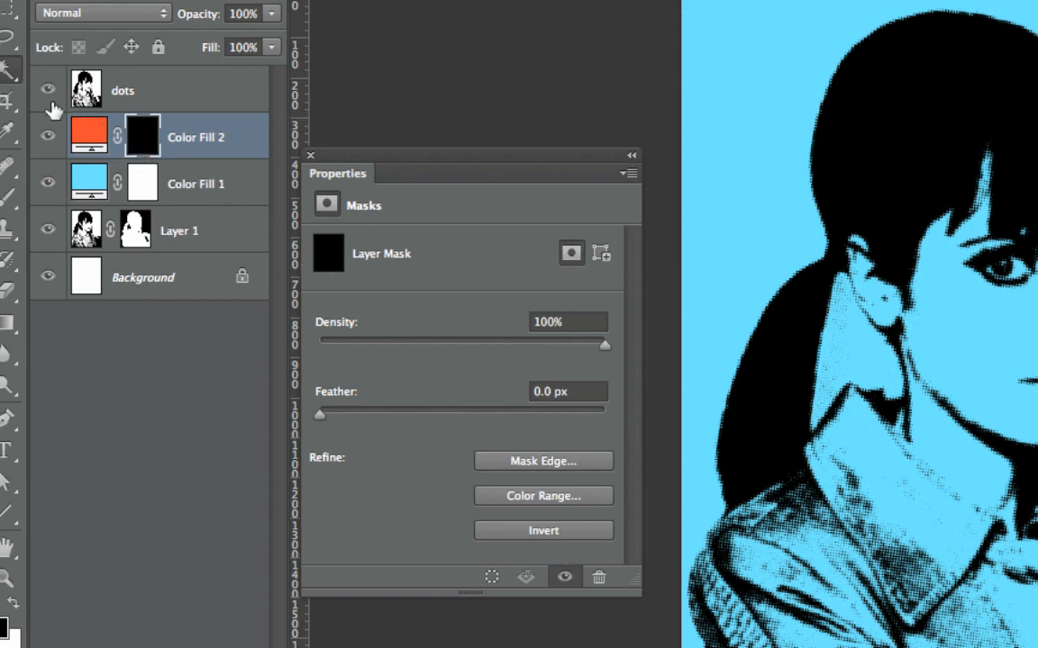
# Step: Paint white over the lips on the Color Fill 2 mask with a 100% hardness round brush to reveal the orange-red
pyautogui.click(6, 198)
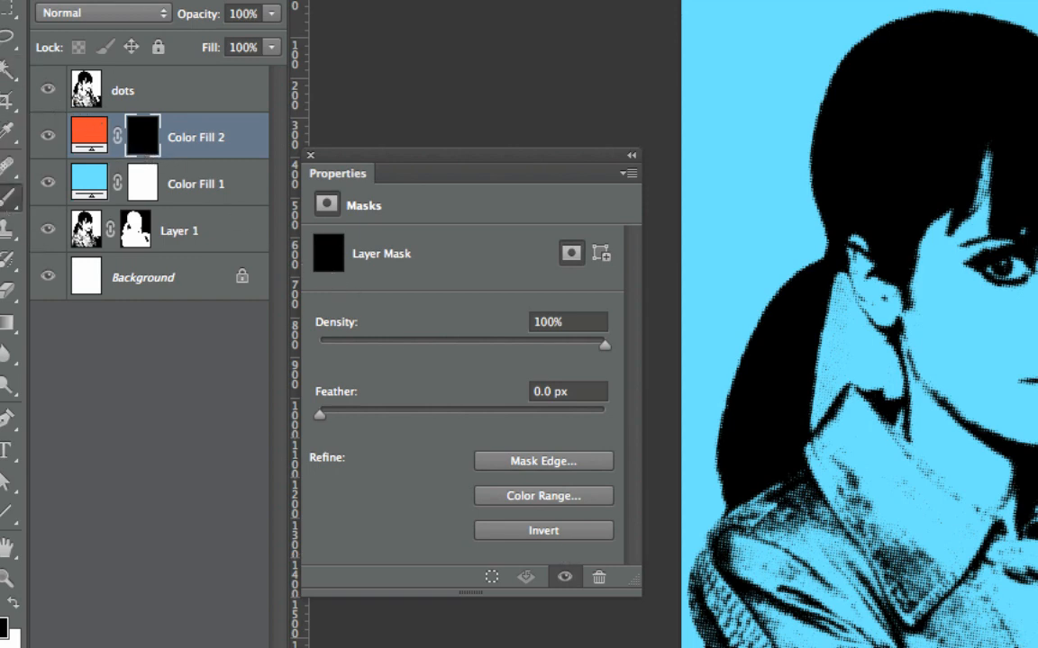
pyautogui.click(125, 2)
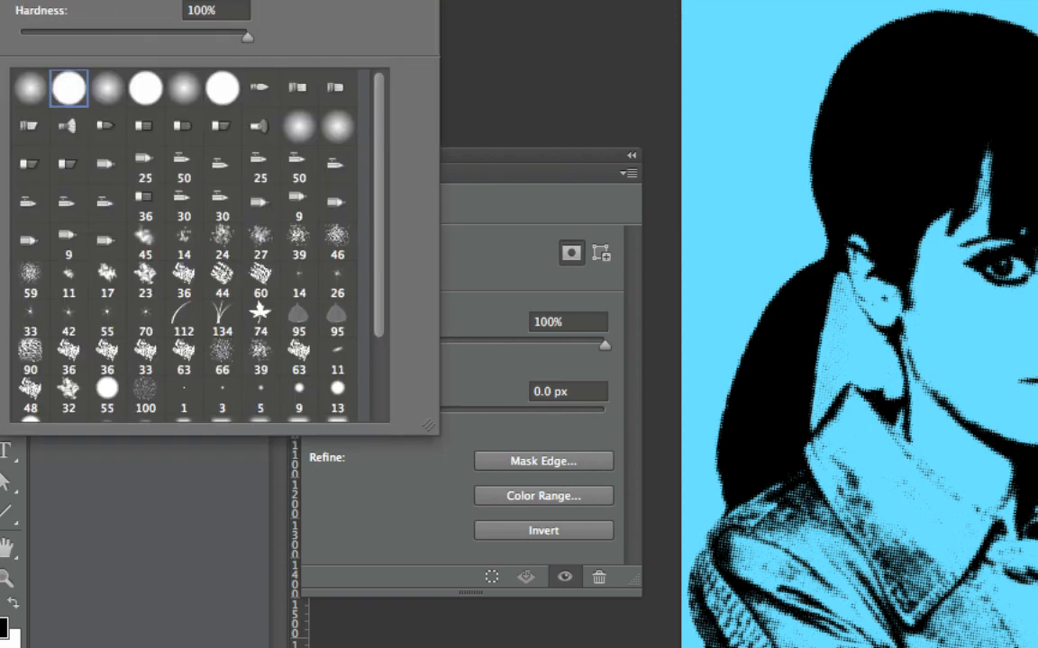
pyautogui.press('Return')
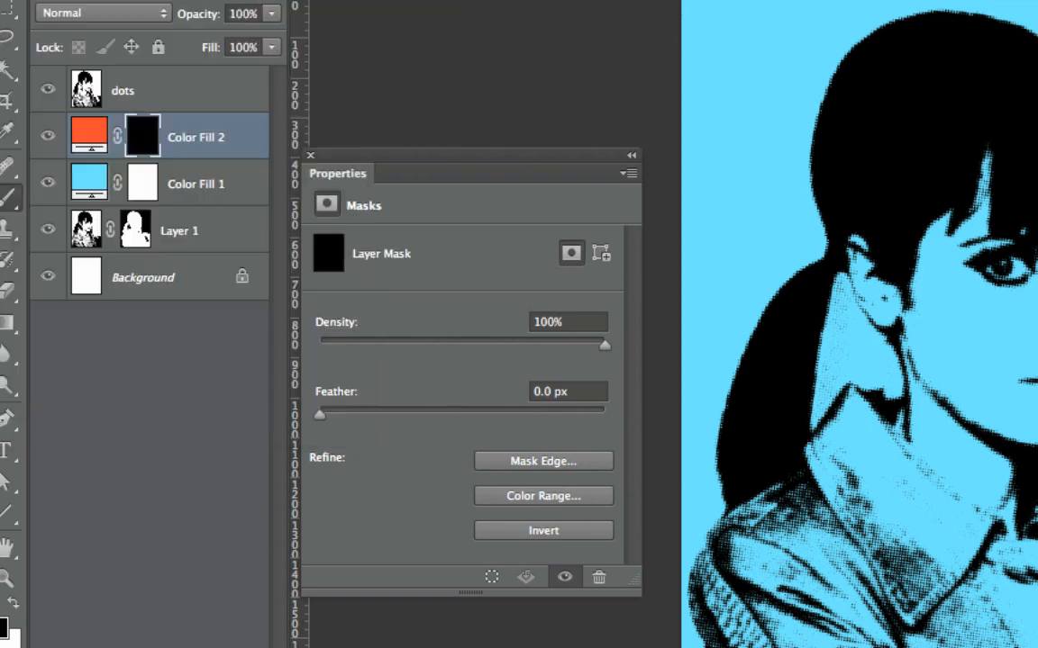
pyautogui.click(12, 607)
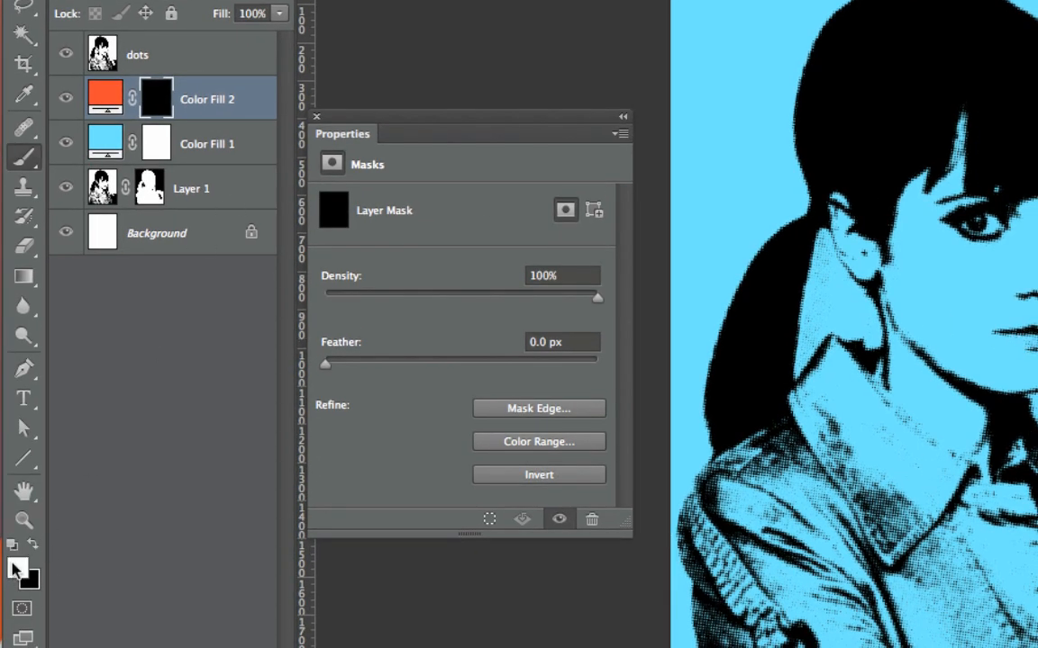
pyautogui.click(35, 546)
pyautogui.click(35, 546)
pyautogui.click(35, 545)
pyautogui.click(35, 546)
pyautogui.moveTo(1032, 335)
pyautogui.mouseDown()
pyautogui.moveTo(1004, 338)
pyautogui.moveTo(1037, 336)
pyautogui.mouseUp()
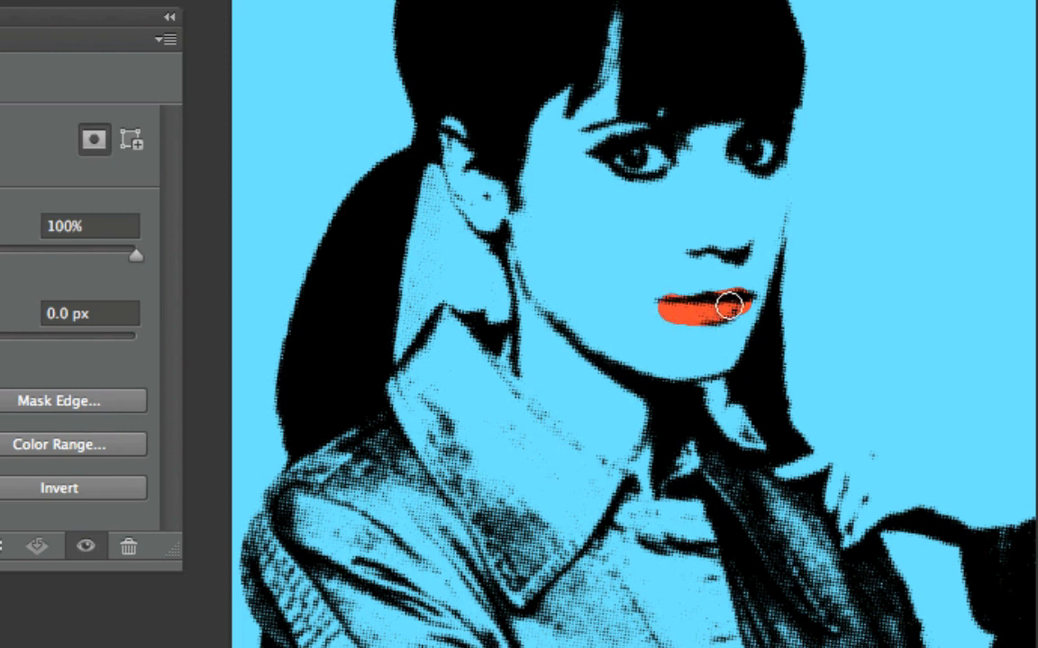
pyautogui.moveTo(727, 308)
pyautogui.mouseDown()
pyautogui.moveTo(672, 301)
pyautogui.moveTo(740, 302)
pyautogui.moveTo(674, 332)
pyautogui.mouseUp()
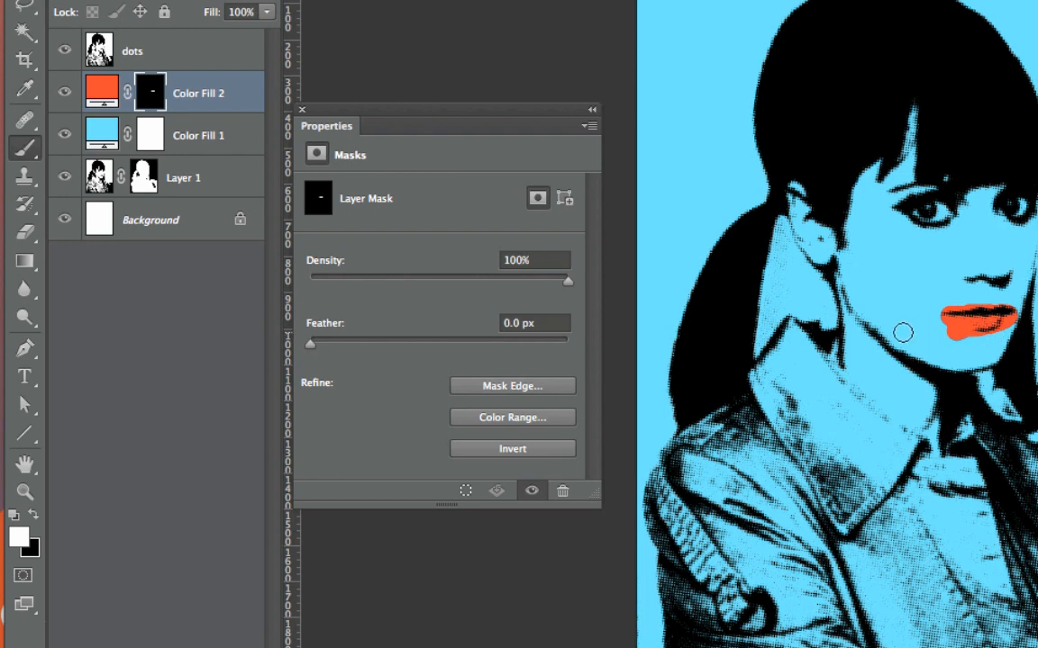
# Step: Paint black around the lips on the Color Fill 2 mask to trim the excess orange-red, and reduce the brush size to 25
pyautogui.click(34, 517)
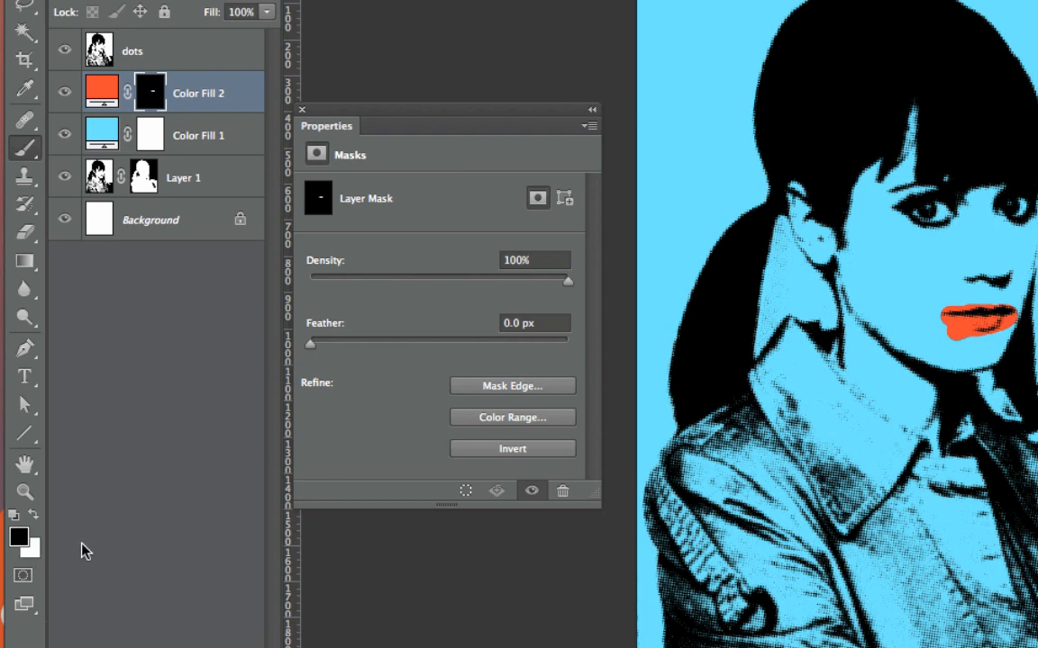
pyautogui.press('x')
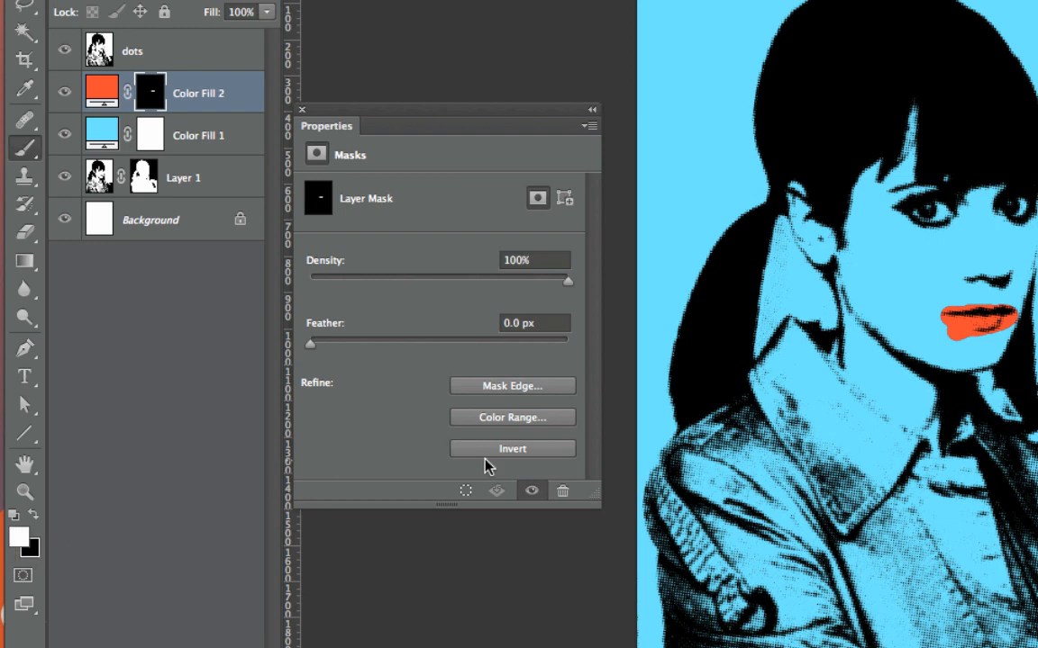
pyautogui.press('x')
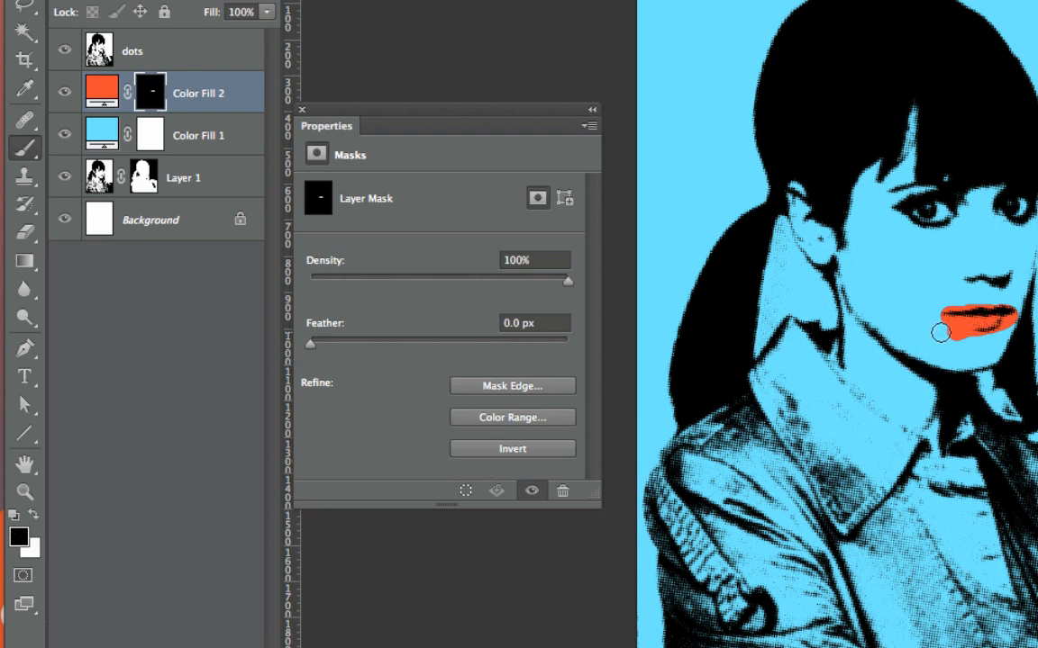
pyautogui.moveTo(939, 334); pyautogui.dragTo(974, 337)
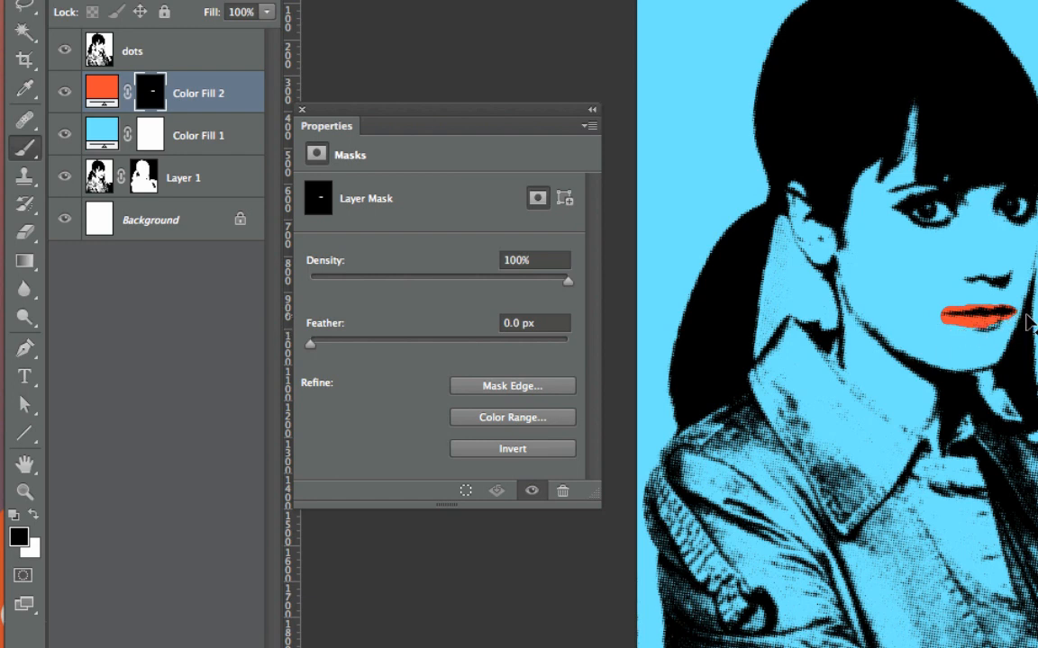
pyautogui.scroll(5, 1027, 320)
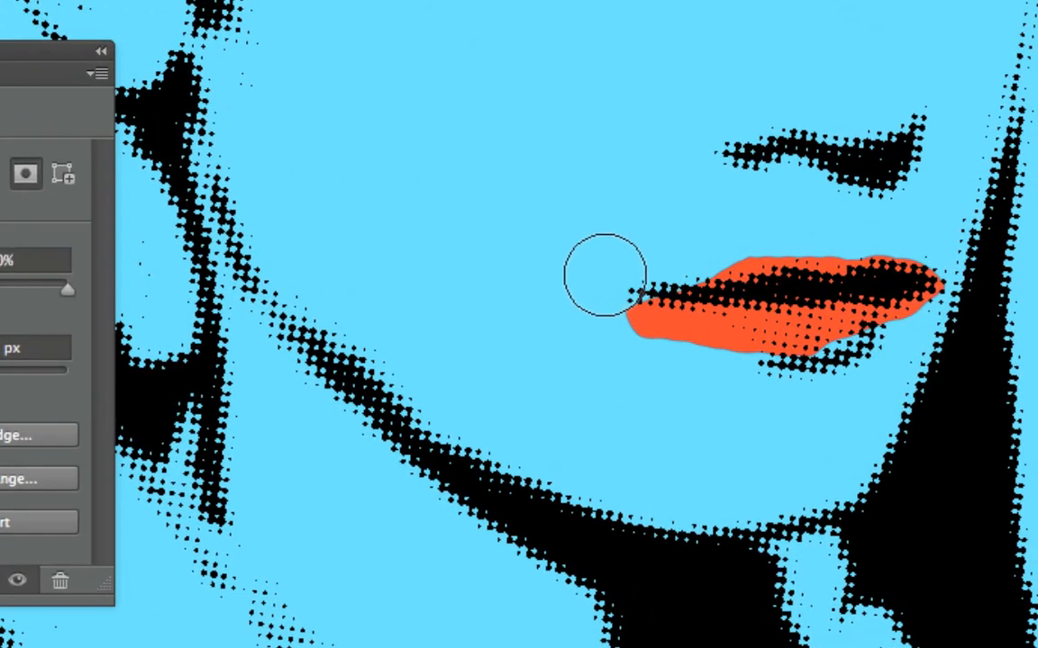
pyautogui.moveTo(609, 317)
pyautogui.mouseDown()
pyautogui.moveTo(672, 360)
pyautogui.moveTo(861, 382)
pyautogui.moveTo(887, 351)
pyautogui.mouseUp()
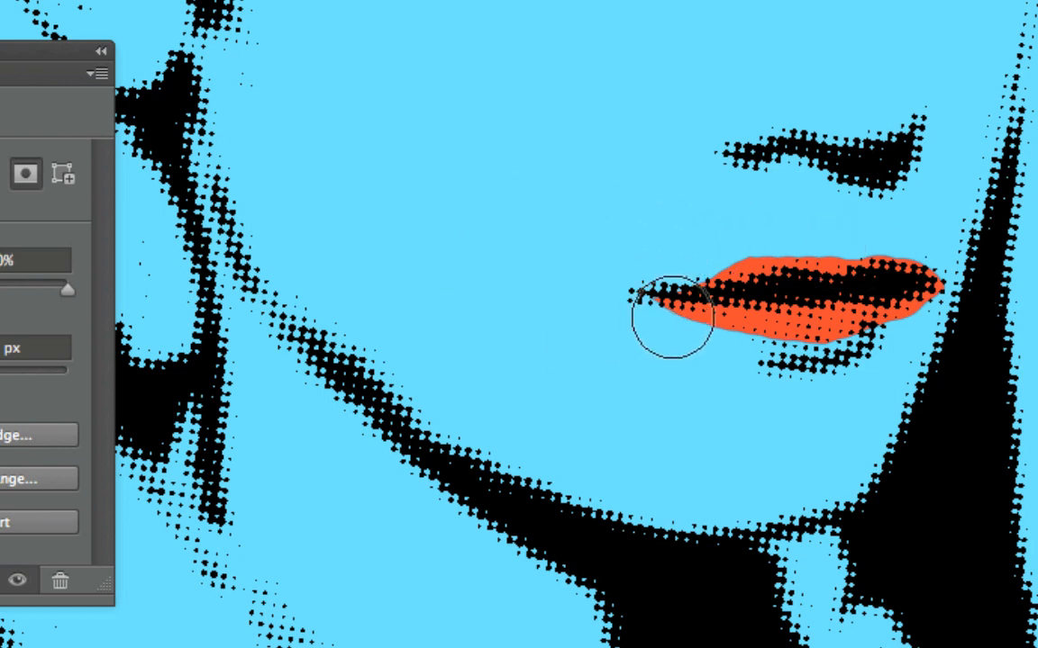
pyautogui.press('[')
pyautogui.press('[')
pyautogui.press('[')
pyautogui.press('[')
pyautogui.press('[')
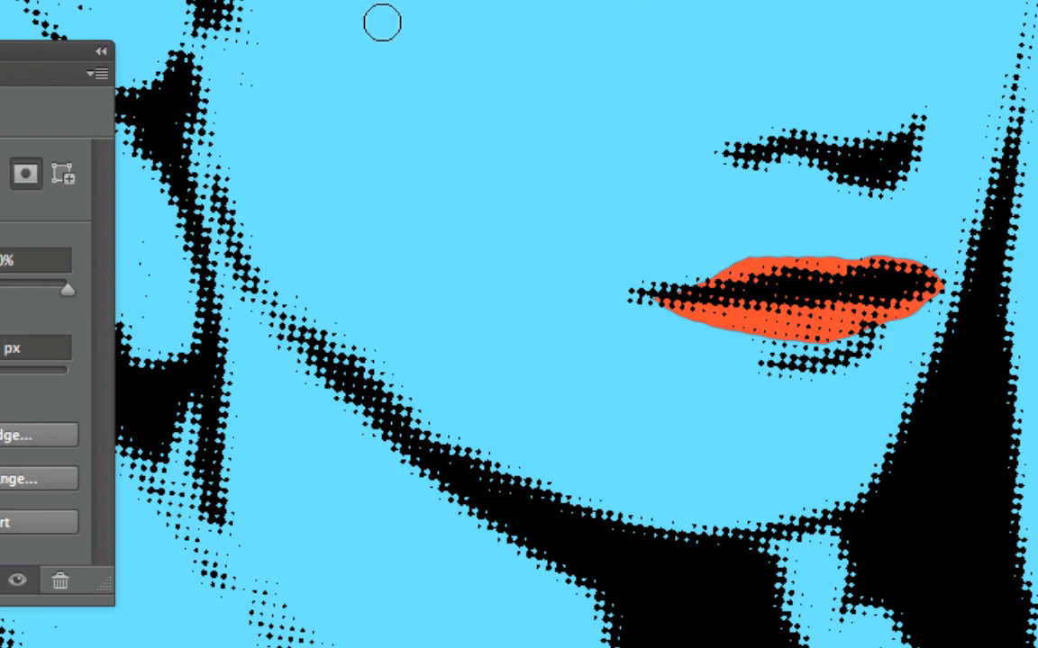
# Step: Examine the lips, face, hair and collar up close, and check the whole portrait at 33.33% zoom
pyautogui.scroll(10, 397, 34)
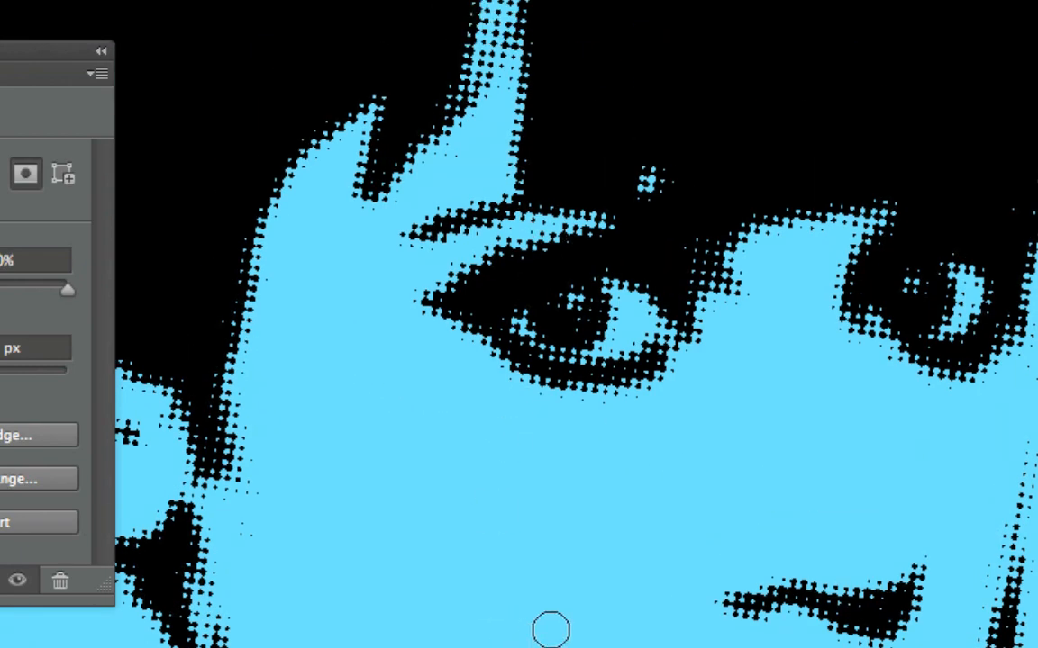
pyautogui.scroll(-10, 550, 629)
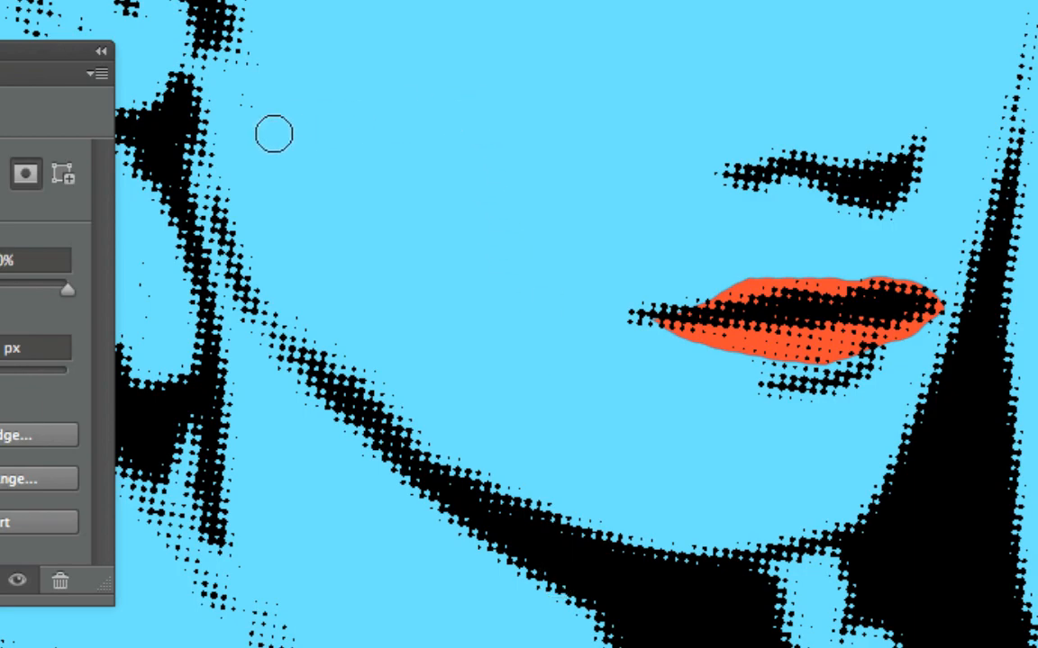
pyautogui.scroll(10, 274, 134)
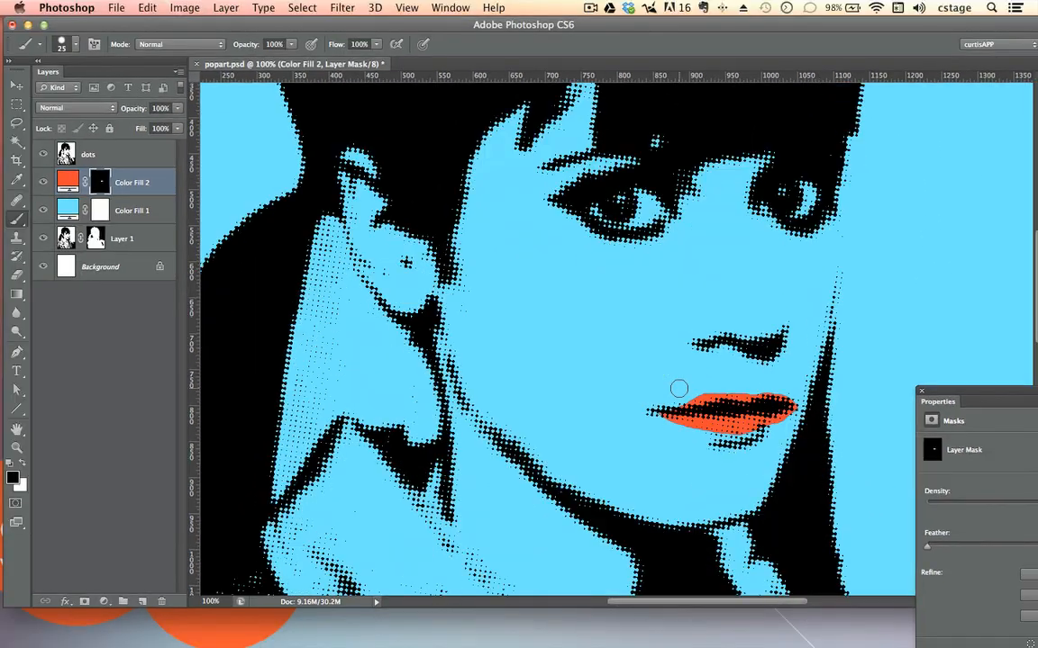
pyautogui.scroll(-1, 678, 389)
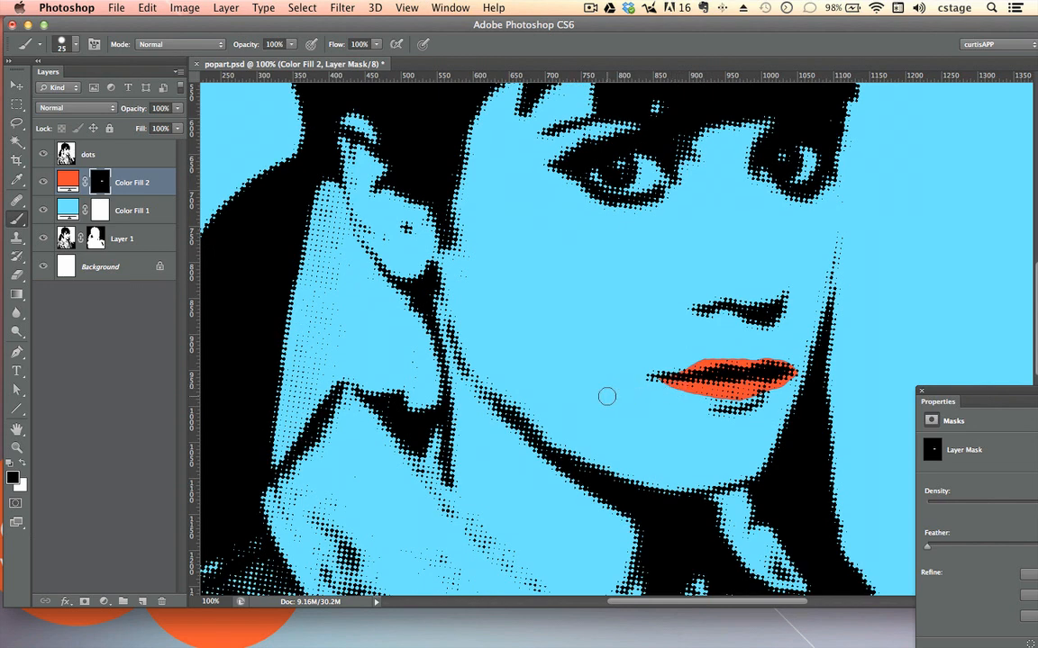
pyautogui.scroll(9, 356, 182)
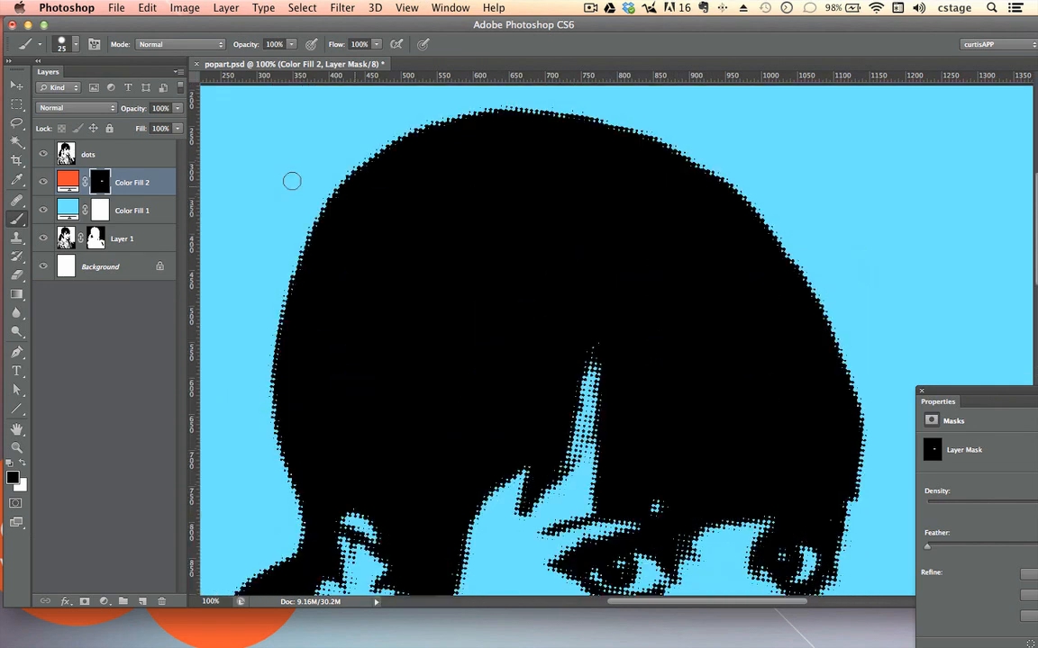
pyautogui.scroll(-12, 811, 283)
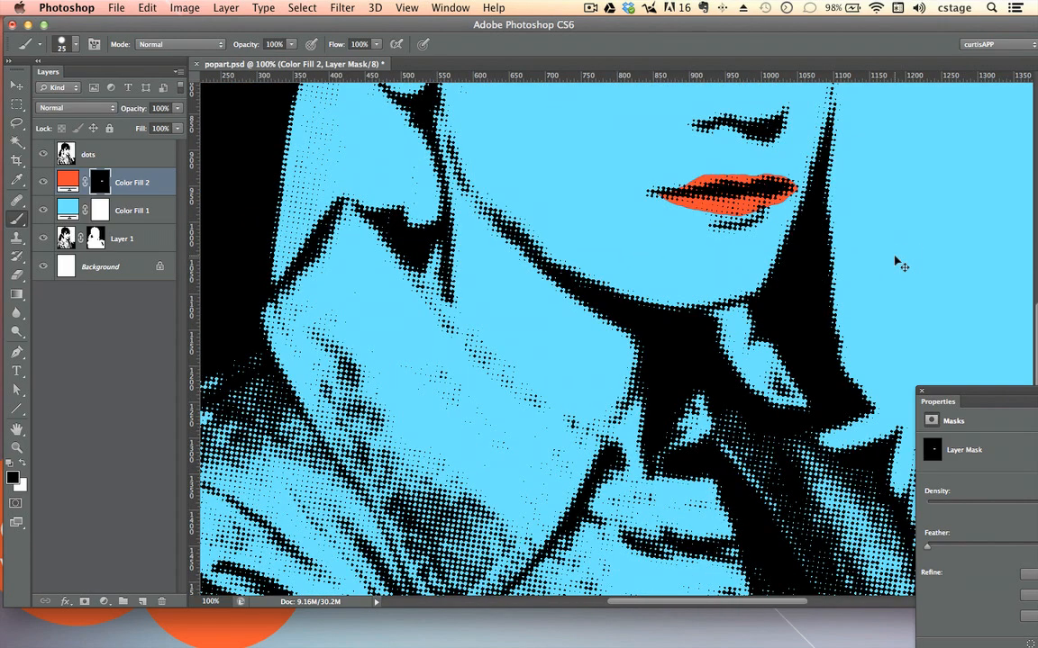
pyautogui.press('super+minus')
pyautogui.press('super+minus')
pyautogui.press('super+minus')
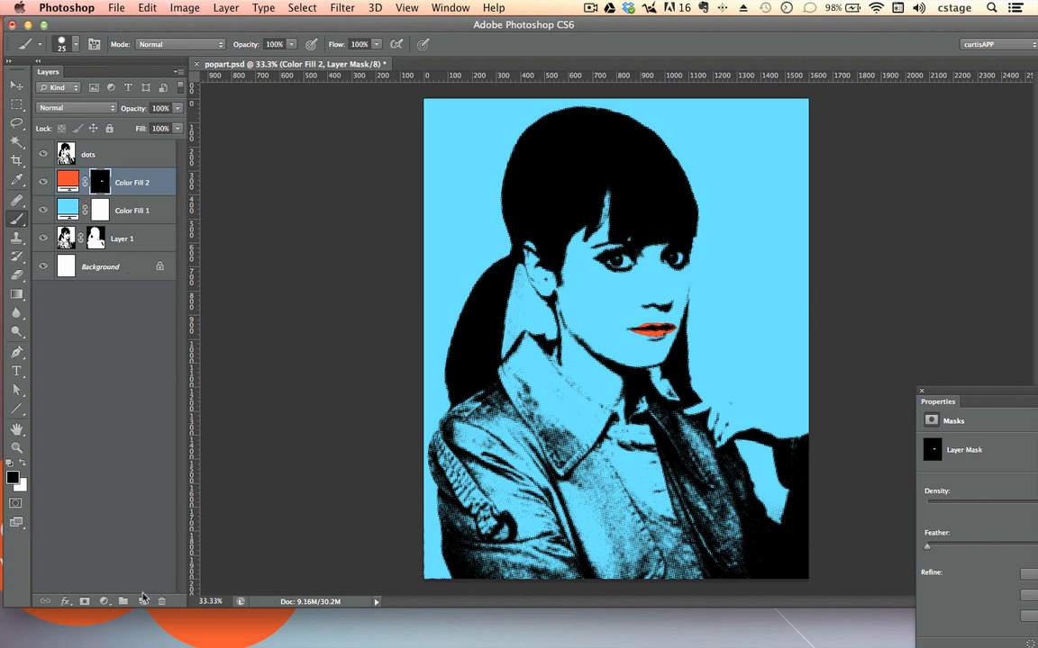
# Step: Add a third Solid Color fill layer in bright yellow between Color Fill 2 and the dots layer
pyautogui.click(104, 600)
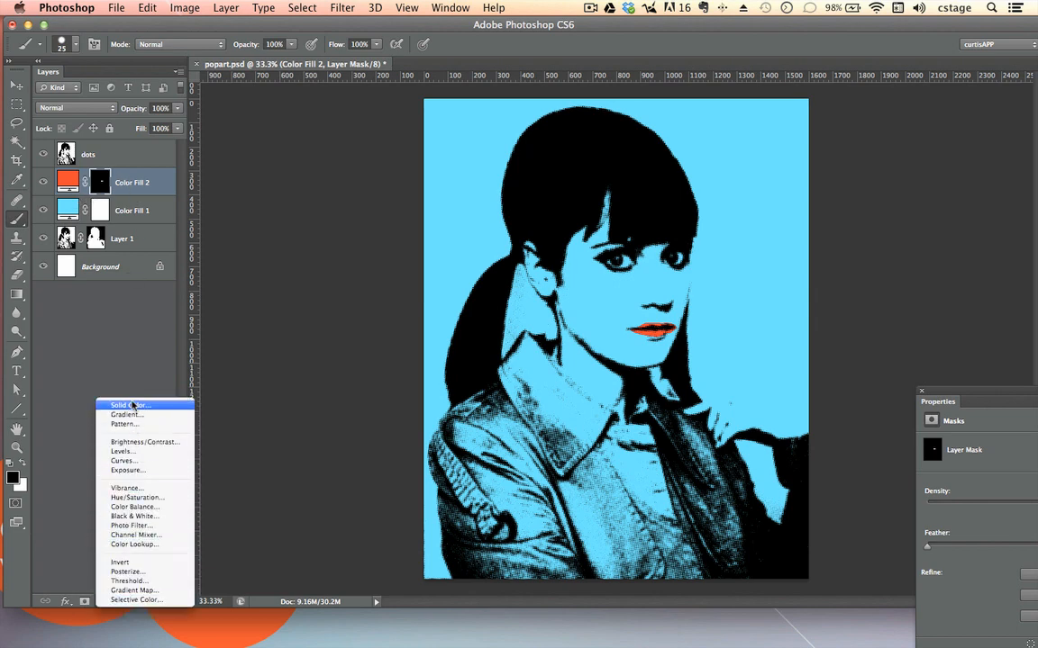
pyautogui.click(133, 405)
pyautogui.click(469, 348)
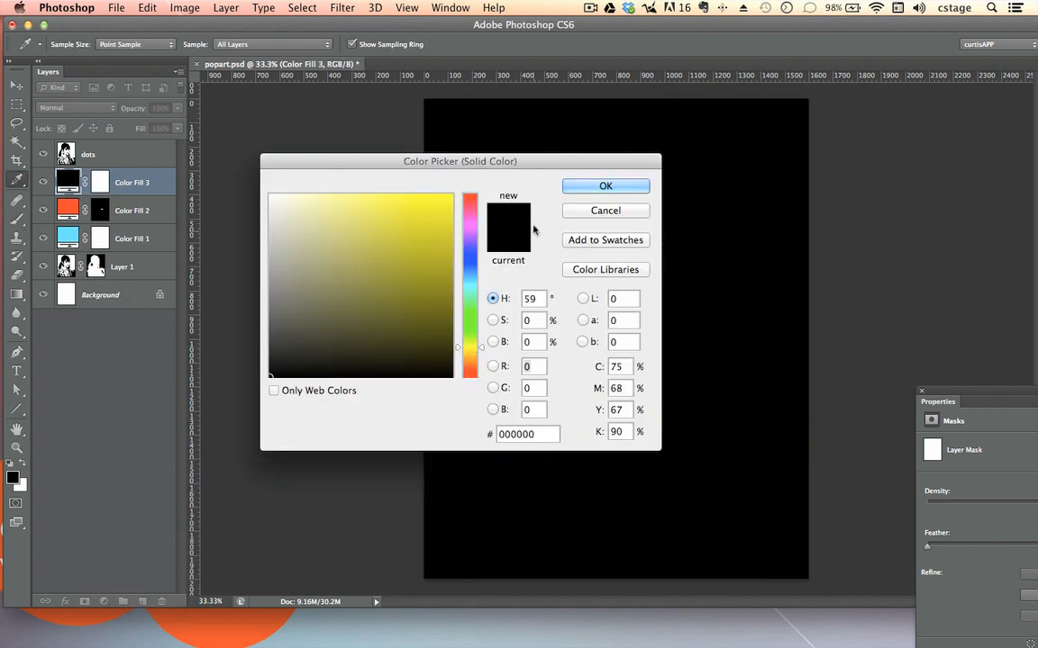
pyautogui.click(452, 196)
pyautogui.click(605, 186)
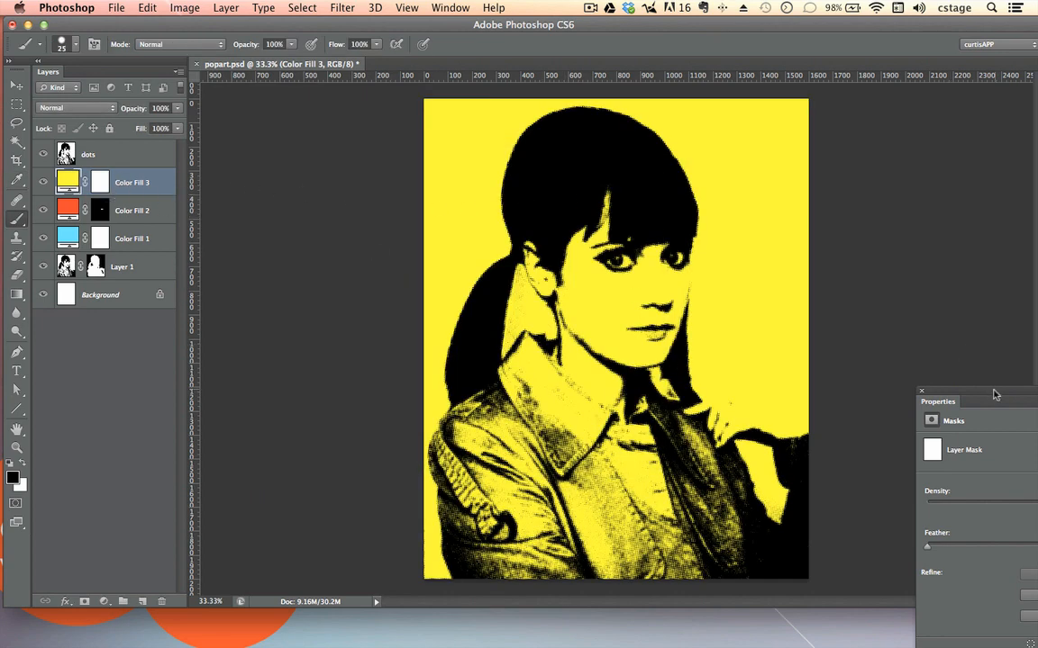
# Step: Invert the layer mask of Color Fill 3 to black so the yellow fill is hidden
pyautogui.moveTo(995, 394); pyautogui.dragTo(288, 220)
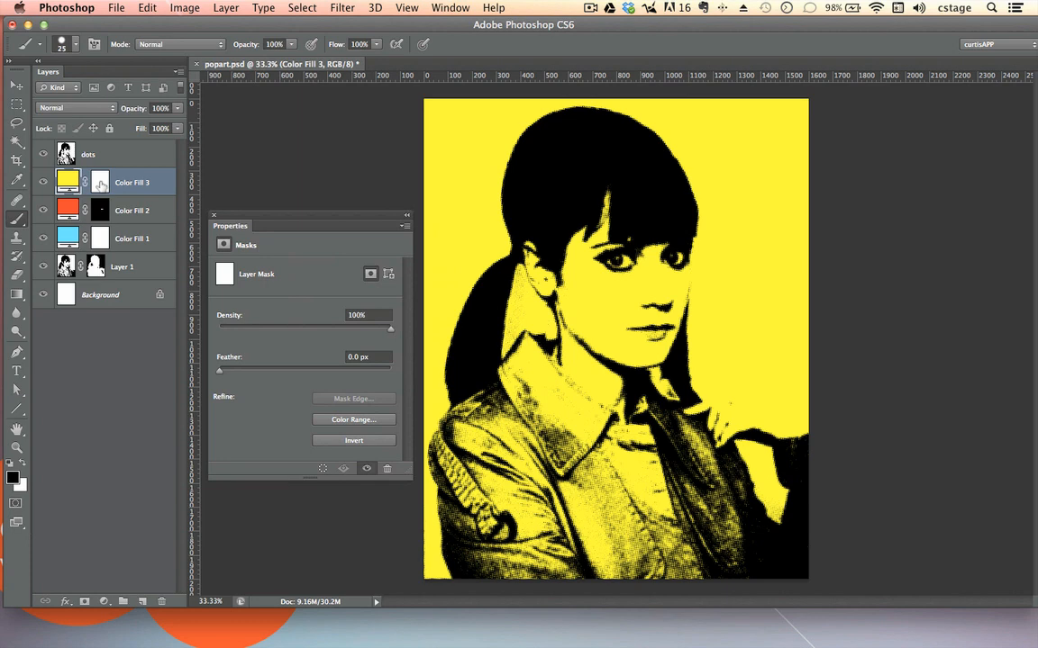
pyautogui.click(100, 185)
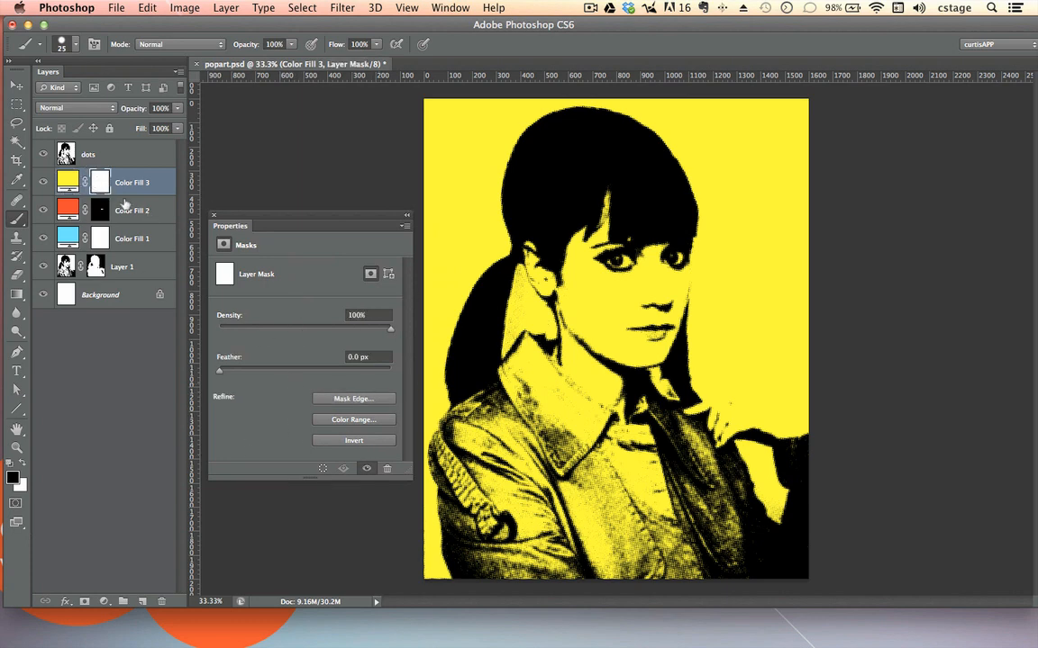
pyautogui.click(361, 441)
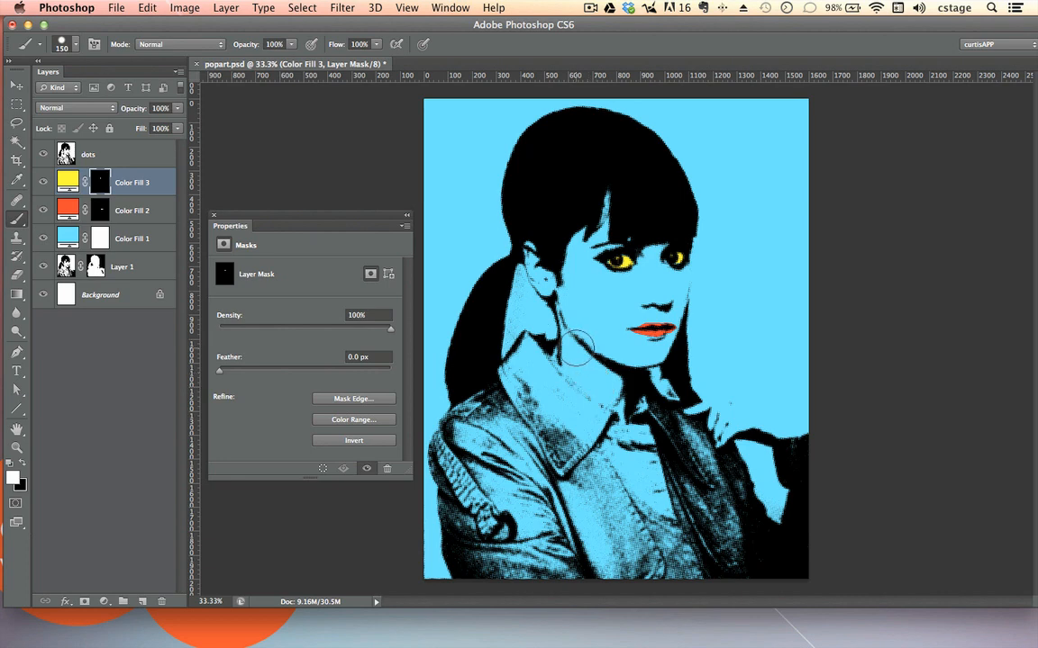
# Step: Paint white with a 150 px brush on the Color Fill 3 mask to reveal yellow across the neck, ear and side of the face
pyautogui.click(600, 389)
pyautogui.moveTo(576, 369)
pyautogui.mouseDown()
pyautogui.moveTo(462, 290)
pyautogui.moveTo(397, 223)
pyautogui.mouseUp()
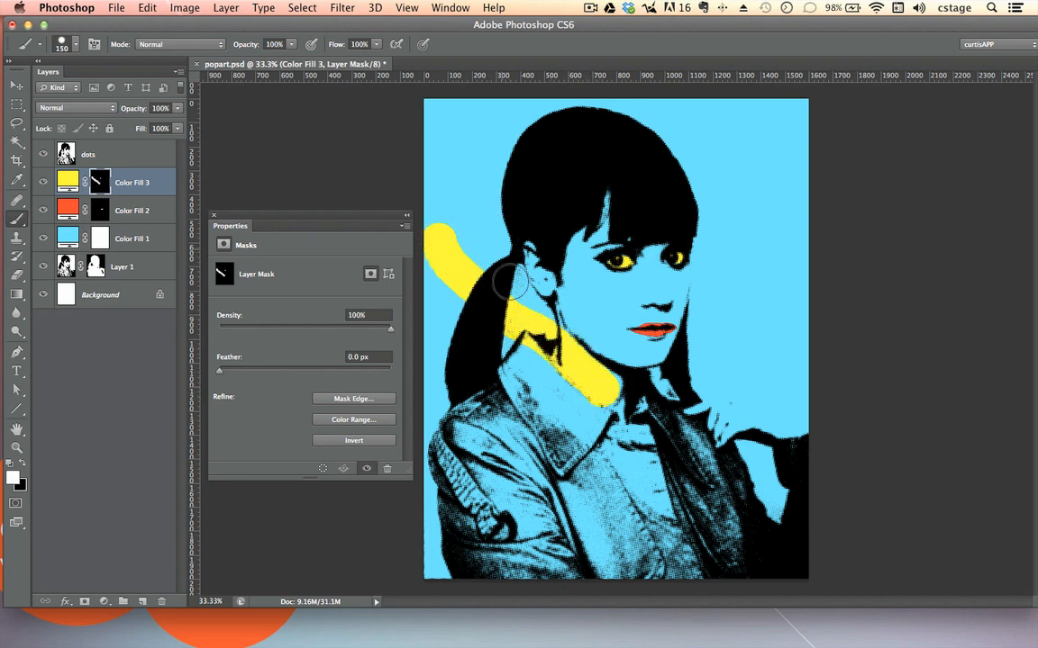
pyautogui.moveTo(602, 382)
pyautogui.mouseDown()
pyautogui.moveTo(554, 342)
pyautogui.moveTo(574, 261)
pyautogui.moveTo(537, 236)
pyautogui.moveTo(535, 277)
pyautogui.moveTo(541, 237)
pyautogui.moveTo(573, 265)
pyautogui.moveTo(580, 208)
pyautogui.moveTo(570, 331)
pyautogui.mouseUp()
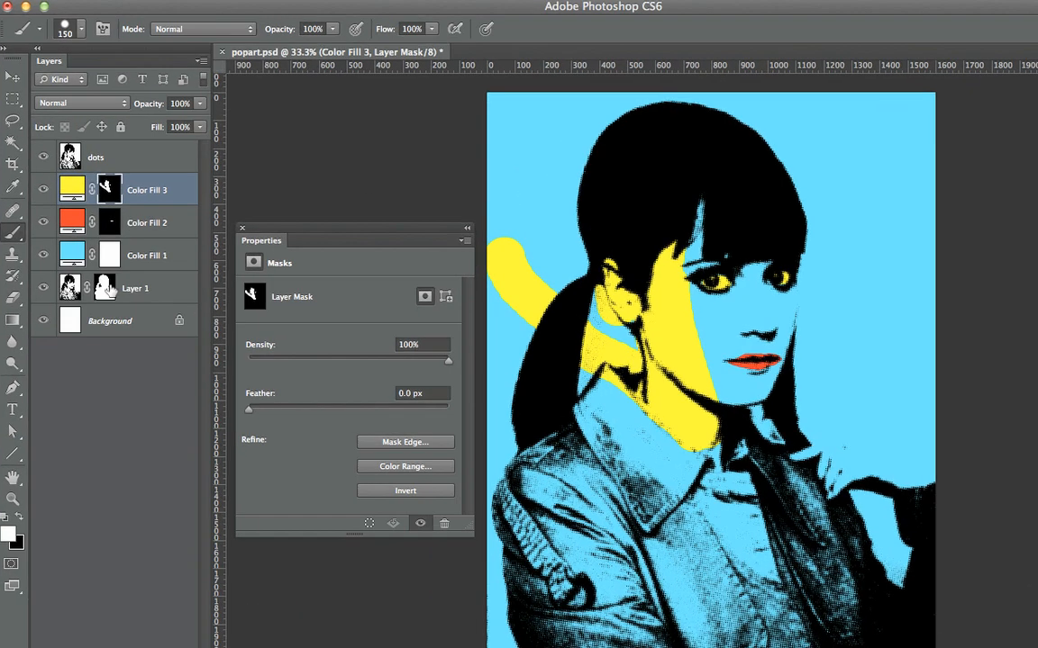
# Step: Load the Layer 1 mask as a selection and add a new layer named whitemask directly above Layer 1
pyautogui.click(98, 267)
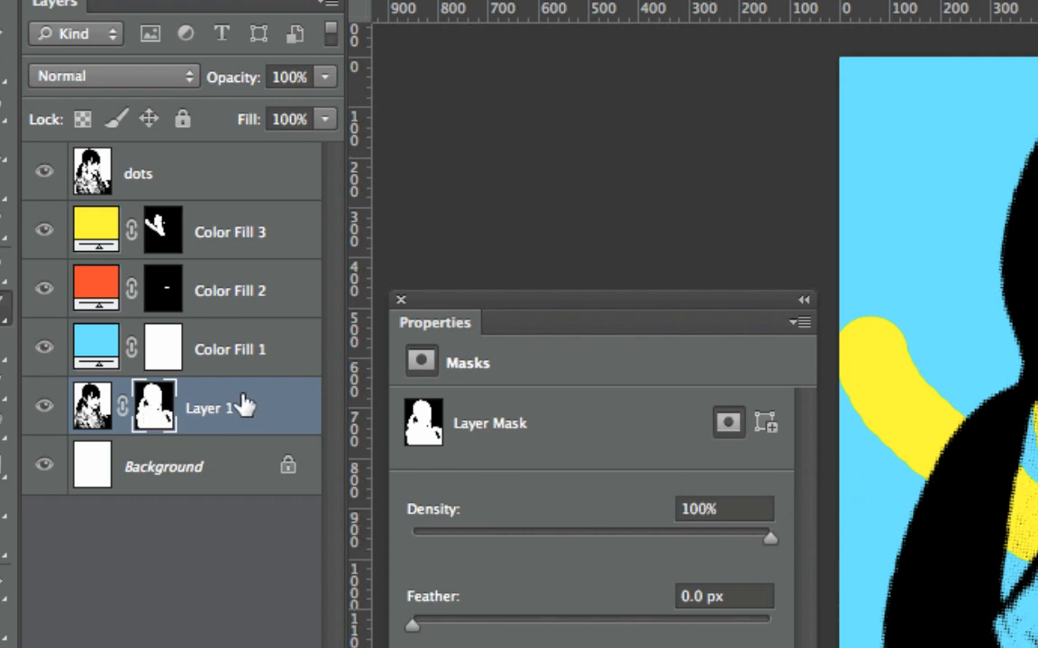
pyautogui.keyDown('ctrl'); pyautogui.click(153, 416); pyautogui.keyUp('ctrl')
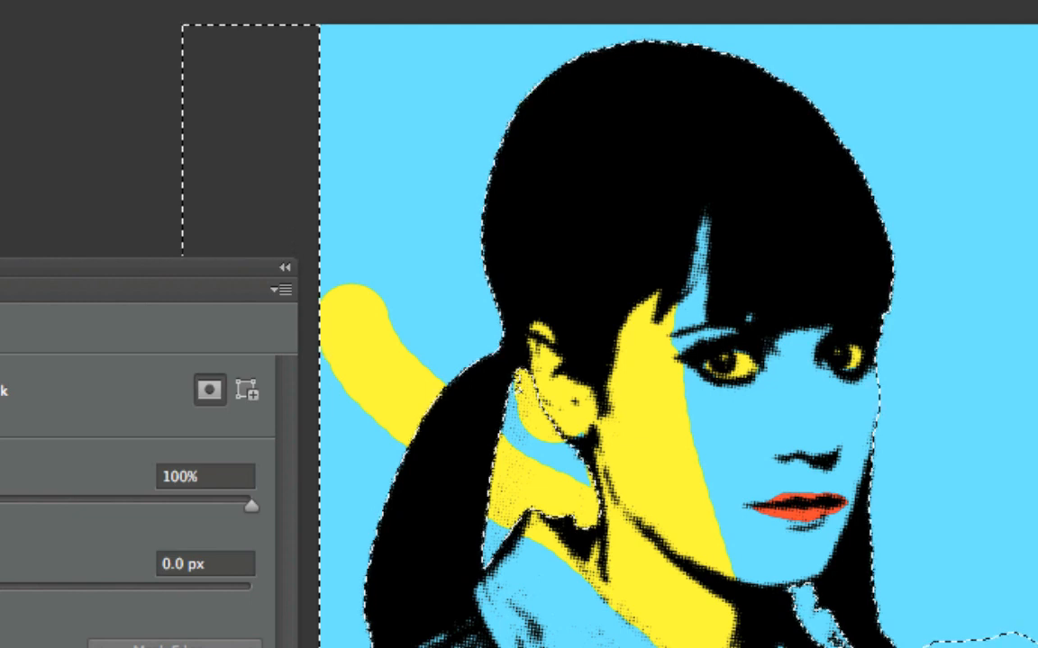
pyautogui.hotkey('ctrl', 'shift', 'alt', 'n')
pyautogui.doubleClick(202, 265)
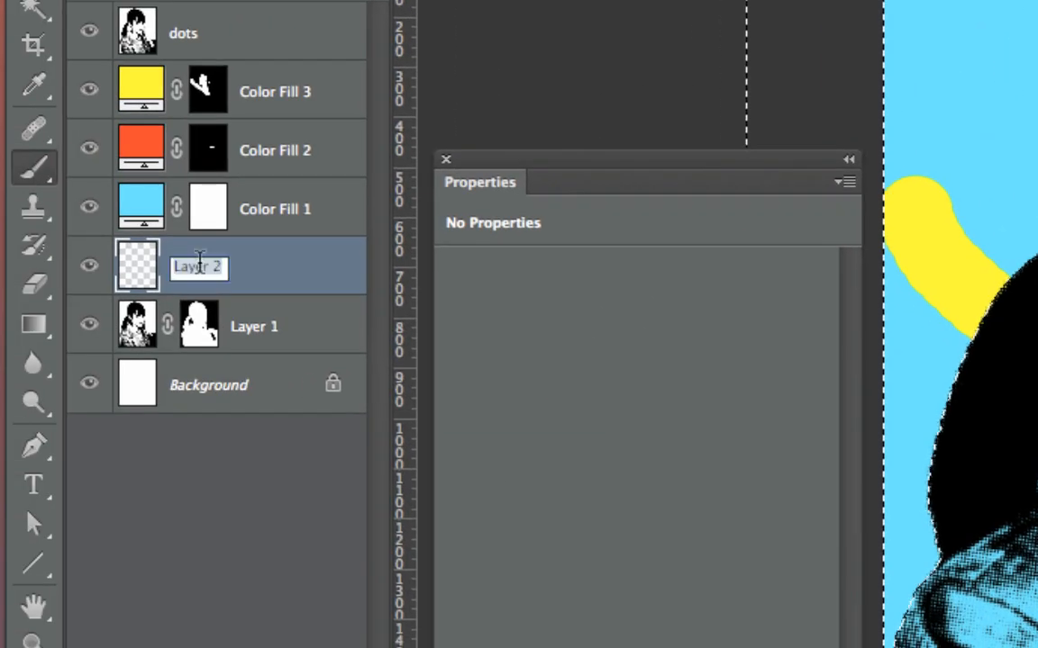
pyautogui.write('whitema')
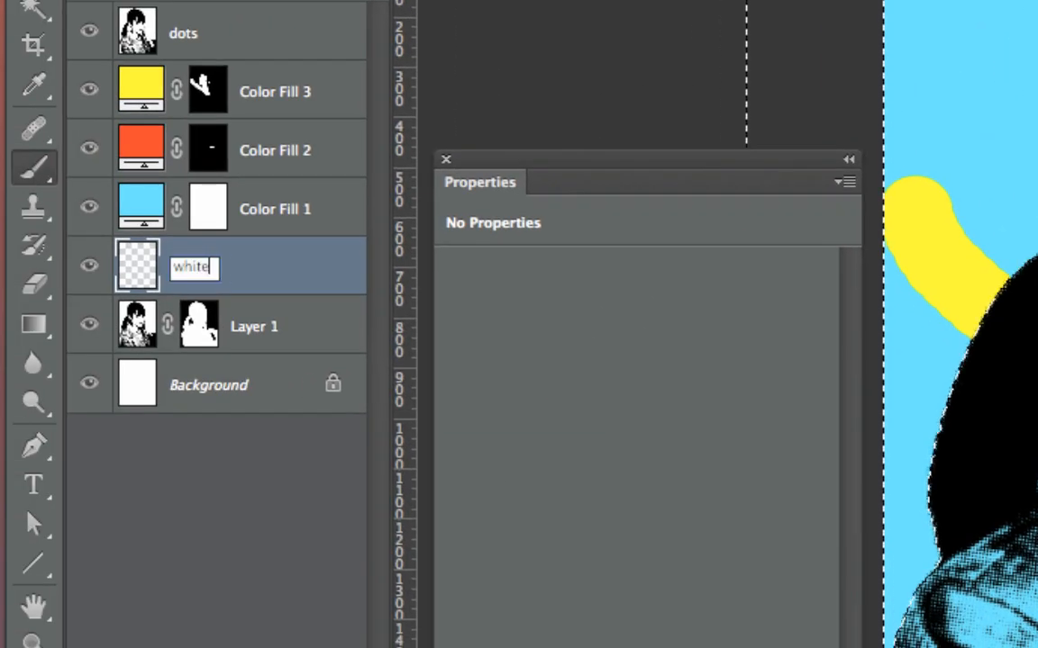
pyautogui.write('sk')
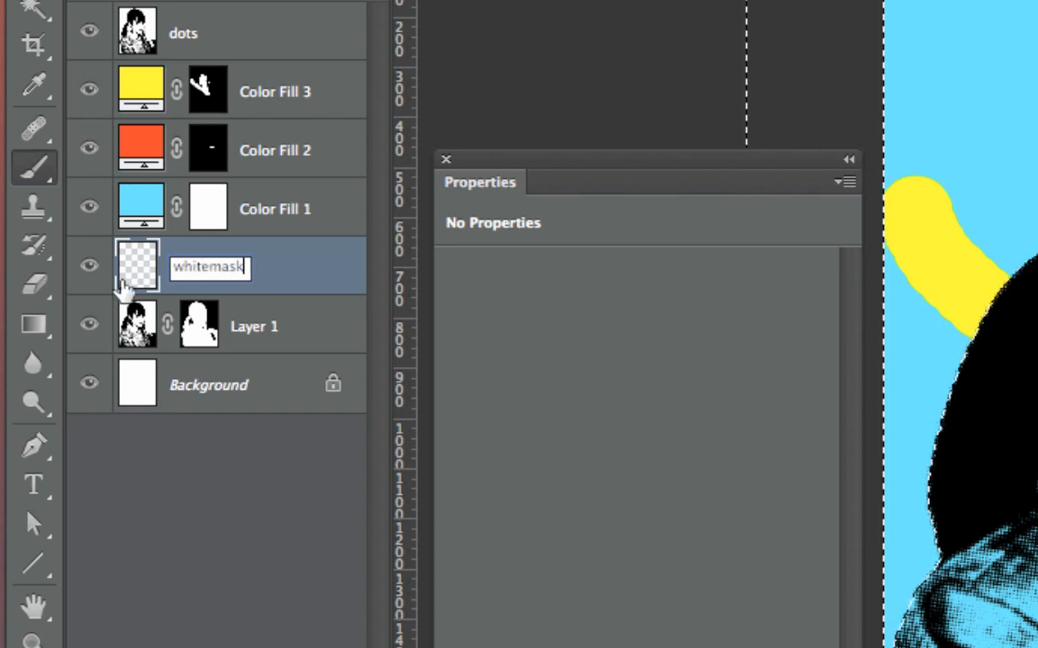
pyautogui.click(127, 273)
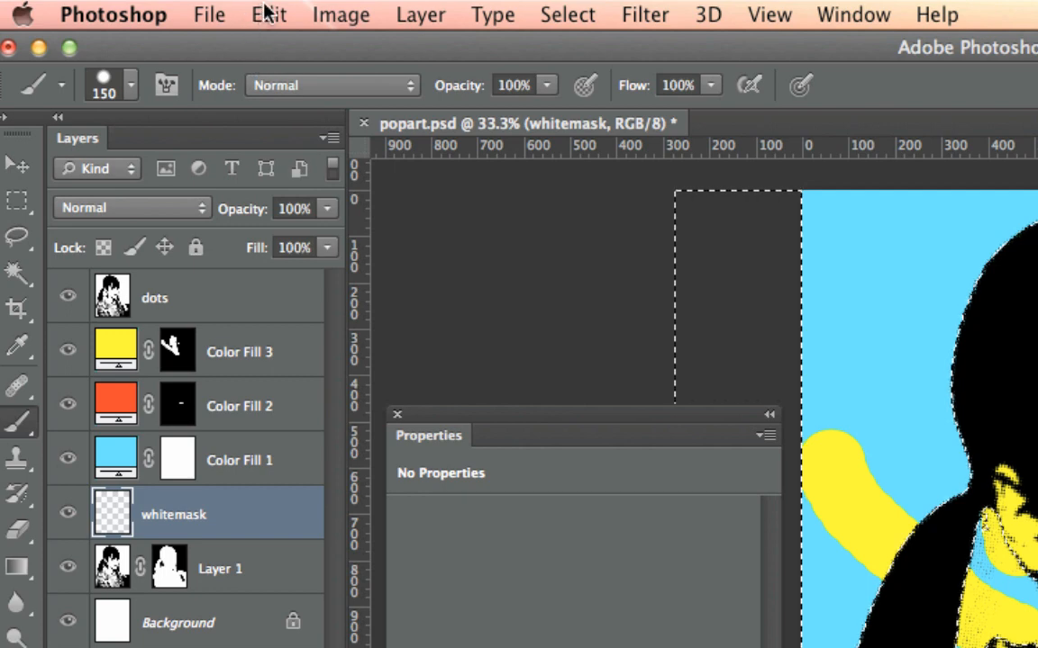
# Step: Fill the selection on the whitemask layer with white in Normal mode at 100% opacity, and return to the Brush tool
pyautogui.click(268, 14)
pyautogui.click(320, 475)
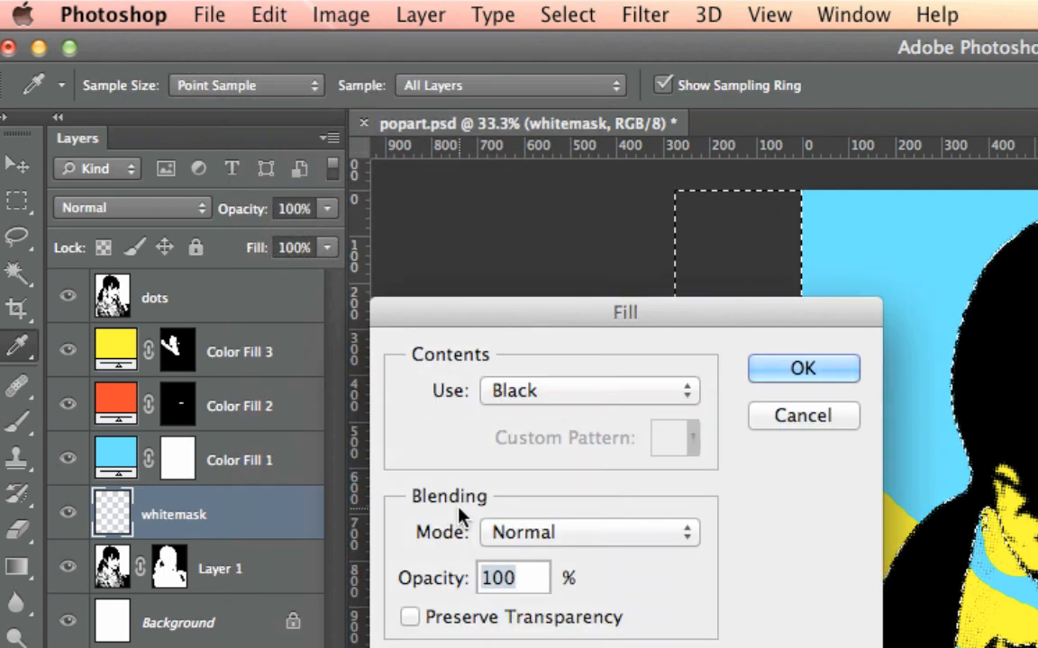
pyautogui.click(648, 396)
pyautogui.click(613, 442)
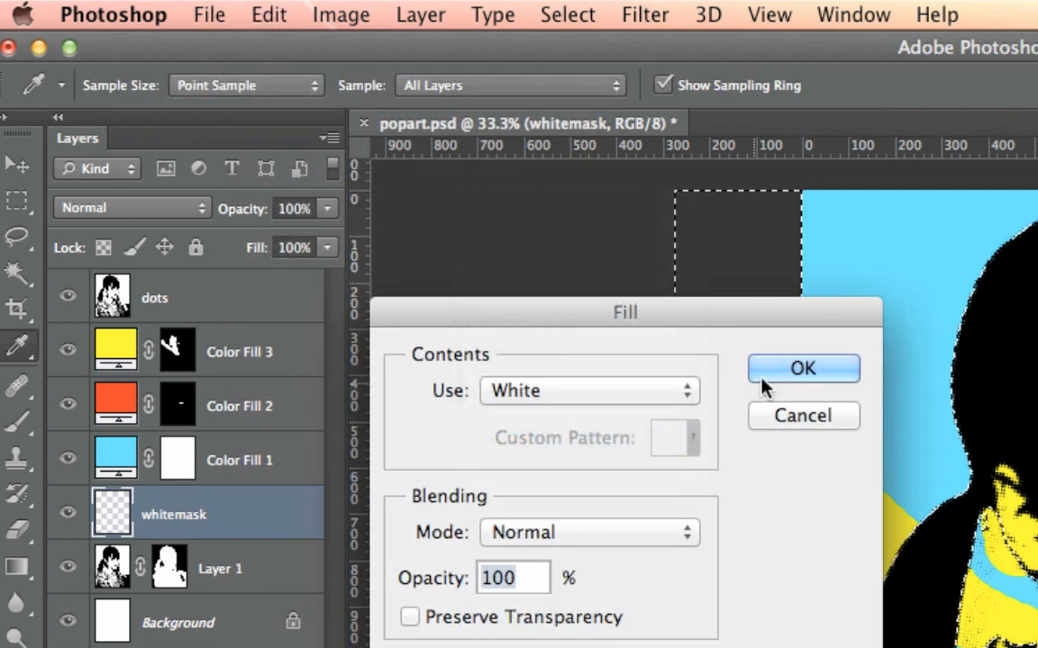
pyautogui.click(764, 376)
pyautogui.press('b')
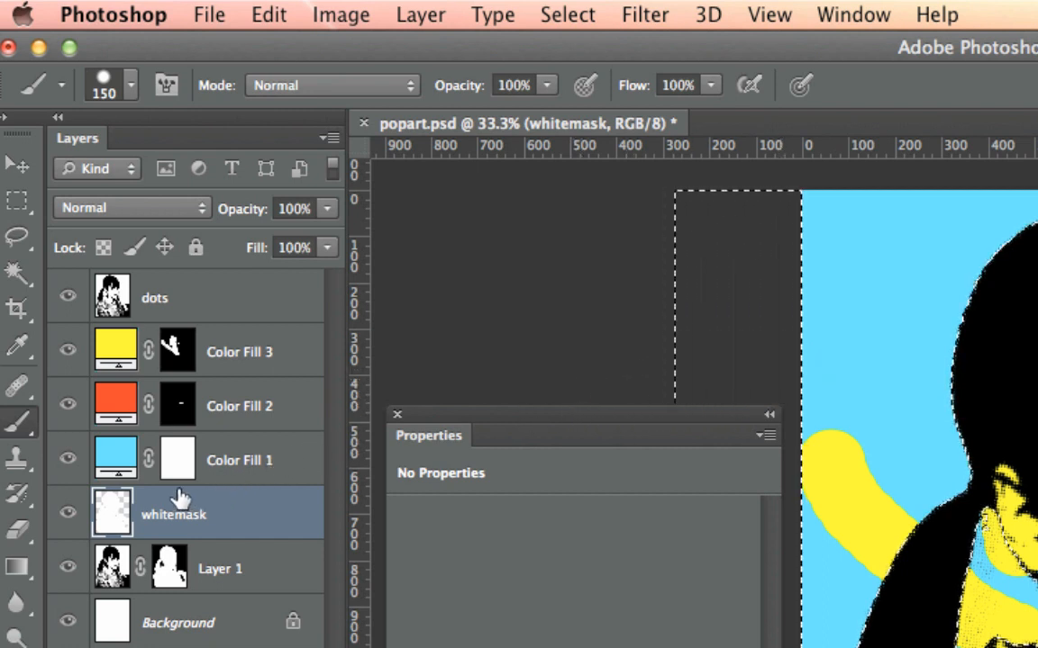
# Step: Move the whitemask layer directly above Color Fill 1, then deselect and close the Properties panel
pyautogui.moveTo(228, 515); pyautogui.dragTo(235, 448)
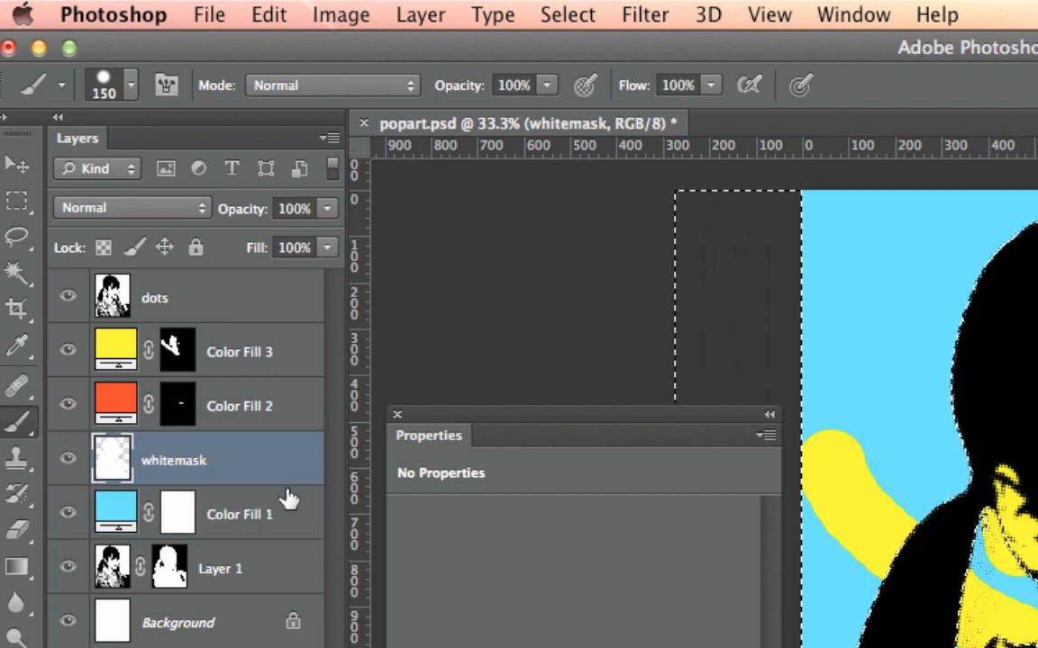
pyautogui.press('super+d')
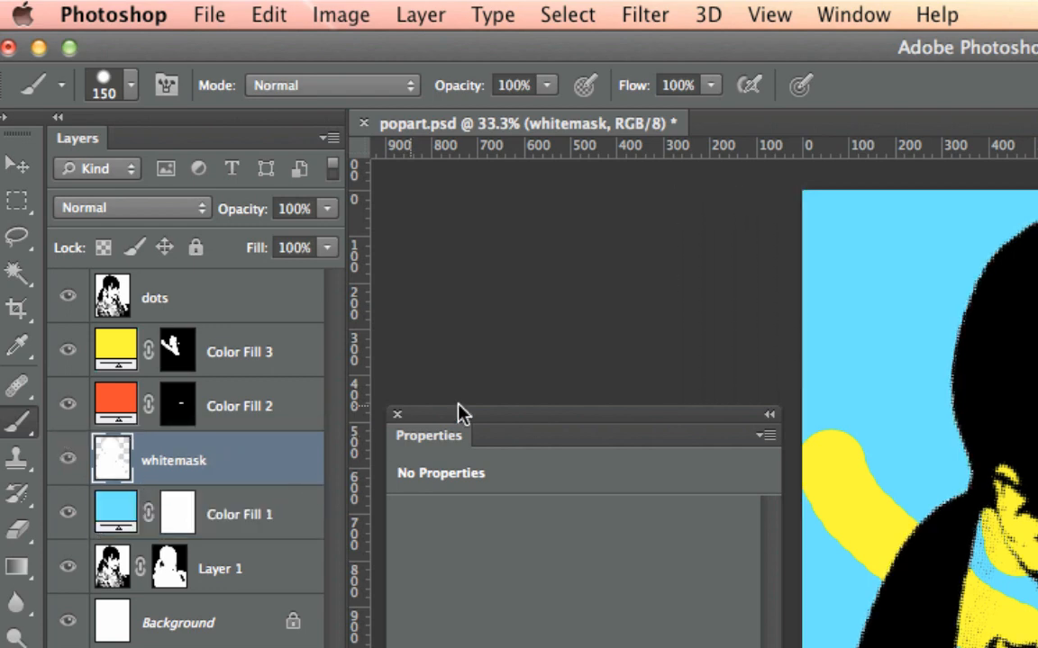
pyautogui.click(397, 416)
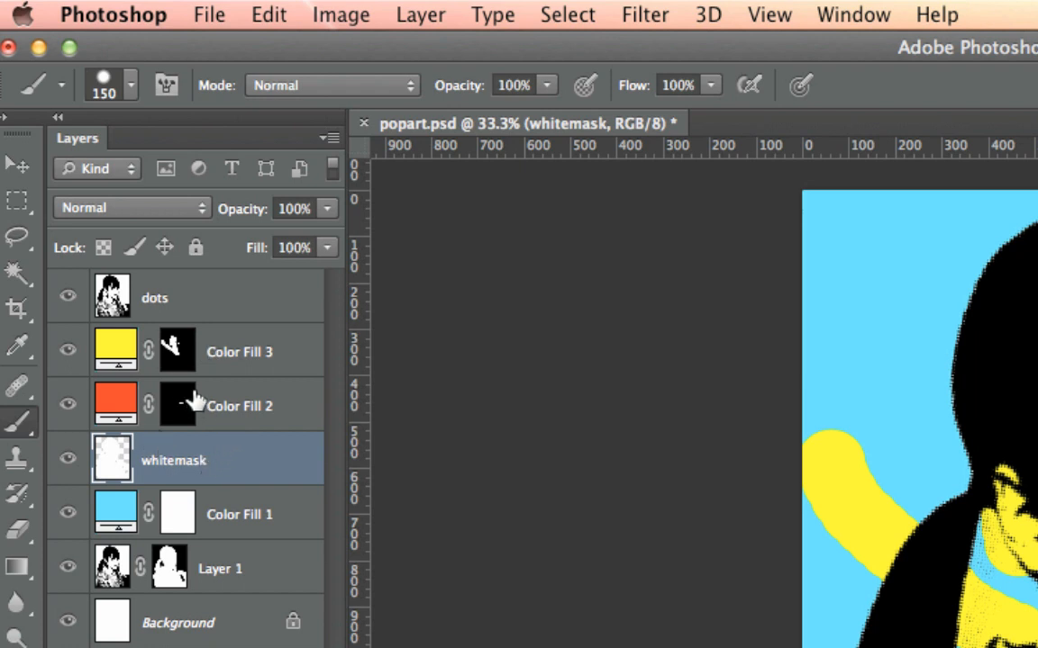
# Step: Clip Color Fill 2 and Color Fill 3 to the whitemask layer as clipping masks
pyautogui.click(249, 411)
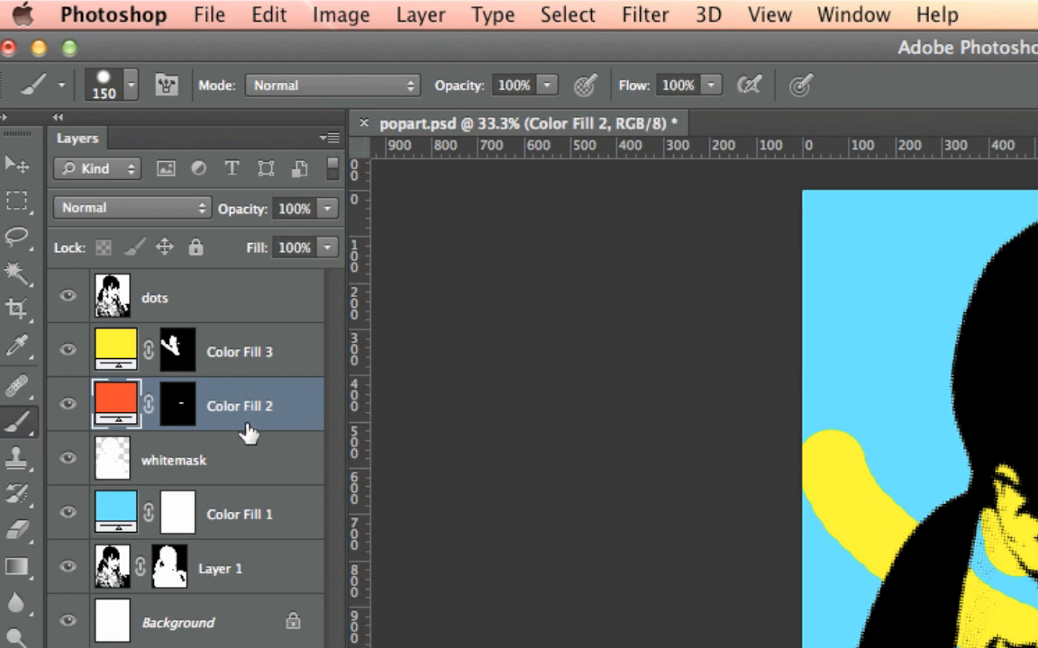
pyautogui.moveTo(249, 432); pyautogui.dragTo(232, 425)
pyautogui.keyDown('alt'); pyautogui.click(223, 423); pyautogui.keyUp('alt')
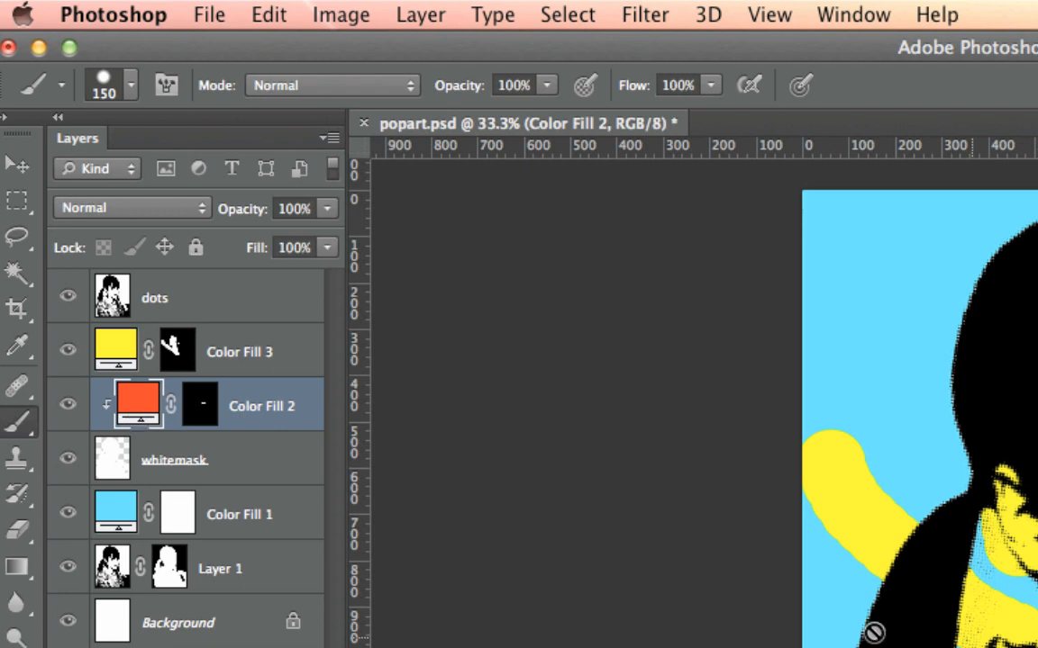
pyautogui.keyDown('alt'); pyautogui.click(245, 377); pyautogui.keyUp('alt')
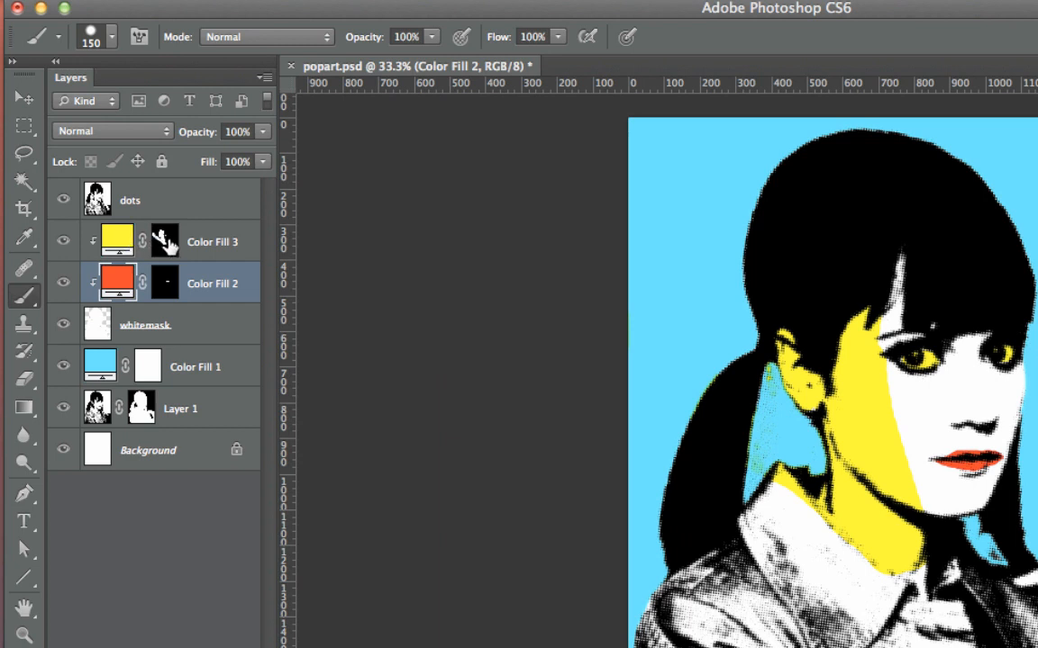
# Step: Paint white on the Color Fill 3 mask with the 150 px brush to reveal yellow over the whole face, neck and upper collar
pyautogui.click(165, 239)
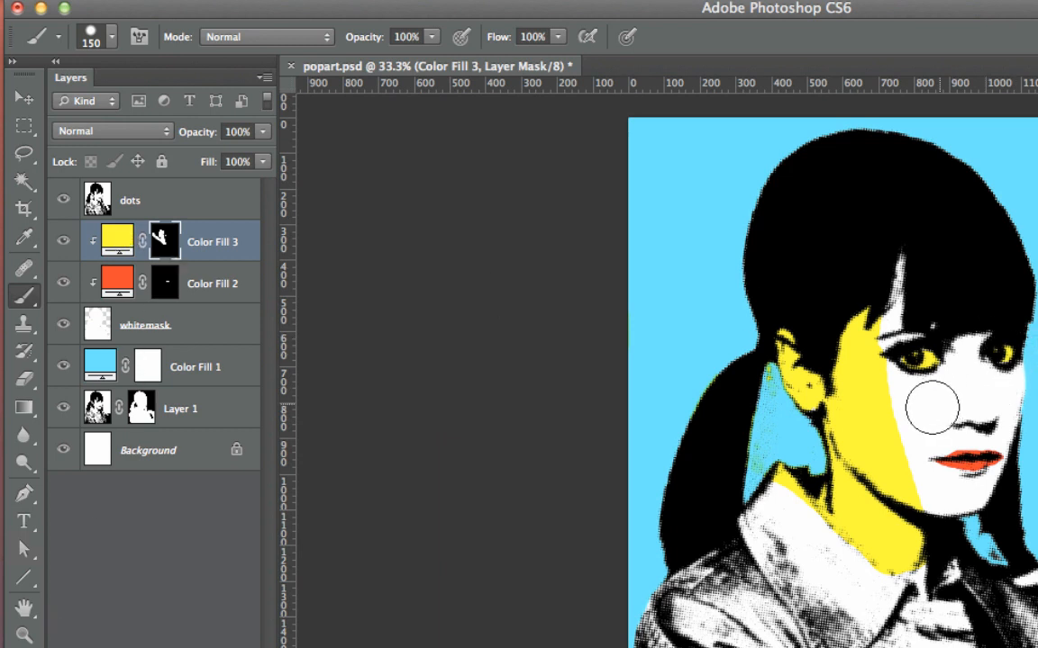
pyautogui.moveTo(932, 407); pyautogui.dragTo(966, 374)
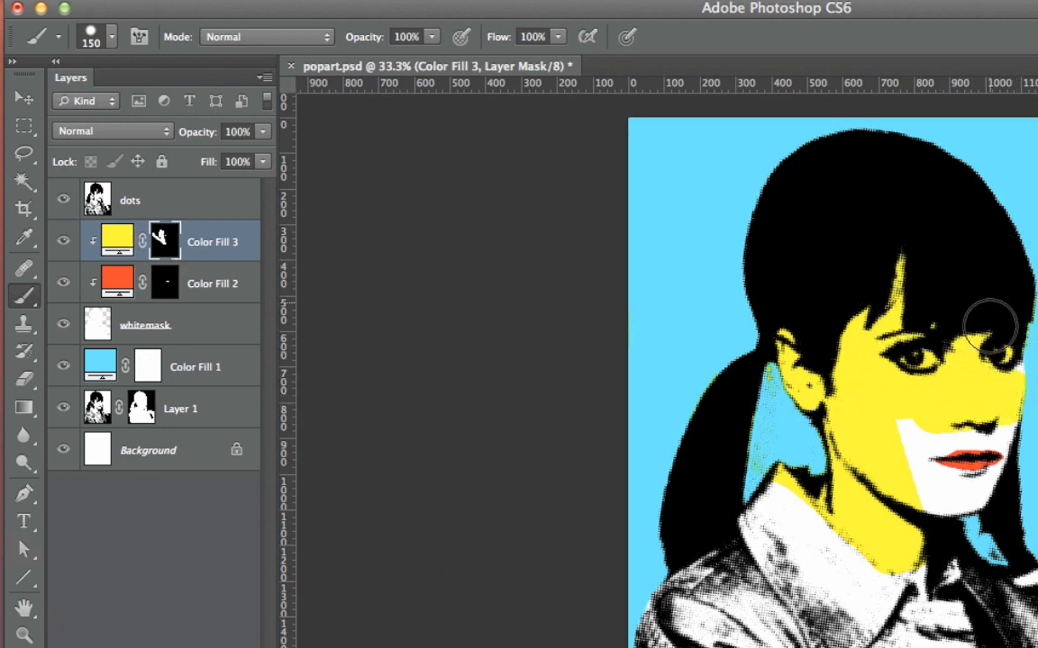
pyautogui.moveTo(984, 324)
pyautogui.mouseDown()
pyautogui.moveTo(937, 405)
pyautogui.moveTo(946, 459)
pyautogui.mouseUp()
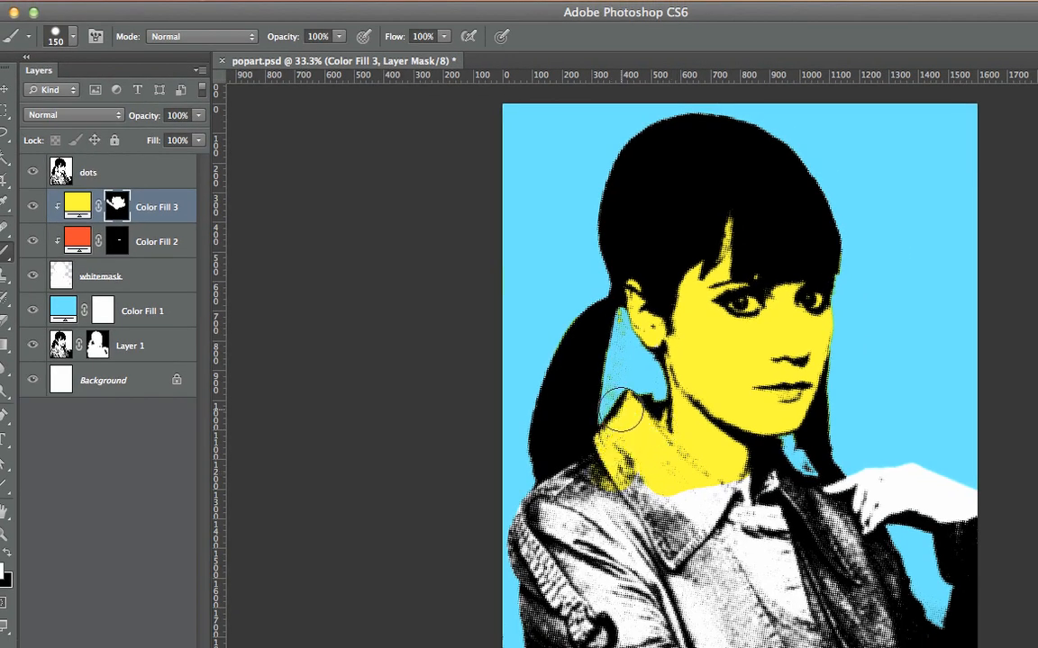
pyautogui.moveTo(621, 411)
pyautogui.mouseDown()
pyautogui.moveTo(721, 455)
pyautogui.moveTo(718, 489)
pyautogui.mouseUp()
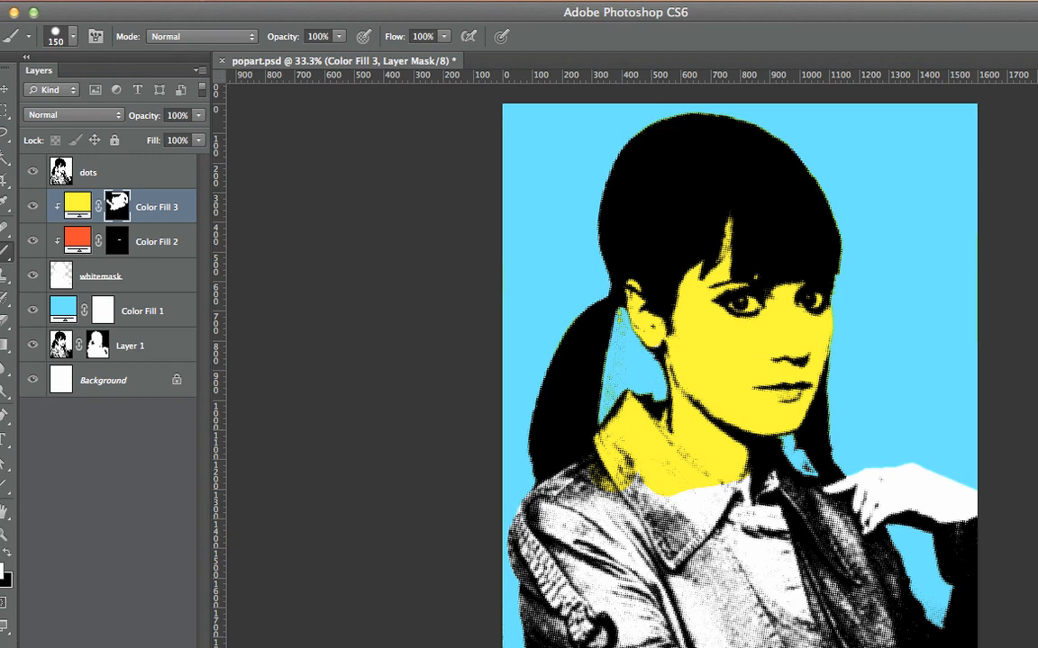
# Step: Add a Solid Color fill layer in bright green (45fd0d) directly above Color Fill 3
pyautogui.click(107, 646)
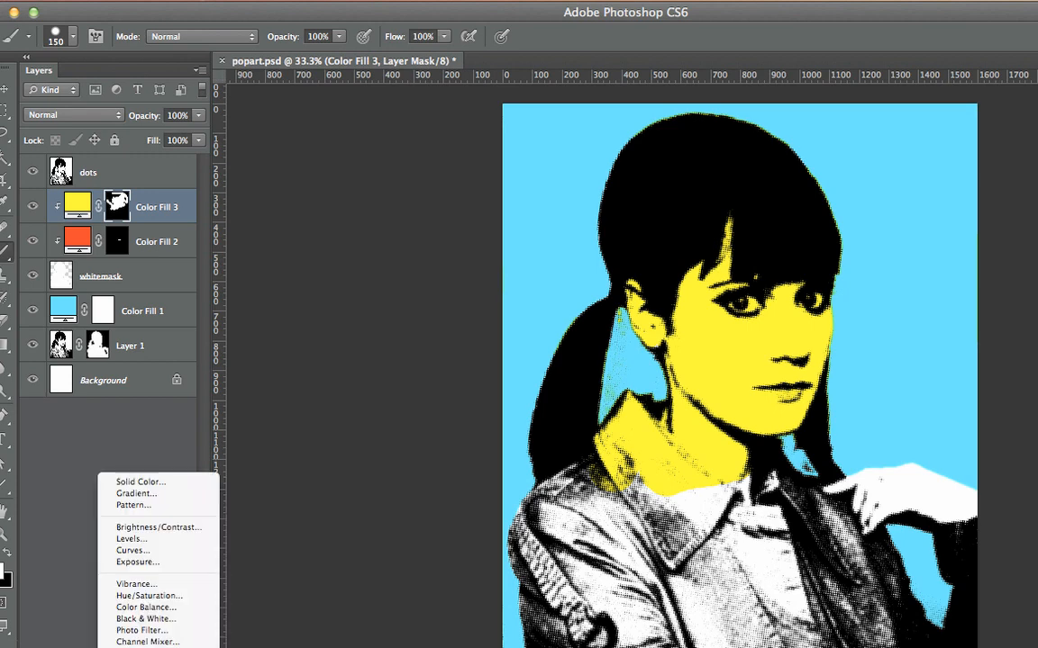
pyautogui.click(144, 484)
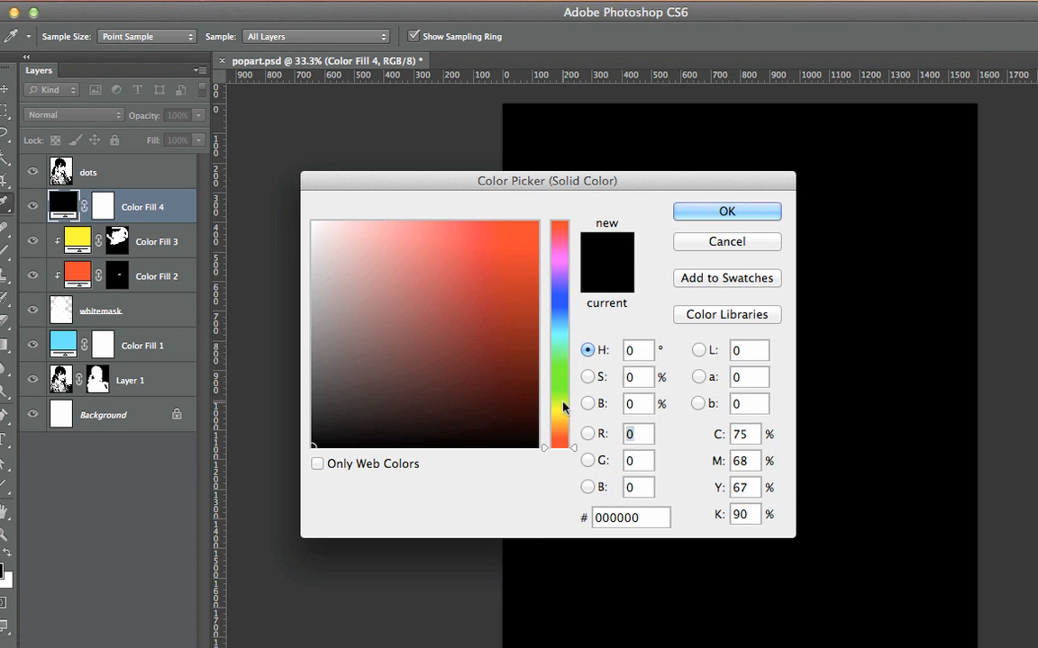
pyautogui.moveTo(560, 396); pyautogui.dragTo(560, 381)
pyautogui.click(528, 224)
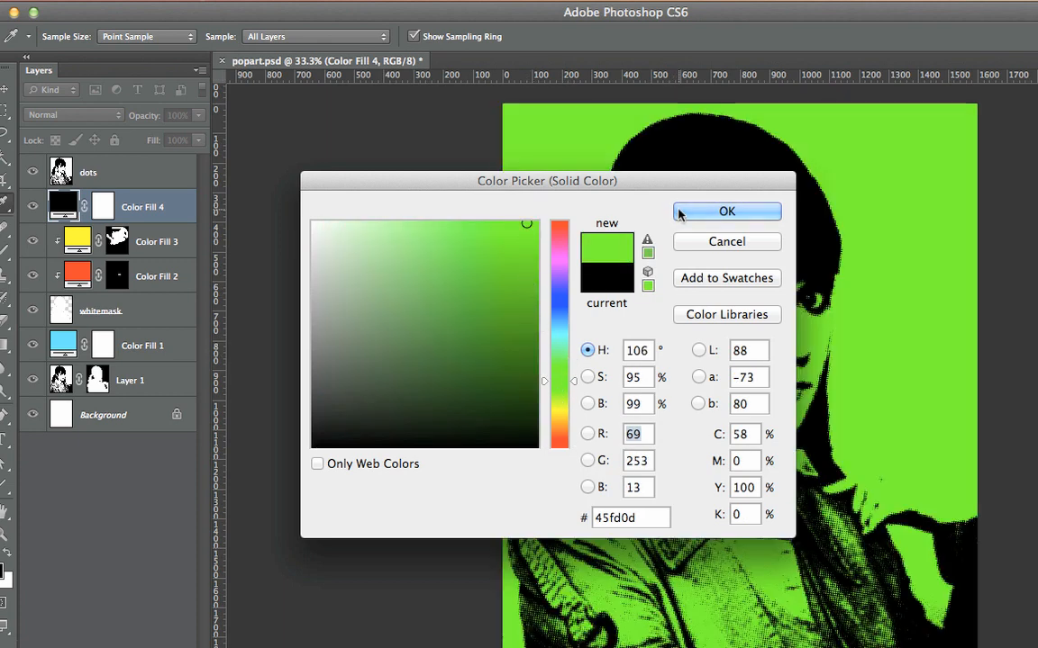
pyautogui.click(678, 210)
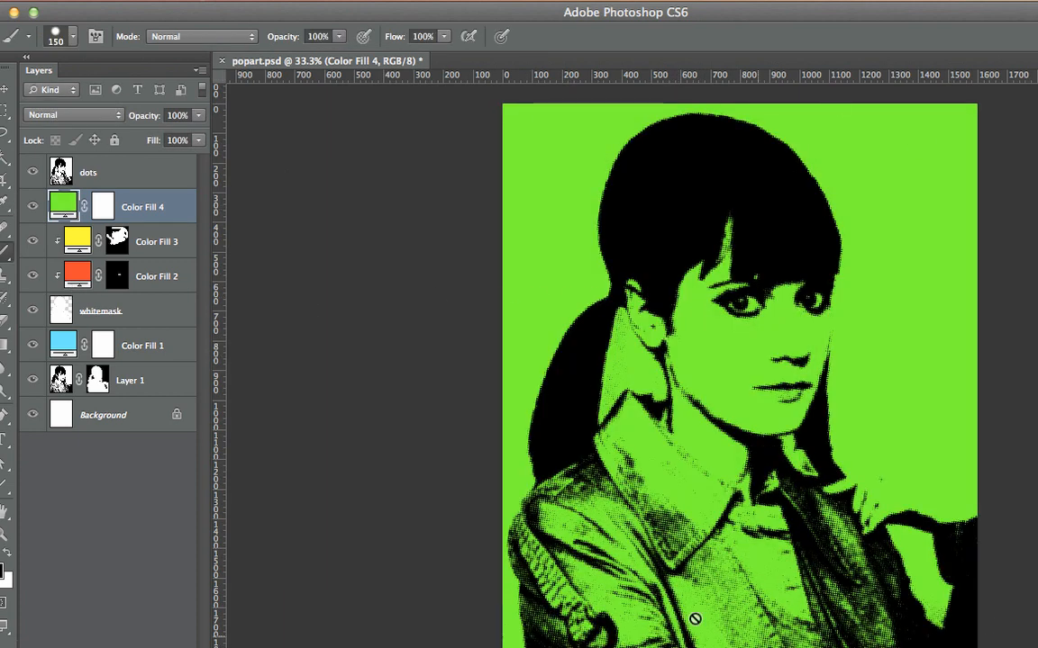
# Step: Invert the layer mask of Color Fill 4 to black so the green fill is hidden
pyautogui.click(103, 207)
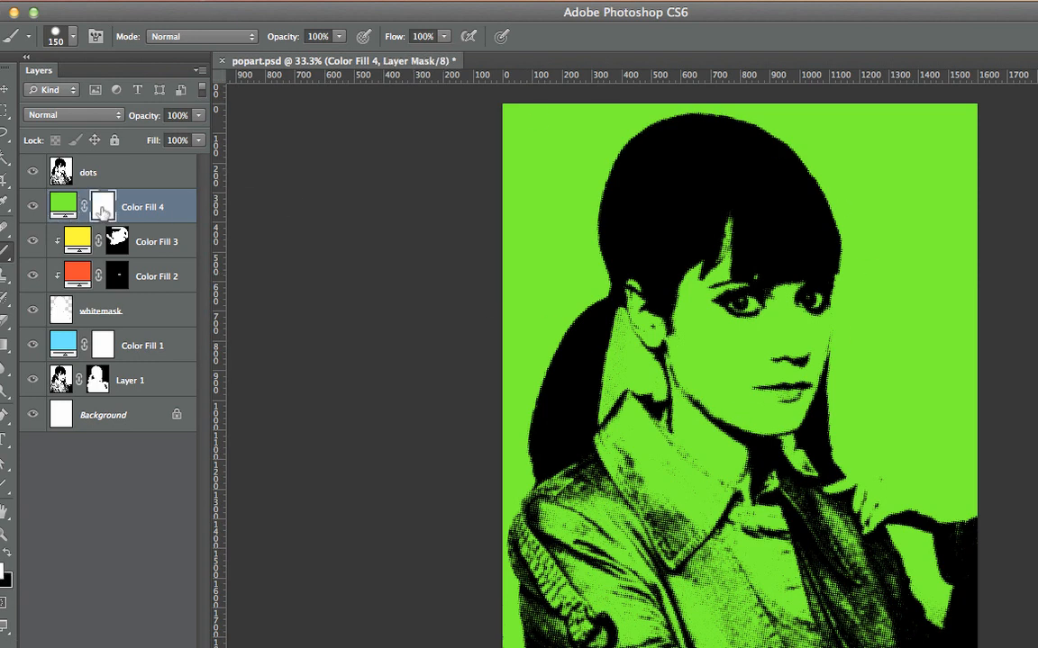
pyautogui.doubleClick(103, 210)
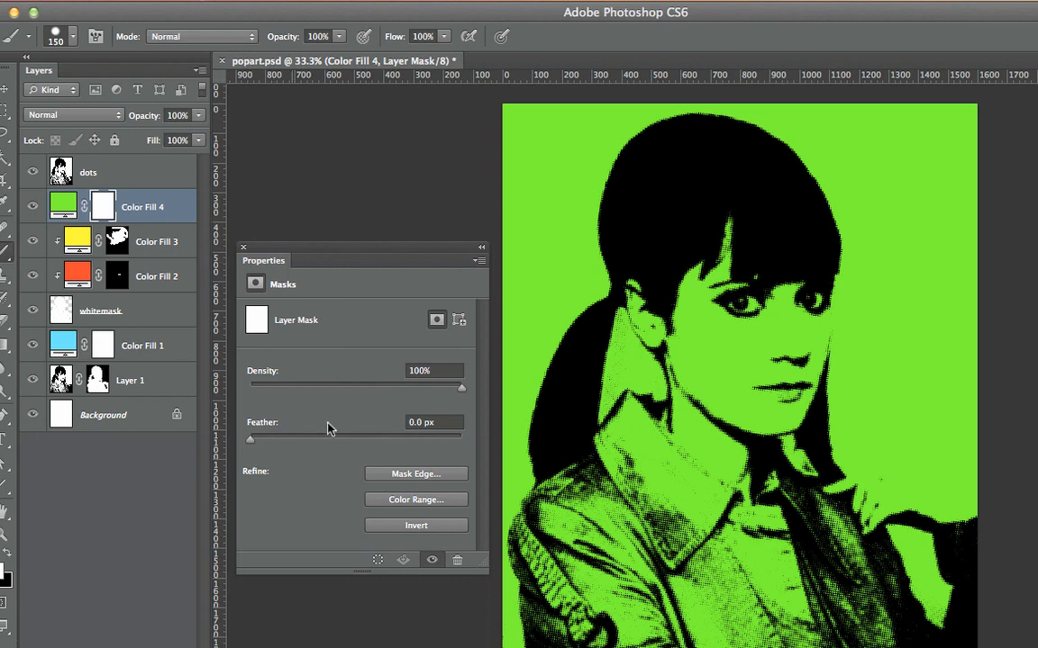
pyautogui.click(413, 526)
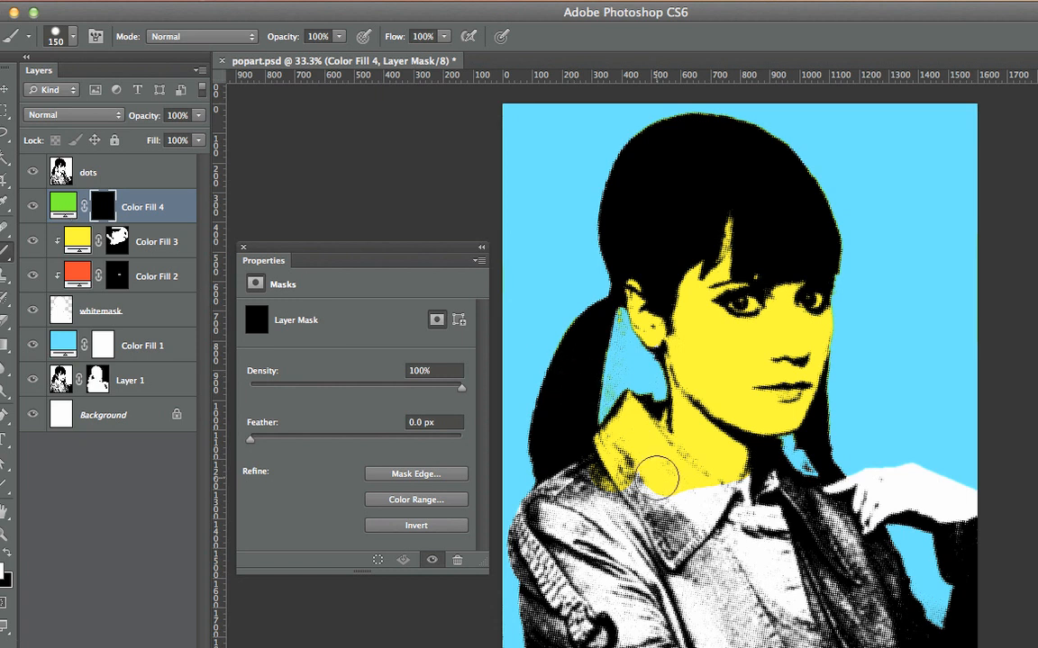
# Step: Paint a diagonal white stroke on the Color Fill 4 mask across the collar, and clip the layer to whitemask
pyautogui.moveTo(664, 491)
pyautogui.mouseDown()
pyautogui.moveTo(557, 371)
pyautogui.moveTo(469, 298)
pyautogui.mouseUp()
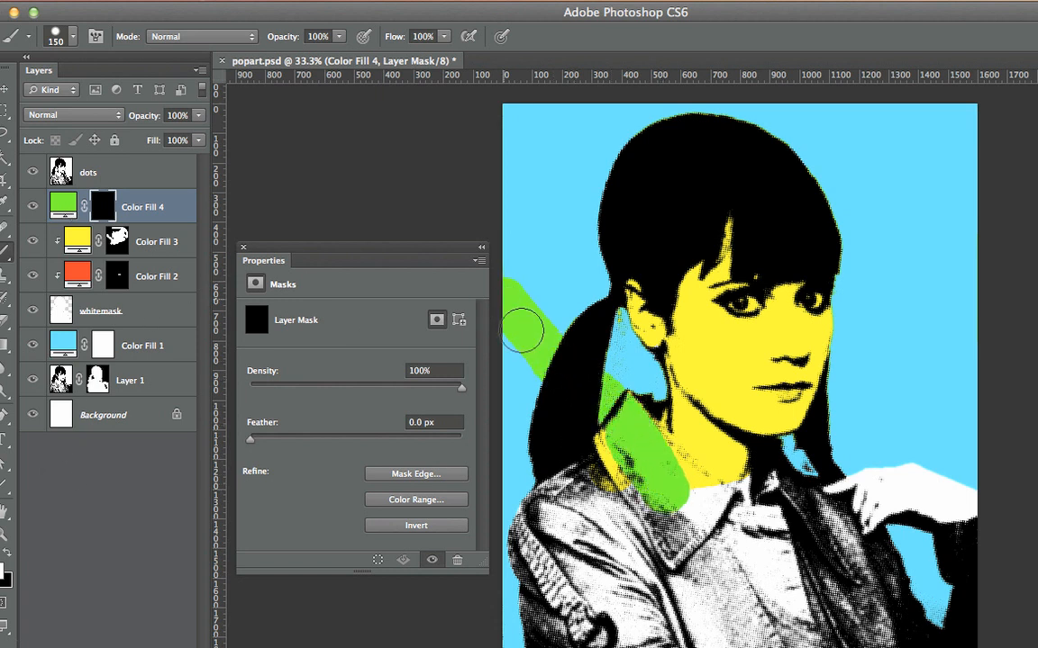
pyautogui.moveTo(642, 515); pyautogui.dragTo(644, 522)
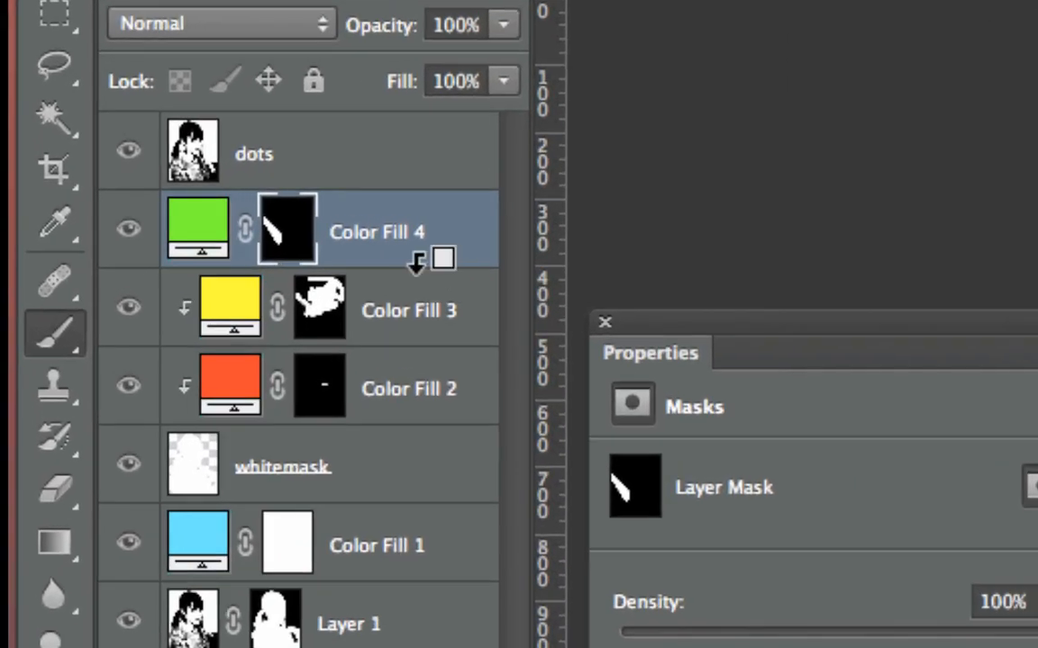
pyautogui.keyDown('alt'); pyautogui.click(416, 261); pyautogui.keyUp('alt')
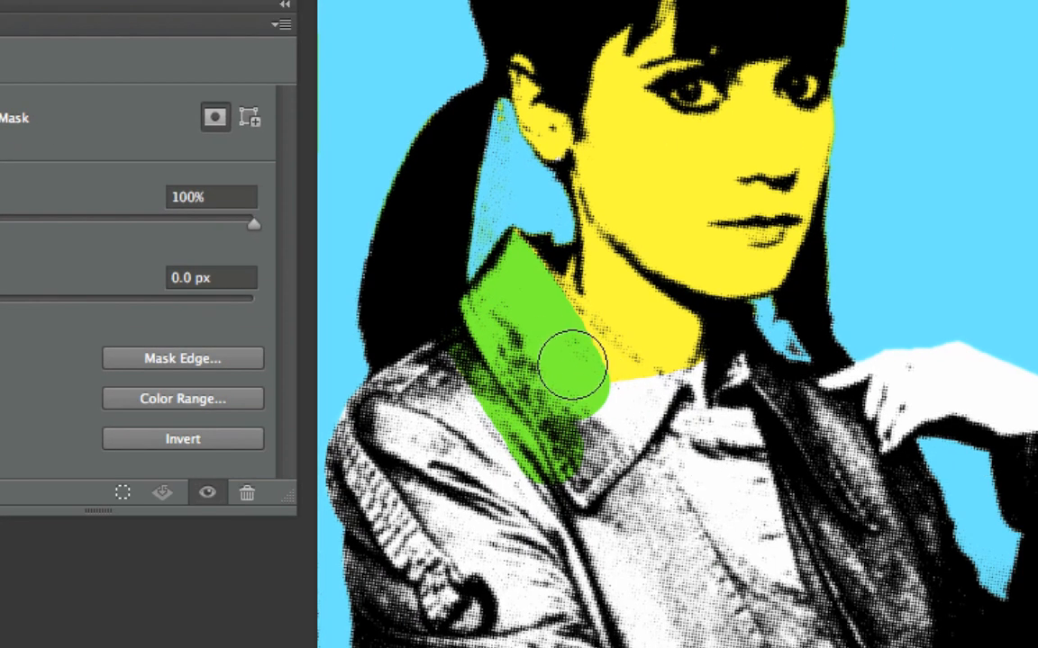
# Step: Paint white on the Color Fill 4 mask to reveal green over the jacket and shirt, following the collar edge along the neck
pyautogui.moveTo(583, 397)
pyautogui.mouseDown()
pyautogui.moveTo(626, 441)
pyautogui.moveTo(695, 406)
pyautogui.moveTo(423, 366)
pyautogui.moveTo(383, 608)
pyautogui.moveTo(346, 468)
pyautogui.moveTo(456, 417)
pyautogui.moveTo(441, 441)
pyautogui.moveTo(766, 512)
pyautogui.moveTo(706, 447)
pyautogui.moveTo(504, 484)
pyautogui.moveTo(774, 532)
pyautogui.moveTo(694, 526)
pyautogui.moveTo(694, 645)
pyautogui.moveTo(482, 631)
pyautogui.moveTo(797, 533)
pyautogui.moveTo(781, 389)
pyautogui.moveTo(630, 360)
pyautogui.moveTo(690, 413)
pyautogui.moveTo(825, 433)
pyautogui.moveTo(955, 540)
pyautogui.moveTo(820, 532)
pyautogui.moveTo(856, 563)
pyautogui.moveTo(978, 550)
pyautogui.mouseUp()
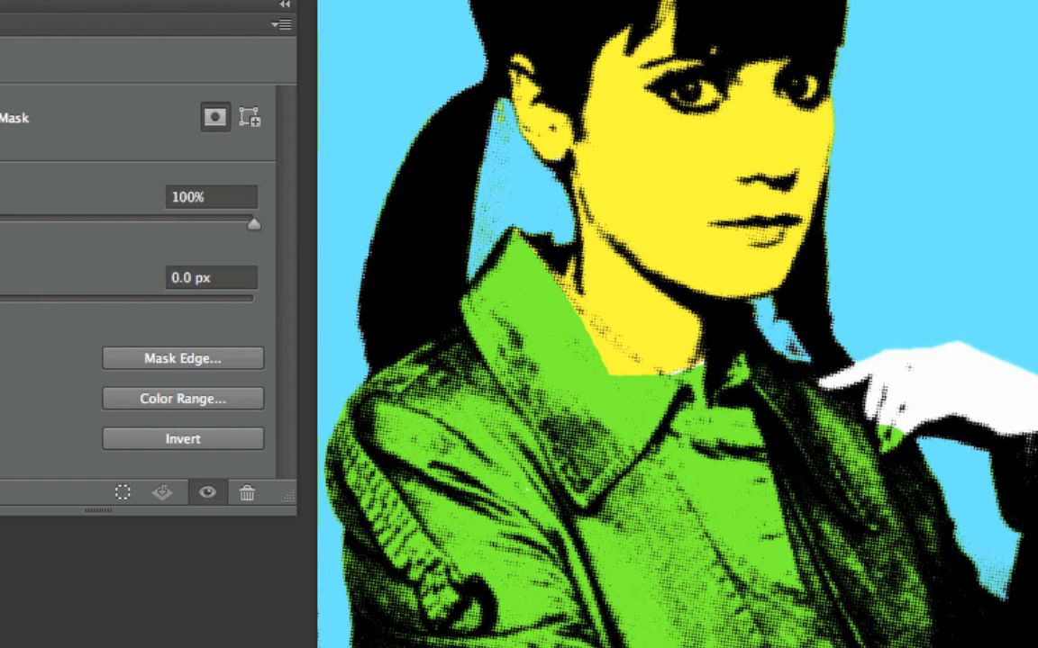
pyautogui.moveTo(563, 352)
pyautogui.mouseDown()
pyautogui.moveTo(649, 402)
pyautogui.moveTo(607, 374)
pyautogui.mouseUp()
# Step: Enlarge and shrink the brush in increments, ending back at 150 px
pyautogui.press(']')
pyautogui.press(']')
pyautogui.press(']')
pyautogui.press(']')
pyautogui.press(']')
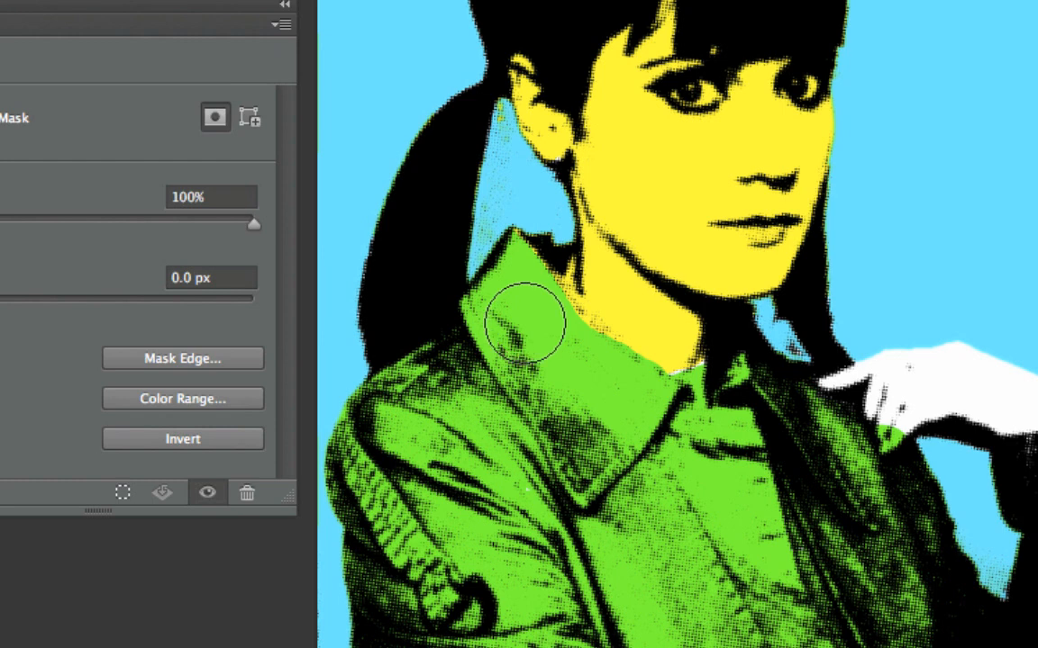
pyautogui.press('[')
pyautogui.press('[')
pyautogui.press('[')
pyautogui.press('[')
pyautogui.press('[')
pyautogui.press('[')
pyautogui.press('[')
pyautogui.press('[')
pyautogui.press('[')
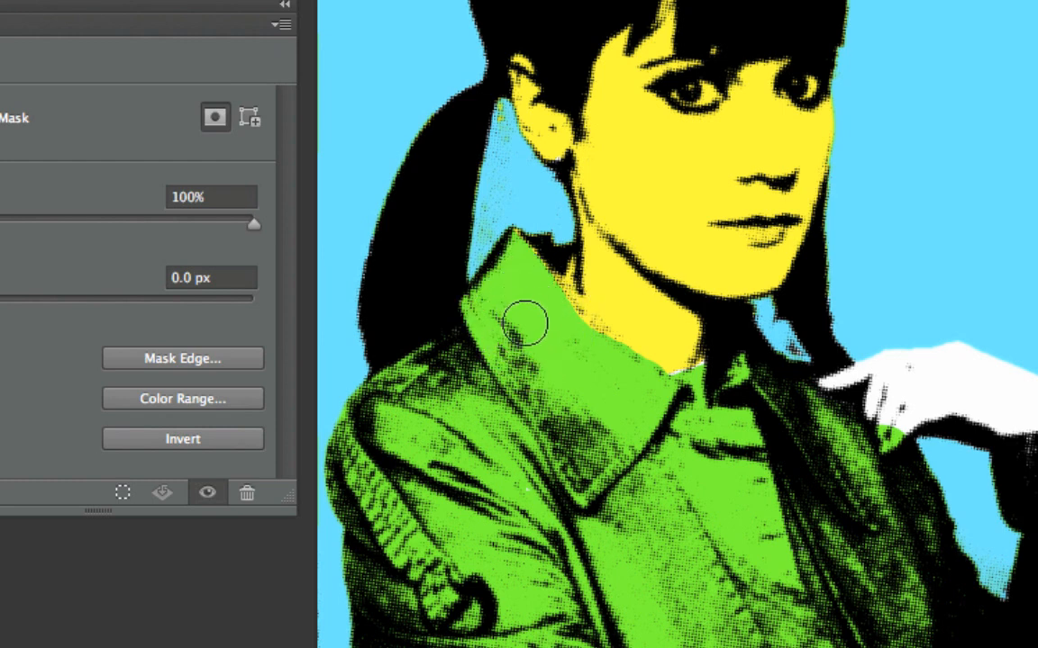
pyautogui.press(']')
pyautogui.press(']')
pyautogui.press(']')
pyautogui.press(']')
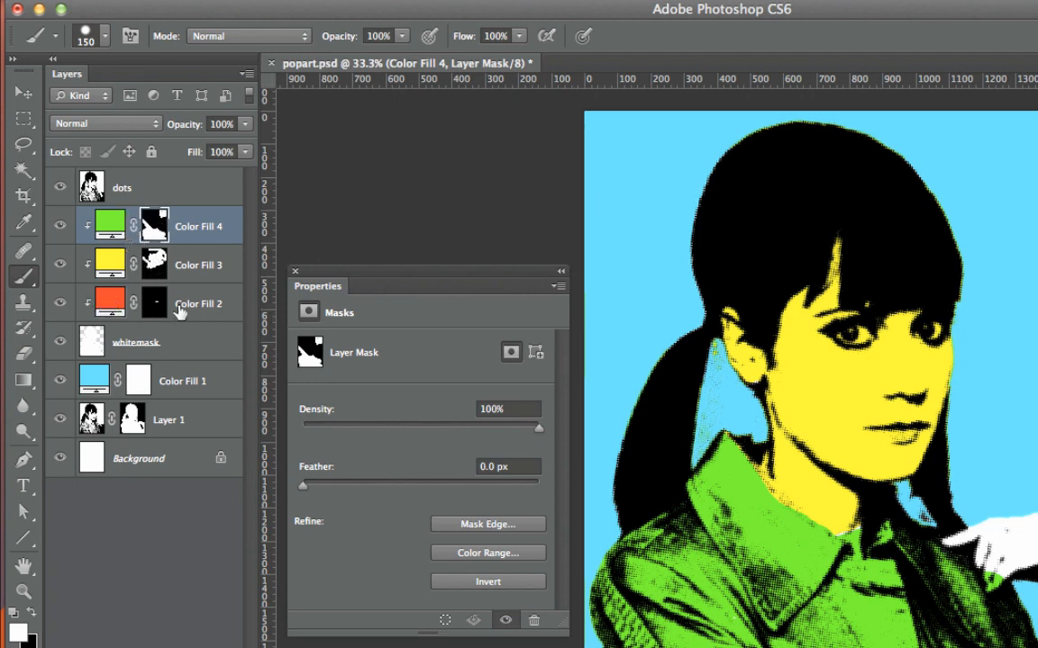
# Step: Move Color Fill 2 above Color Fill 4, directly below the dots layer, so the red lips are uncovered
pyautogui.moveTo(195, 307); pyautogui.dragTo(184, 209)
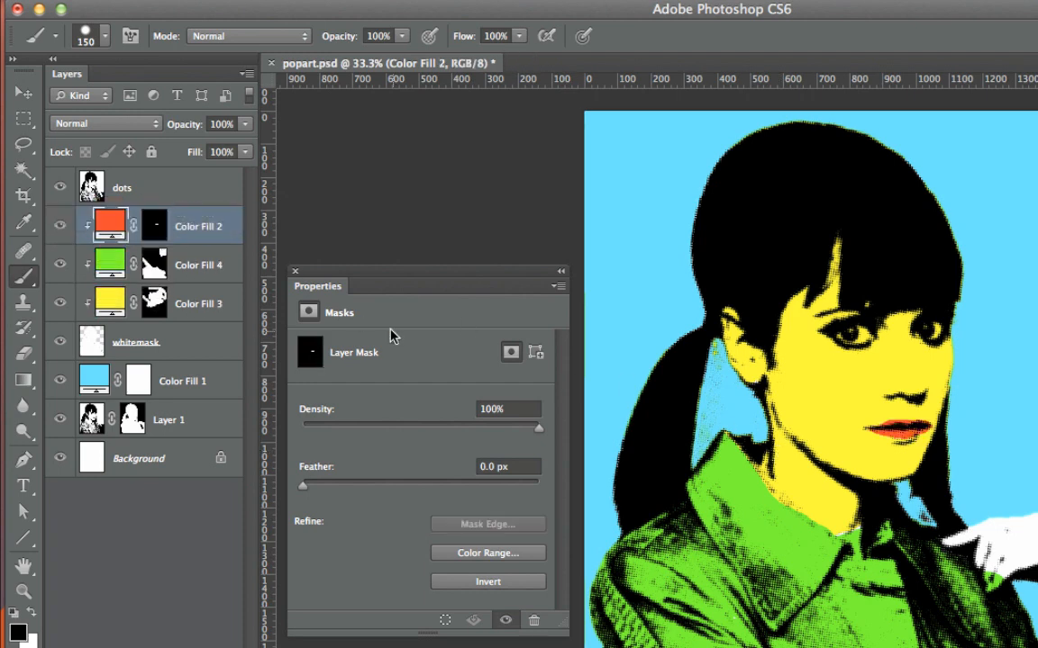